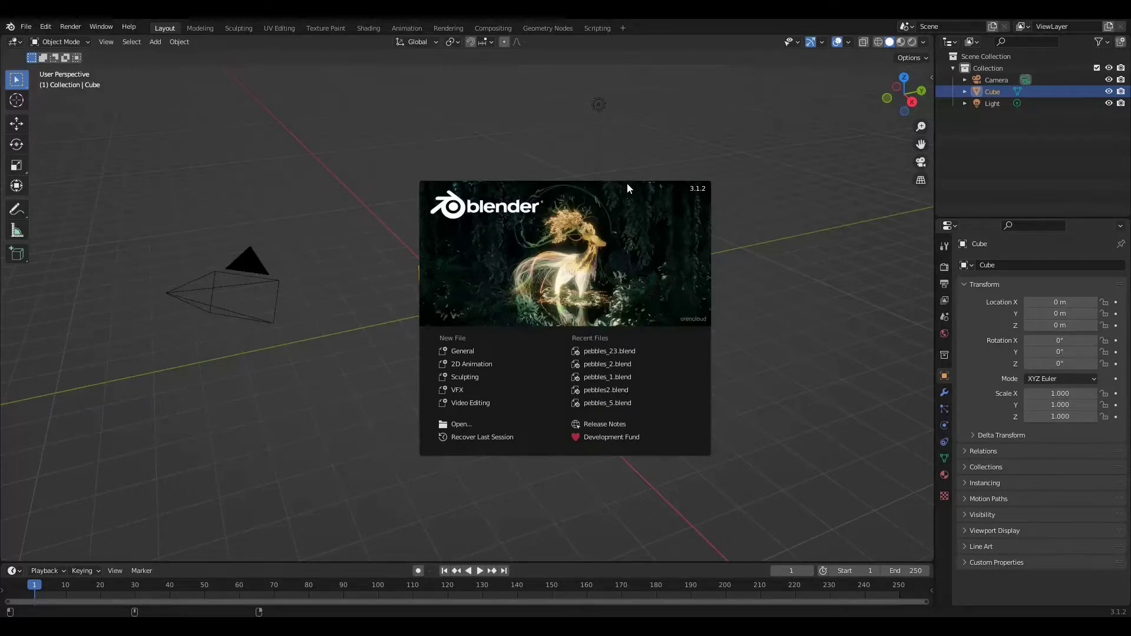
# Dismiss the splash screen, switch to the Shading workspace, enlarge the node editor and frame the default cube in the viewport
pyautogui.click(457, 349)
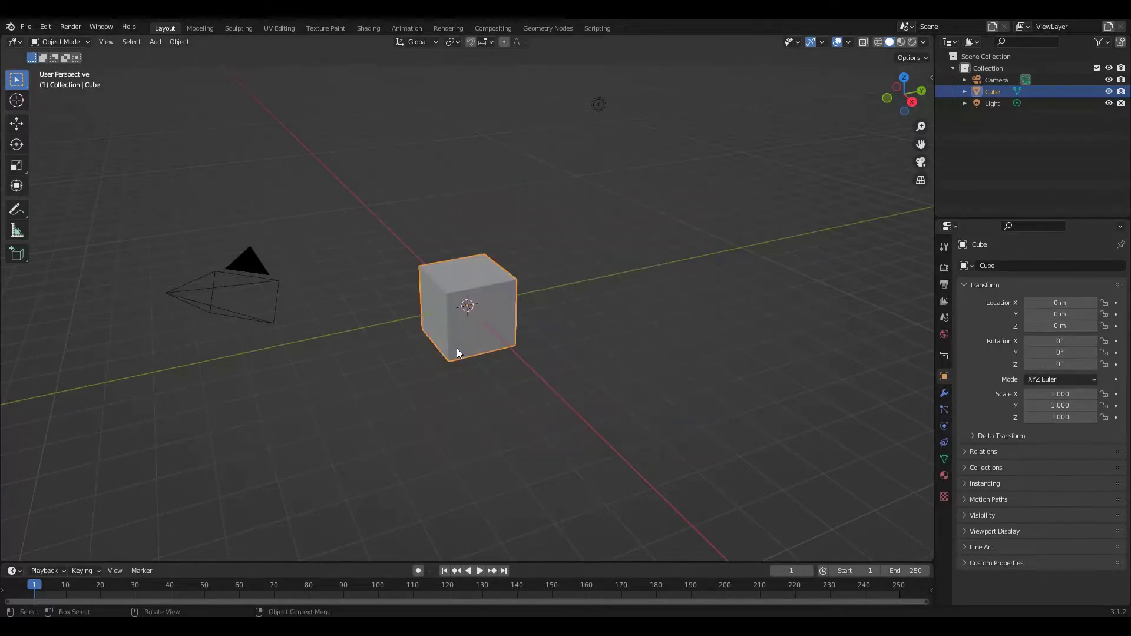
pyautogui.click(368, 29)
pyautogui.moveTo(175, 366); pyautogui.dragTo(83, 477)
pyautogui.moveTo(174, 37); pyautogui.dragTo(105, 42)
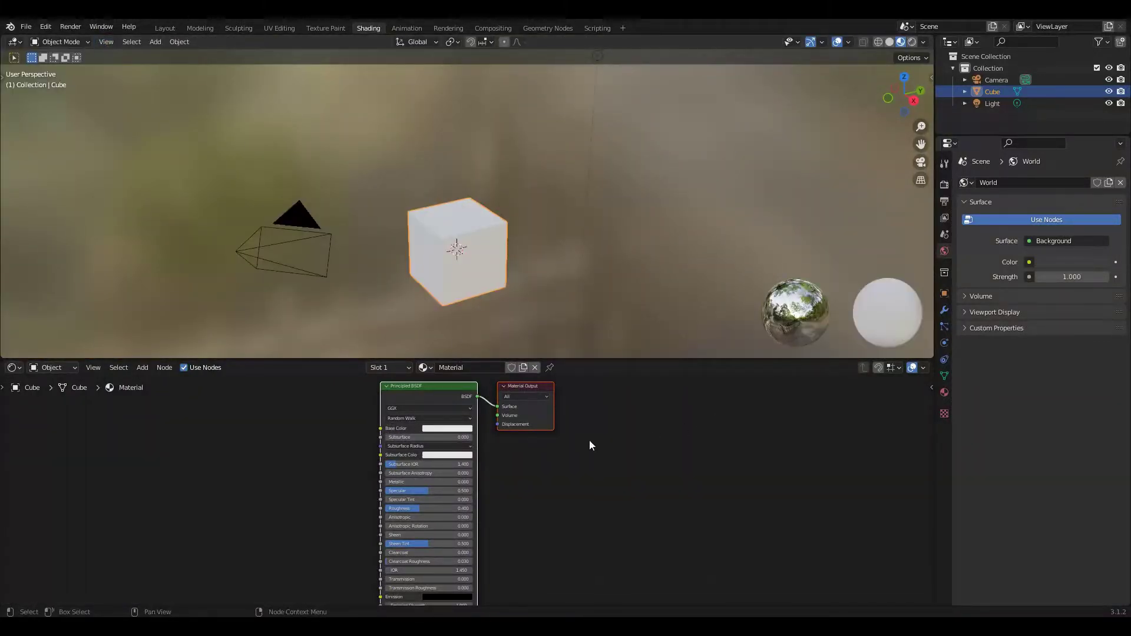
pyautogui.moveTo(600, 361); pyautogui.dragTo(601, 231)
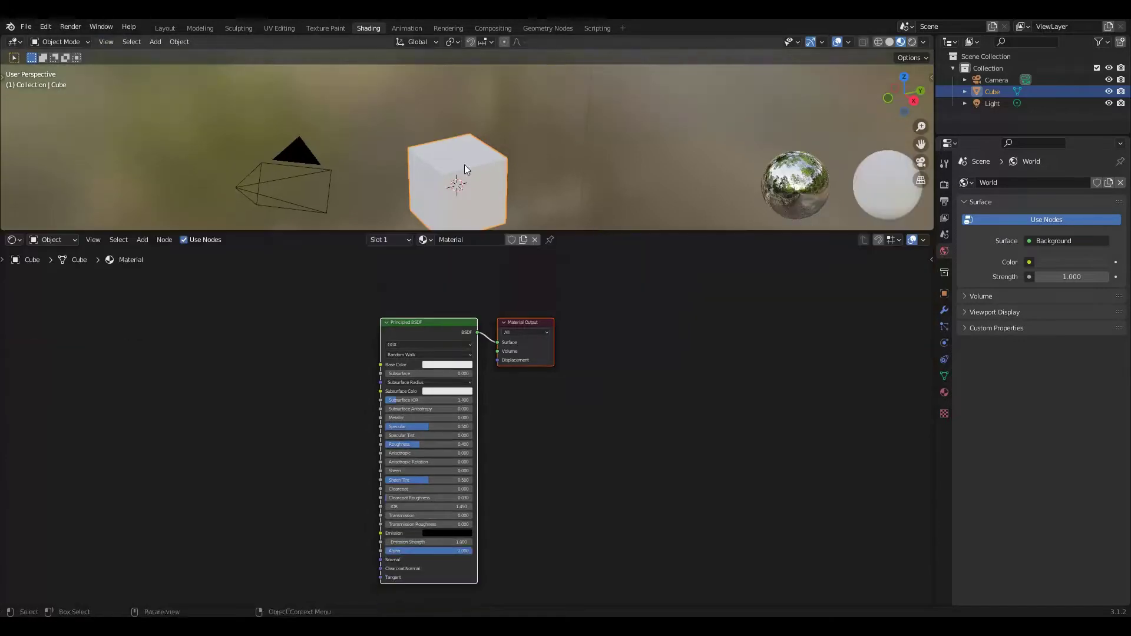
pyautogui.press('KP_Decimal')
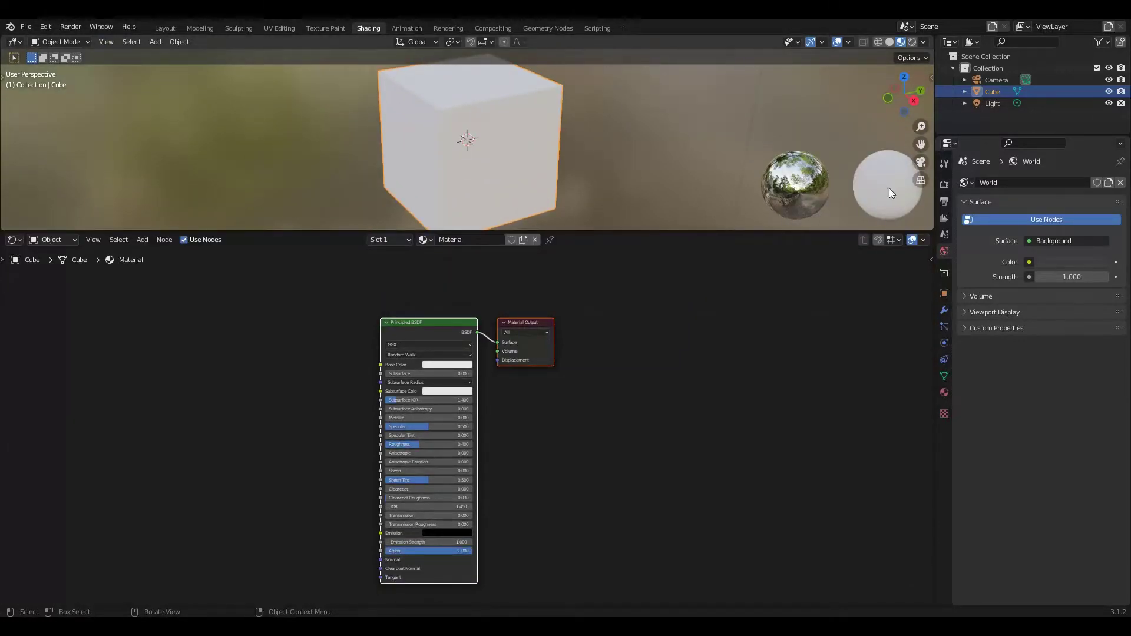
# Set the render engine to Cycles with GPU Compute and show the viewport in Rendered shading
pyautogui.click(944, 184)
pyautogui.click(1040, 182)
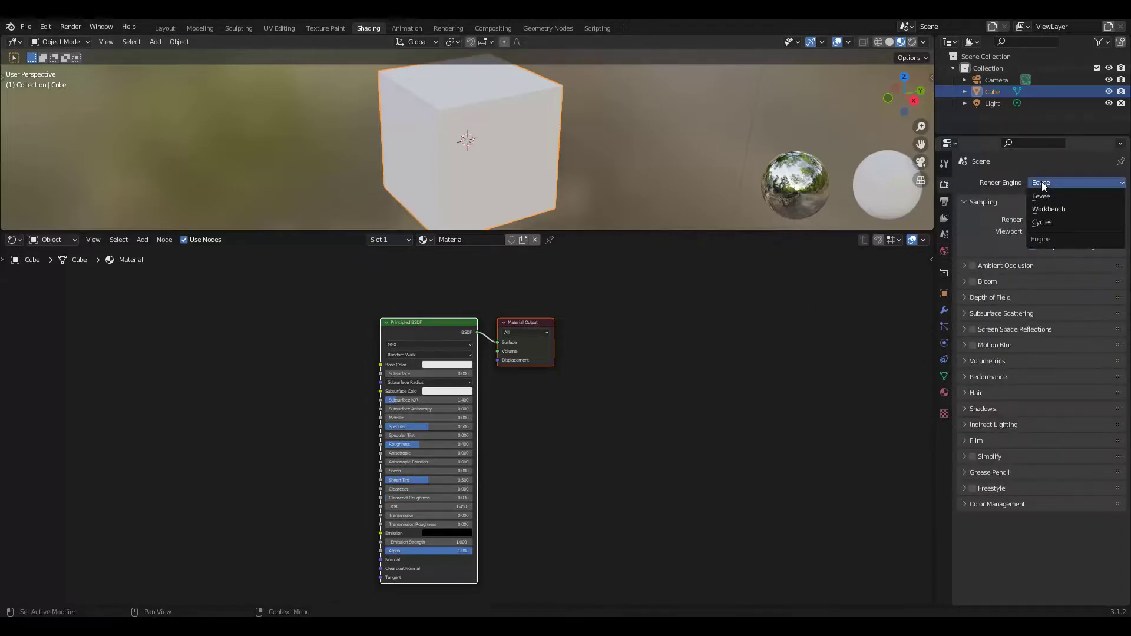
pyautogui.click(1042, 225)
pyautogui.click(1063, 210)
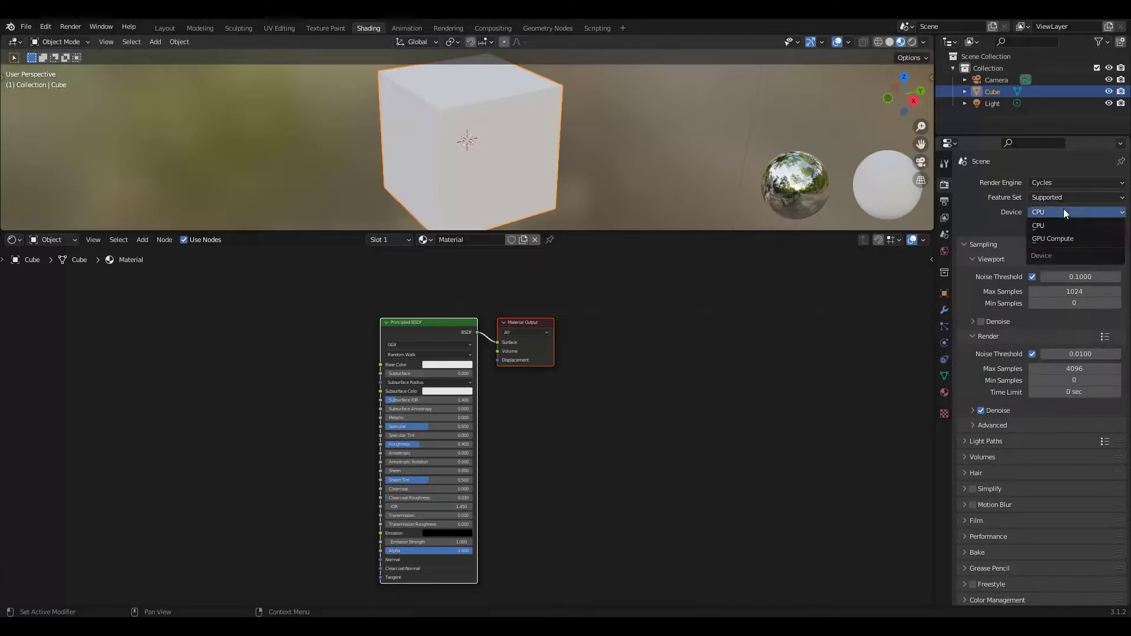
pyautogui.click(1065, 238)
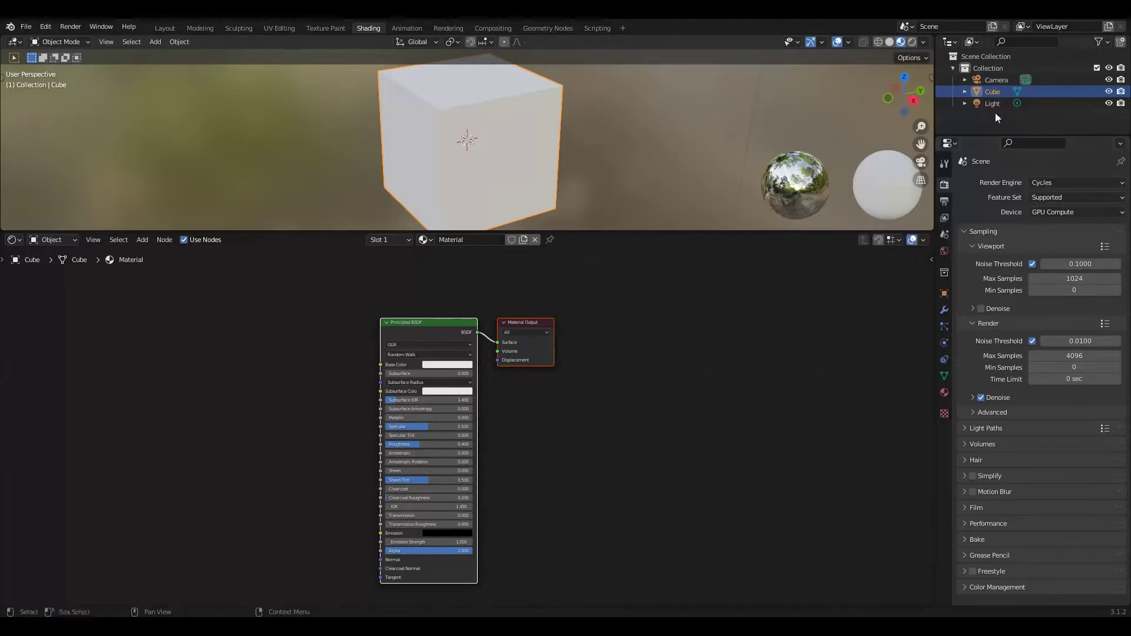
pyautogui.click(911, 42)
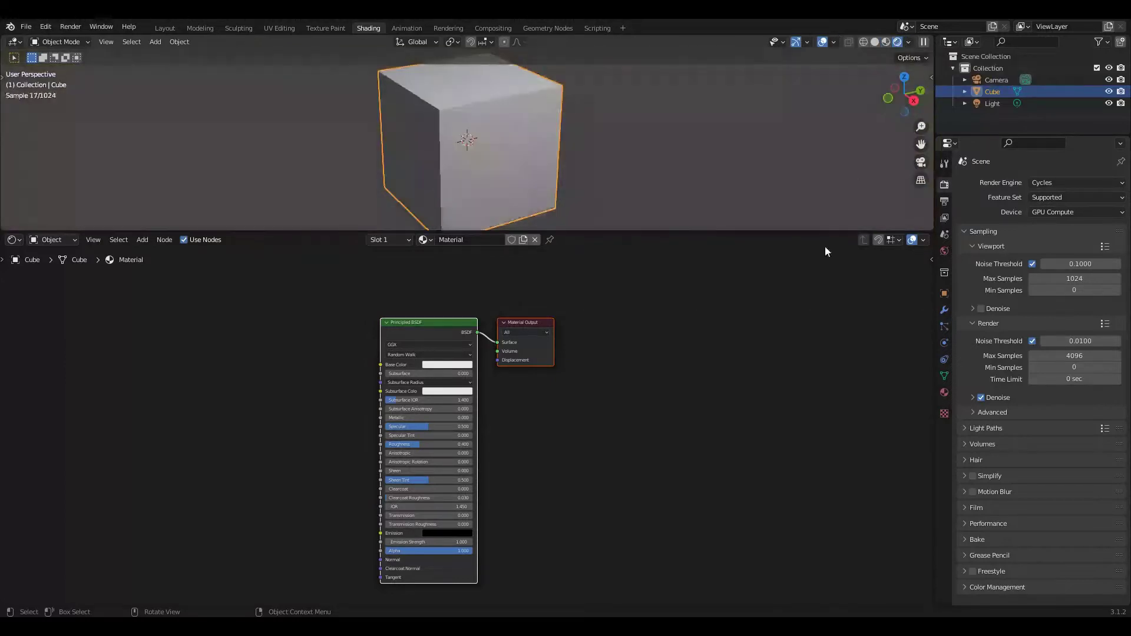
# Add a Texture Coordinate node well before the Principled BSDF in the cube's material
pyautogui.click(142, 242)
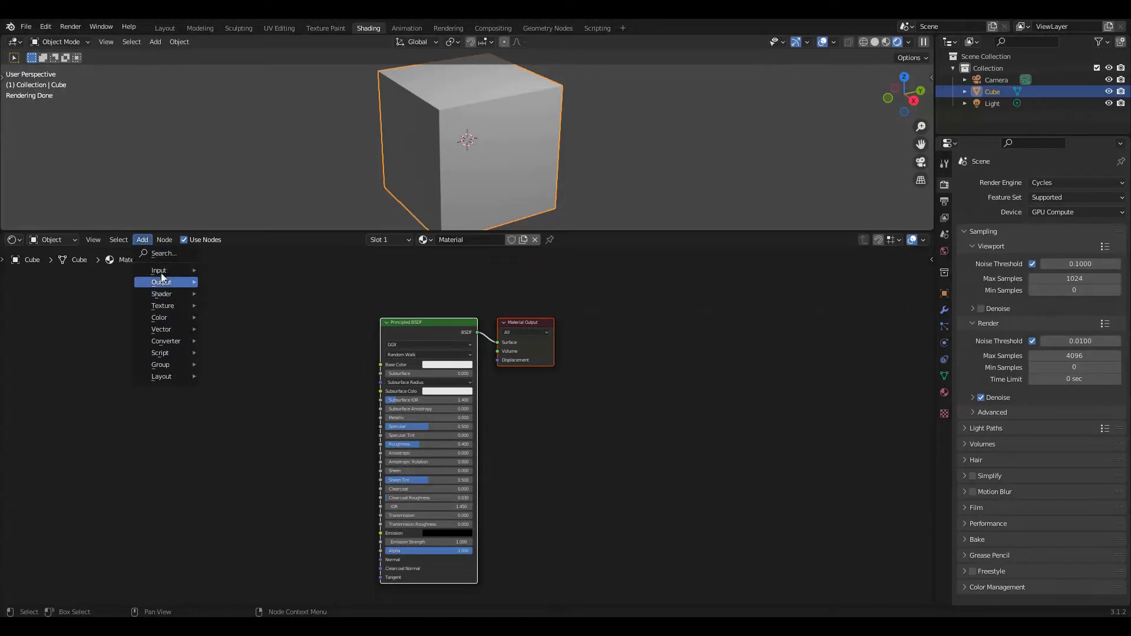
pyautogui.moveTo(162, 271)
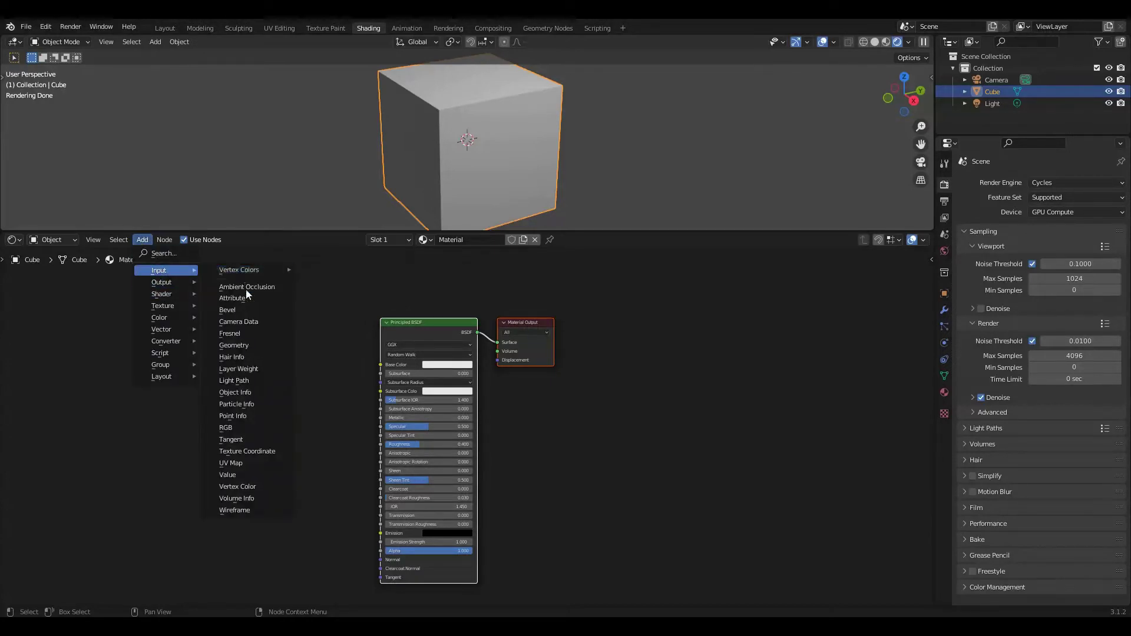
pyautogui.click(261, 451)
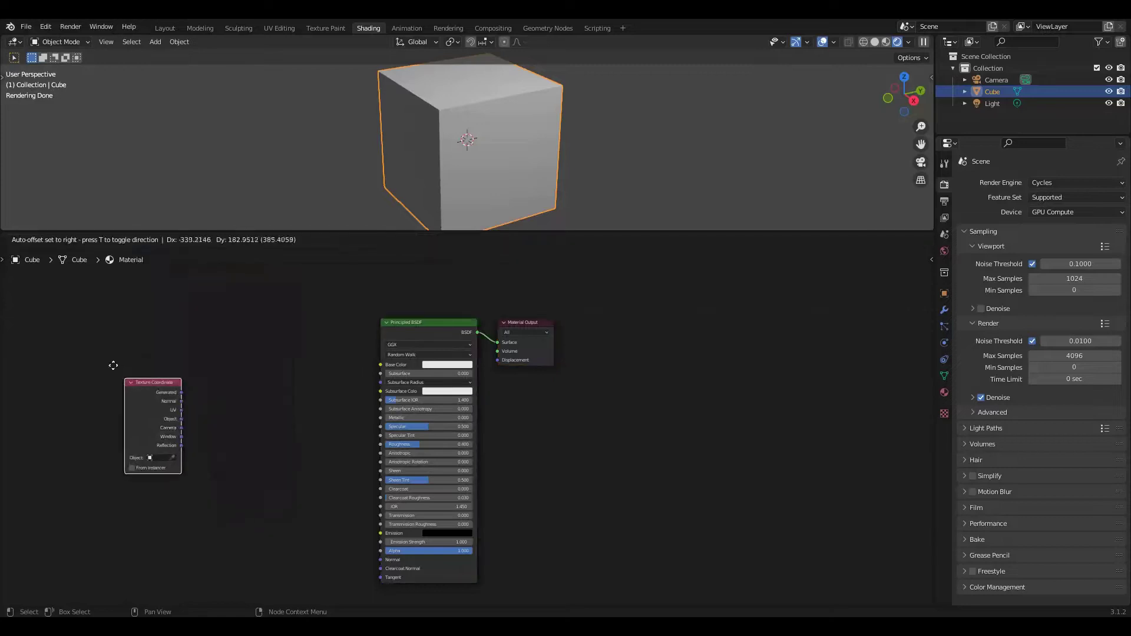
pyautogui.click(79, 345)
# Add a Voronoi Texture driven by the Generated coordinates and connect its Distance output to the Principled BSDF's Base Color
pyautogui.click(146, 240)
pyautogui.moveTo(168, 306)
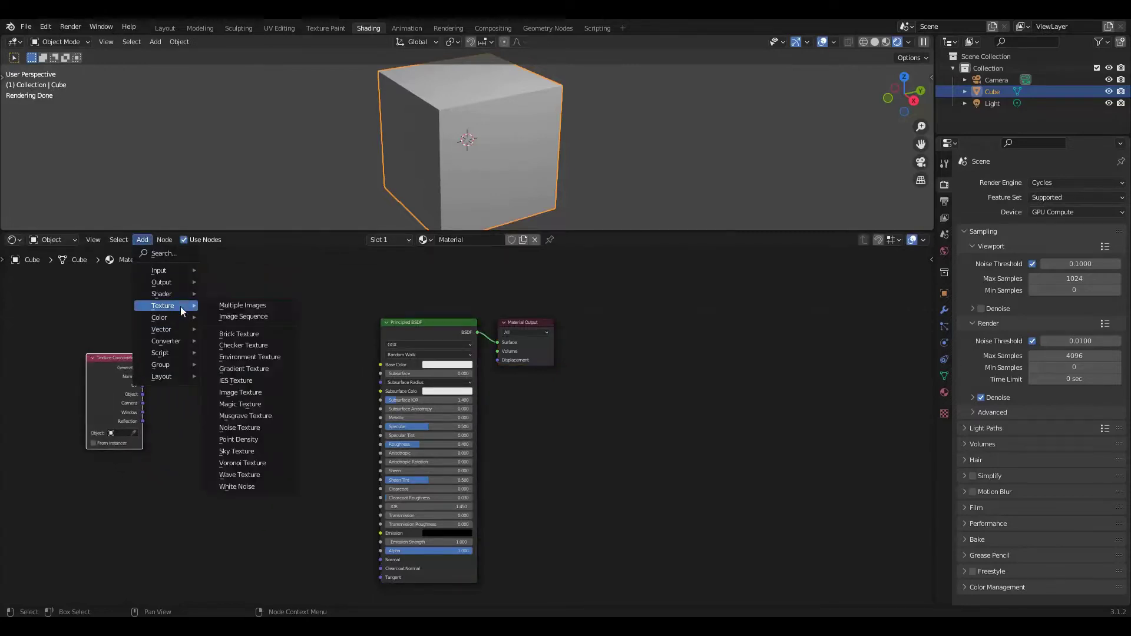
pyautogui.click(242, 463)
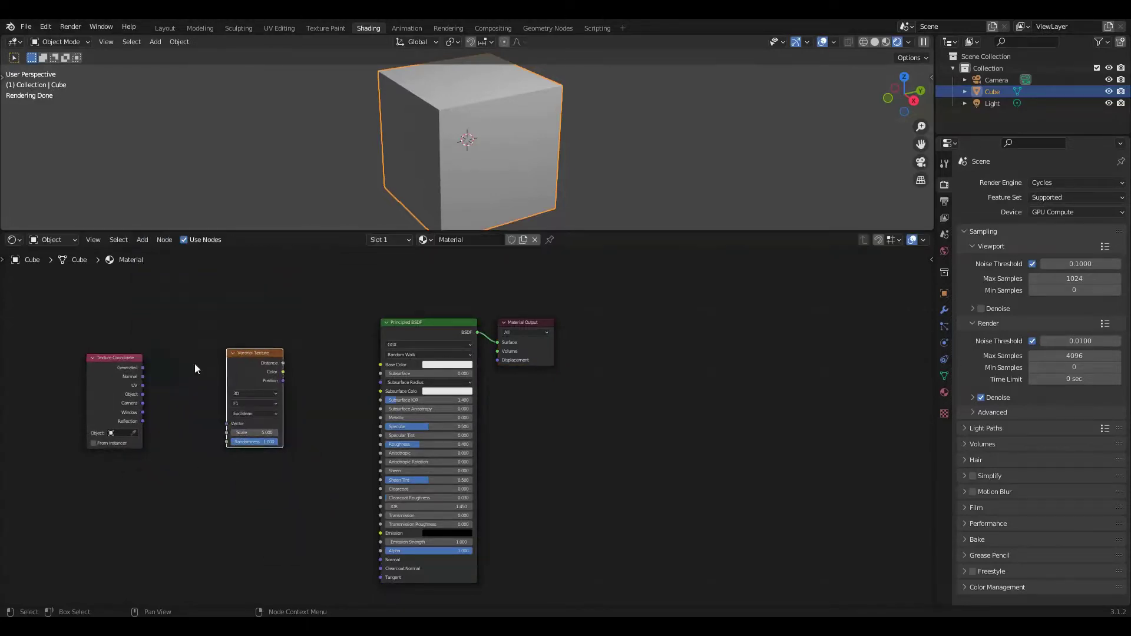
pyautogui.moveTo(143, 369); pyautogui.dragTo(243, 425)
pyautogui.moveTo(283, 363); pyautogui.dragTo(383, 364)
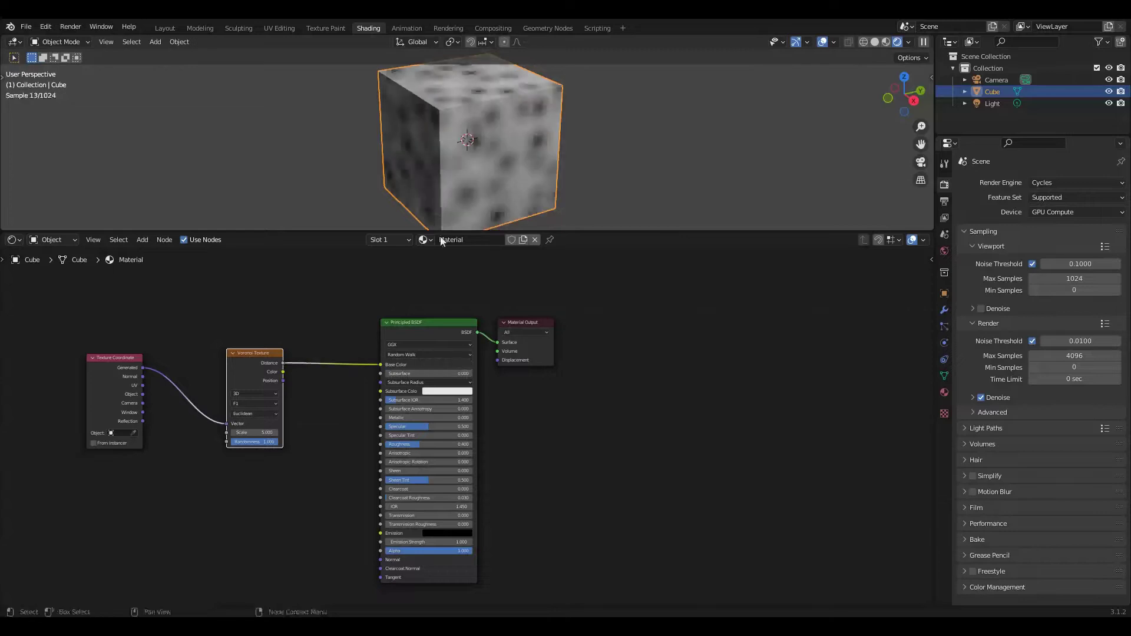
# Try the Voronoi Texture with Randomness 0, restore it to 1, and inspect the pattern on the cube
pyautogui.moveTo(263, 443); pyautogui.dragTo(212, 443)
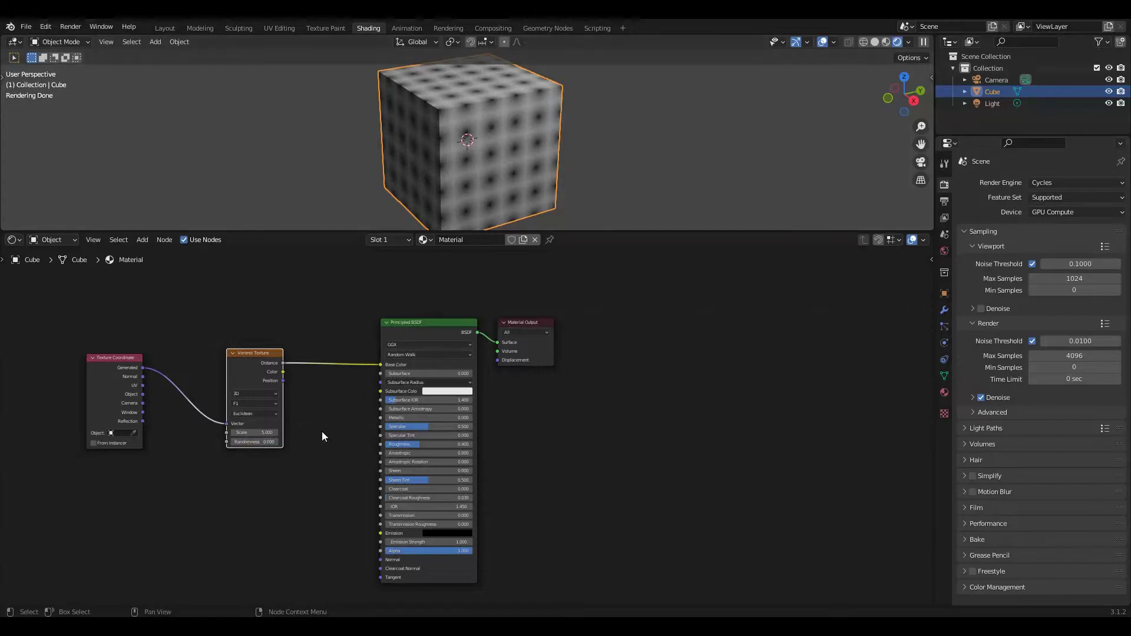
pyautogui.moveTo(242, 441); pyautogui.dragTo(293, 441)
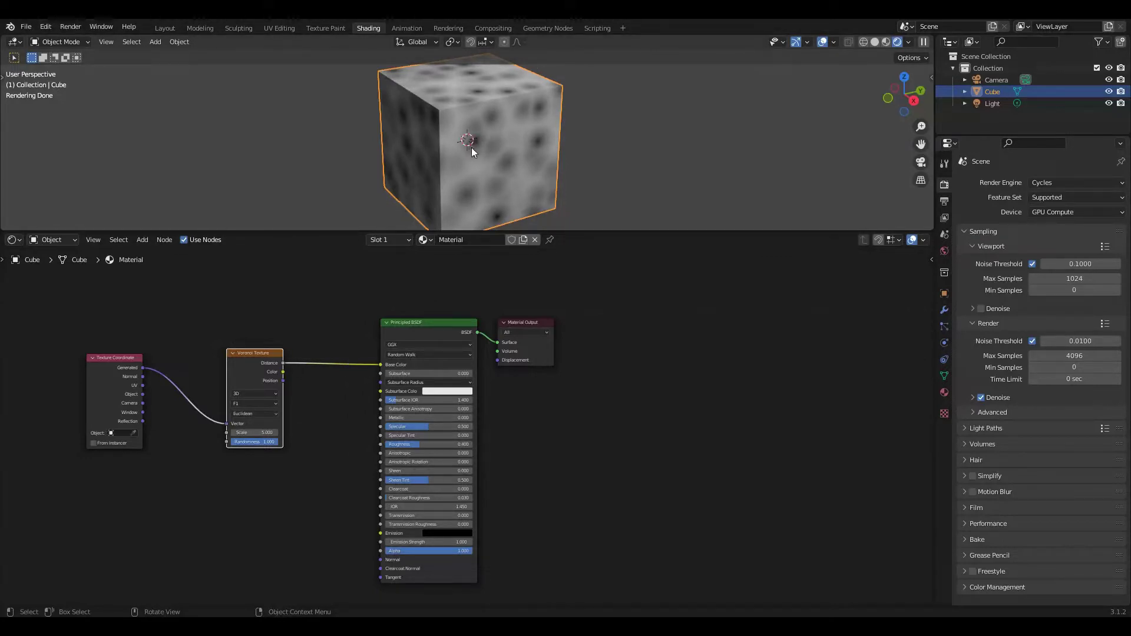
pyautogui.moveTo(483, 143); pyautogui.dragTo(470, 157, button='middle')
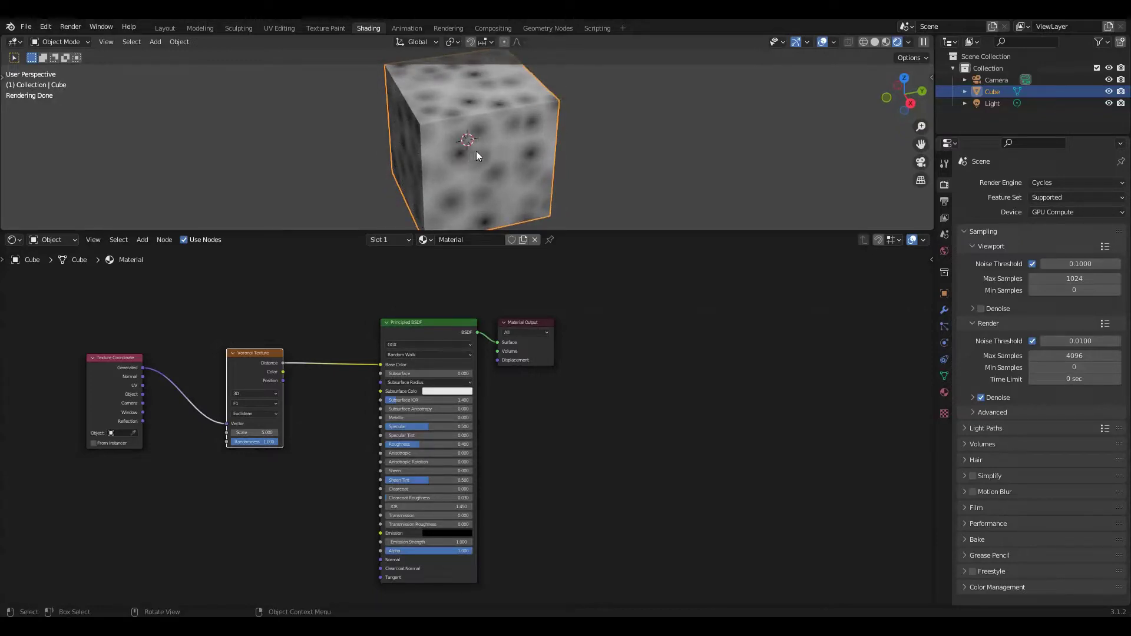
pyautogui.moveTo(446, 165); pyautogui.dragTo(468, 150, button='middle')
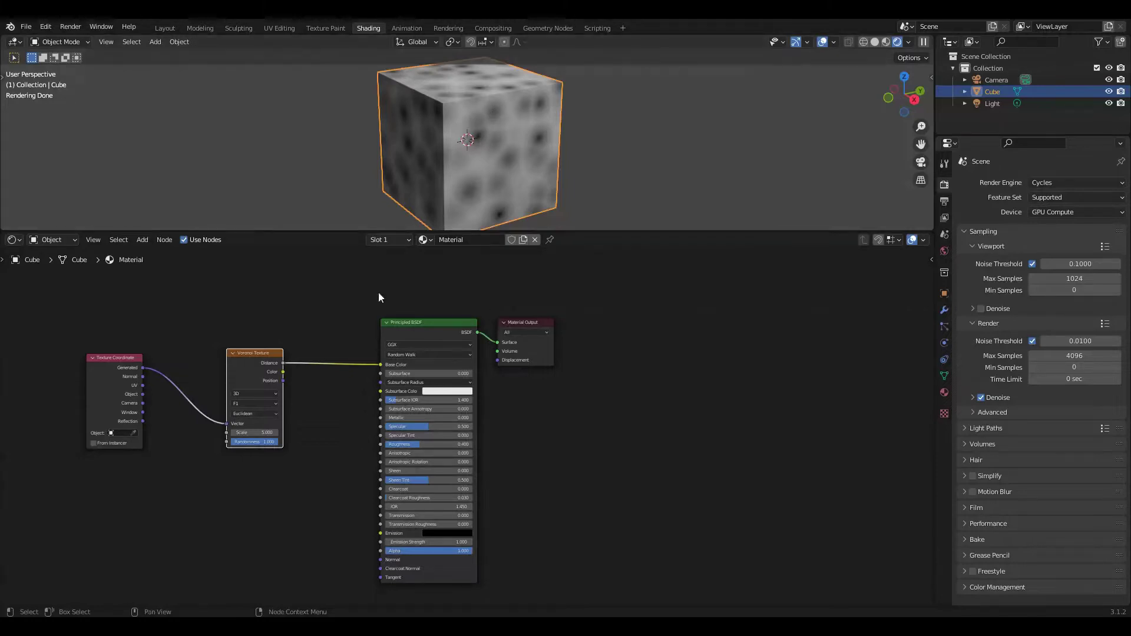
# Move the Texture Coordinate and Voronoi nodes away from the Principled BSDF and insert a ColorRamp on the link to Base Color
pyautogui.moveTo(379, 291); pyautogui.dragTo(514, 337, button='middle')
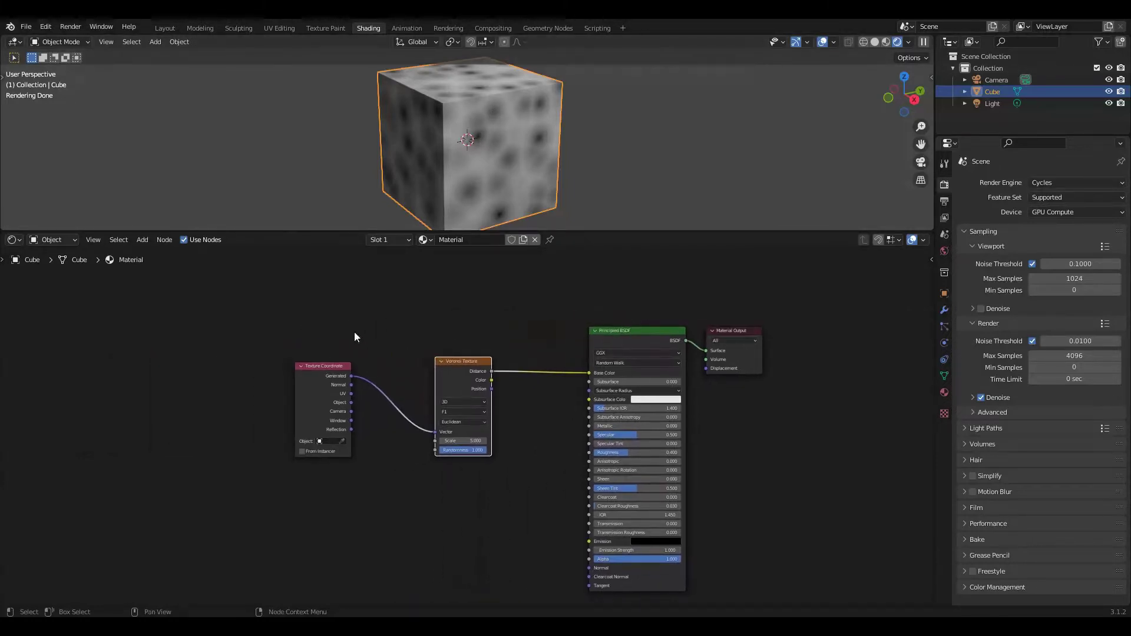
pyautogui.moveTo(302, 320); pyautogui.dragTo(472, 428)
pyautogui.moveTo(457, 368); pyautogui.dragTo(313, 390)
pyautogui.click(317, 399)
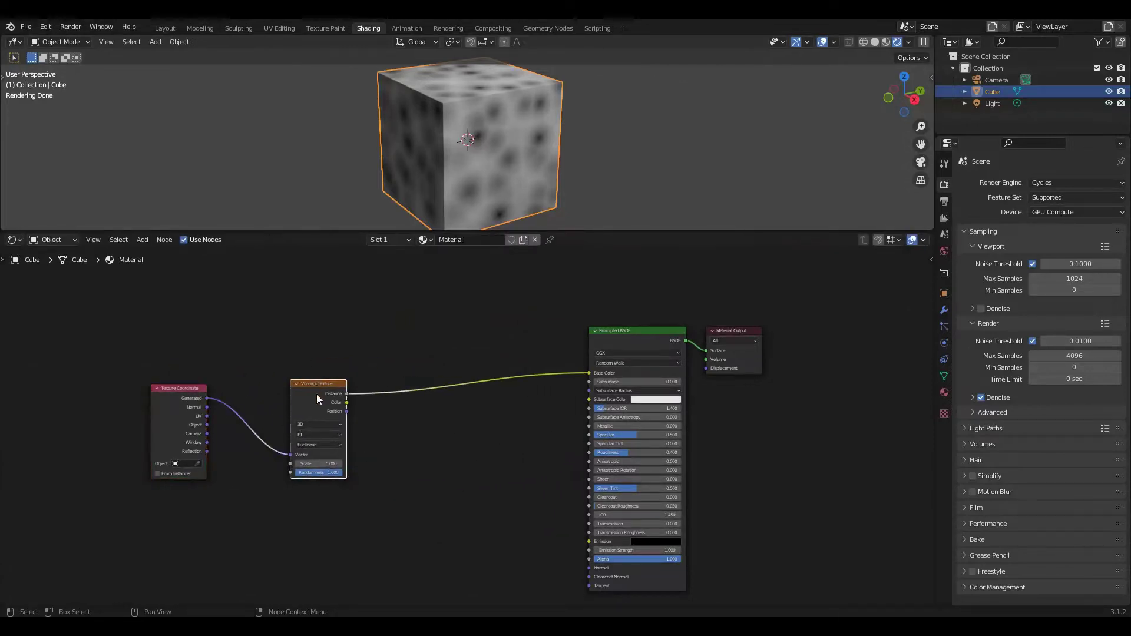
pyautogui.click(147, 240)
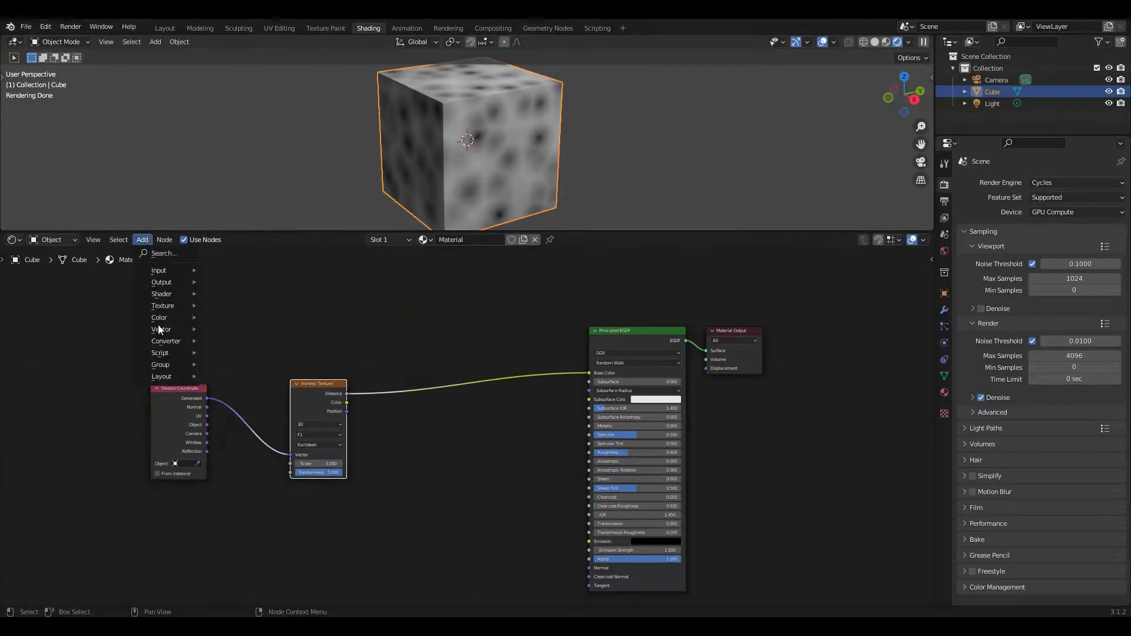
pyautogui.moveTo(166, 341)
pyautogui.click(235, 364)
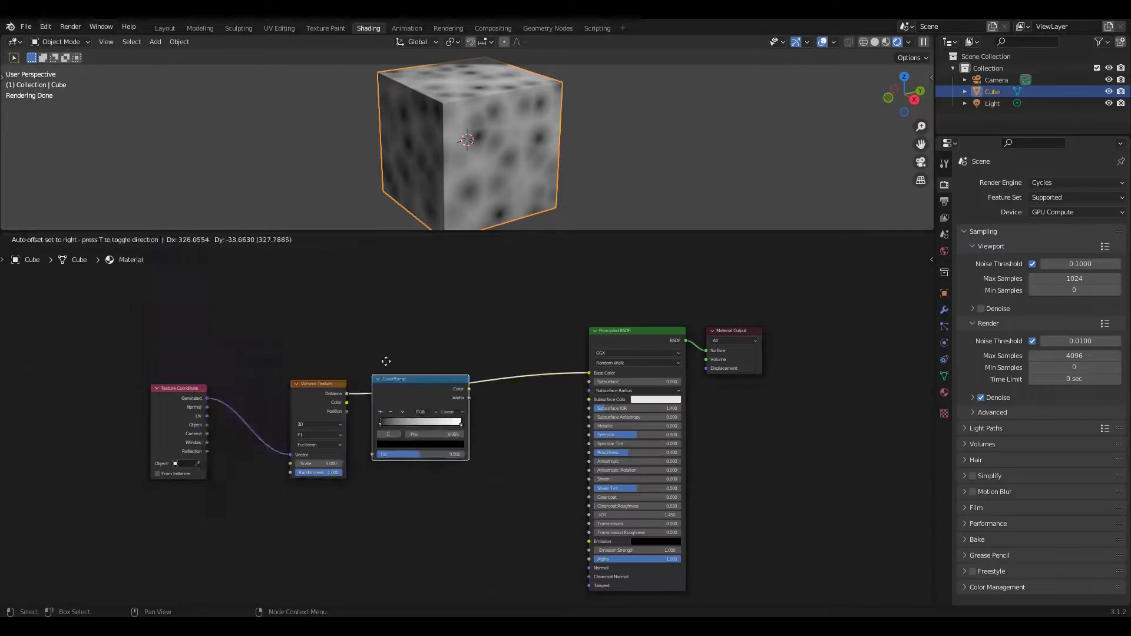
pyautogui.click(399, 357)
# Reverse the ColorRamp so it runs from white to black, and place the black stop at about 0.95
pyautogui.moveTo(408, 404); pyautogui.dragTo(509, 412)
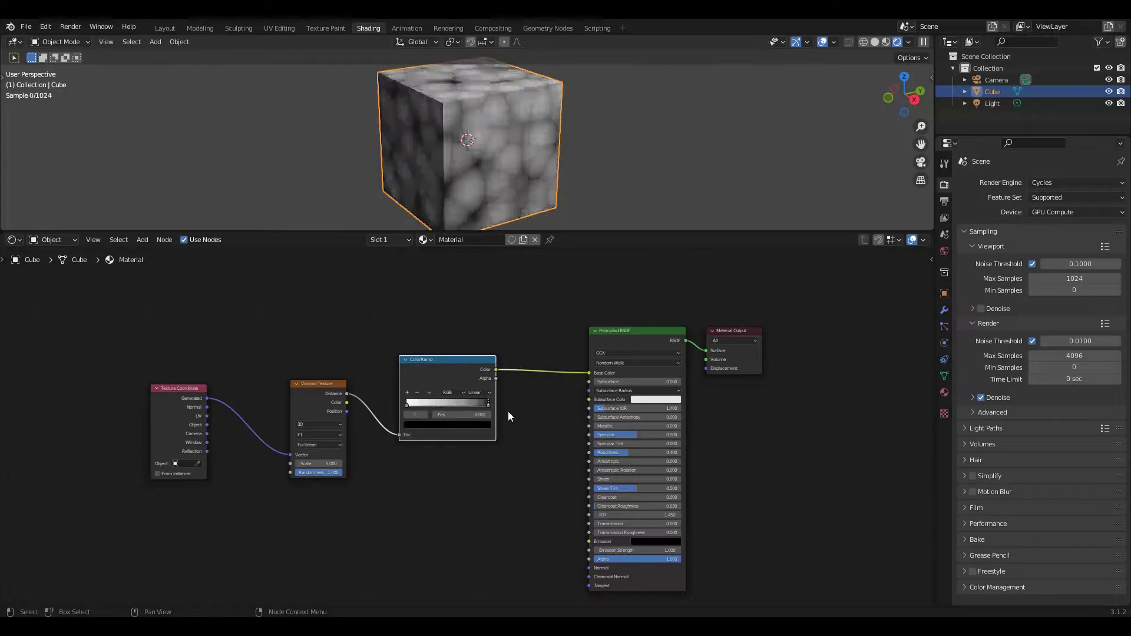
pyautogui.click(426, 404)
pyautogui.moveTo(479, 405)
pyautogui.mouseDown()
pyautogui.moveTo(468, 405)
pyautogui.moveTo(483, 408)
pyautogui.mouseUp()
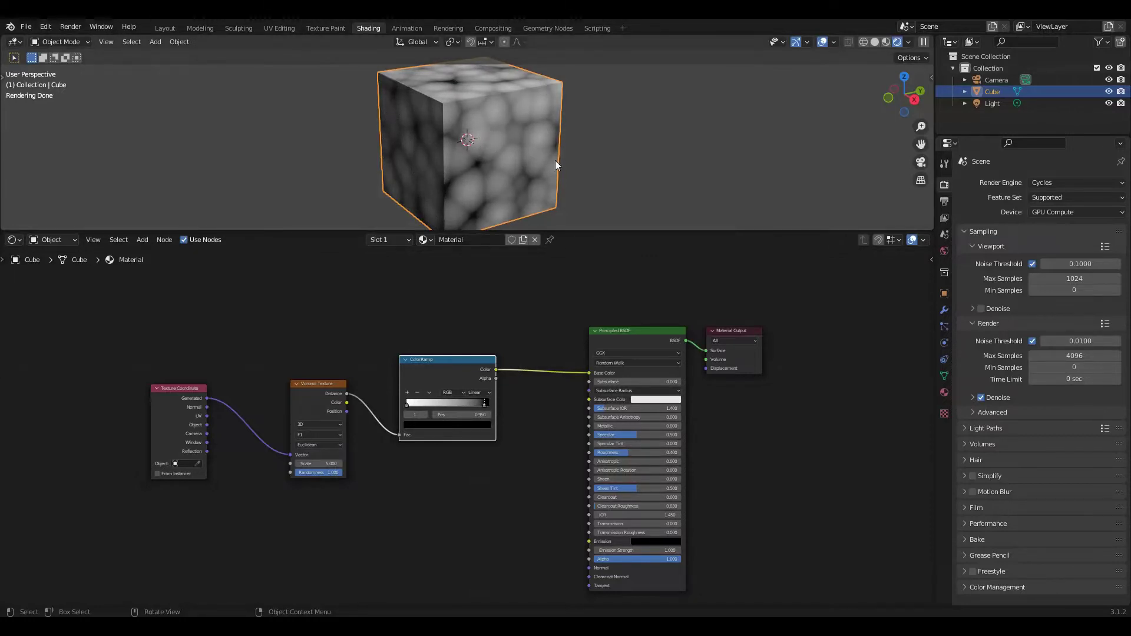
# Duplicate the Voronoi Texture node below the original and set the copy's feature output to Distance to Edge
pyautogui.click(321, 390)
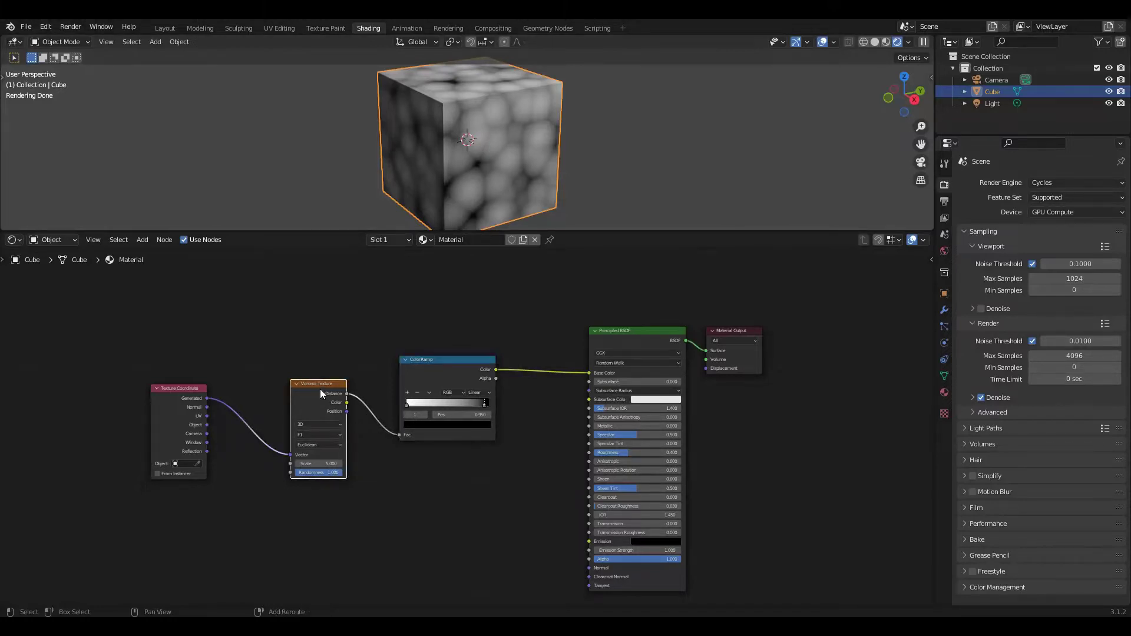
pyautogui.hotkey('shift', 'd')
pyautogui.click(318, 502)
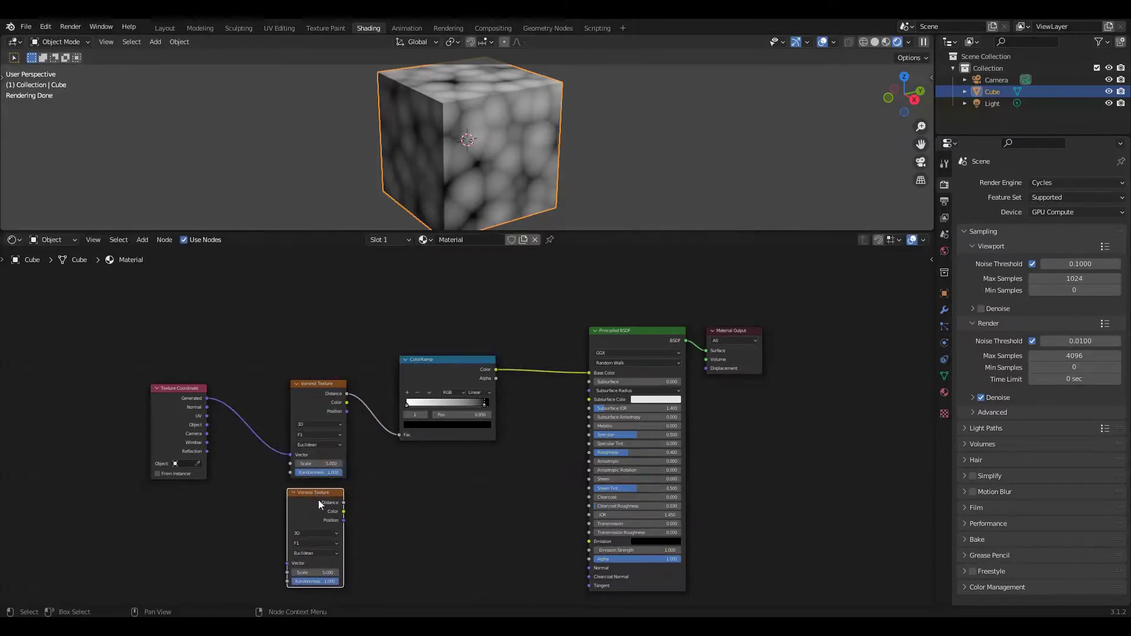
pyautogui.click(323, 542)
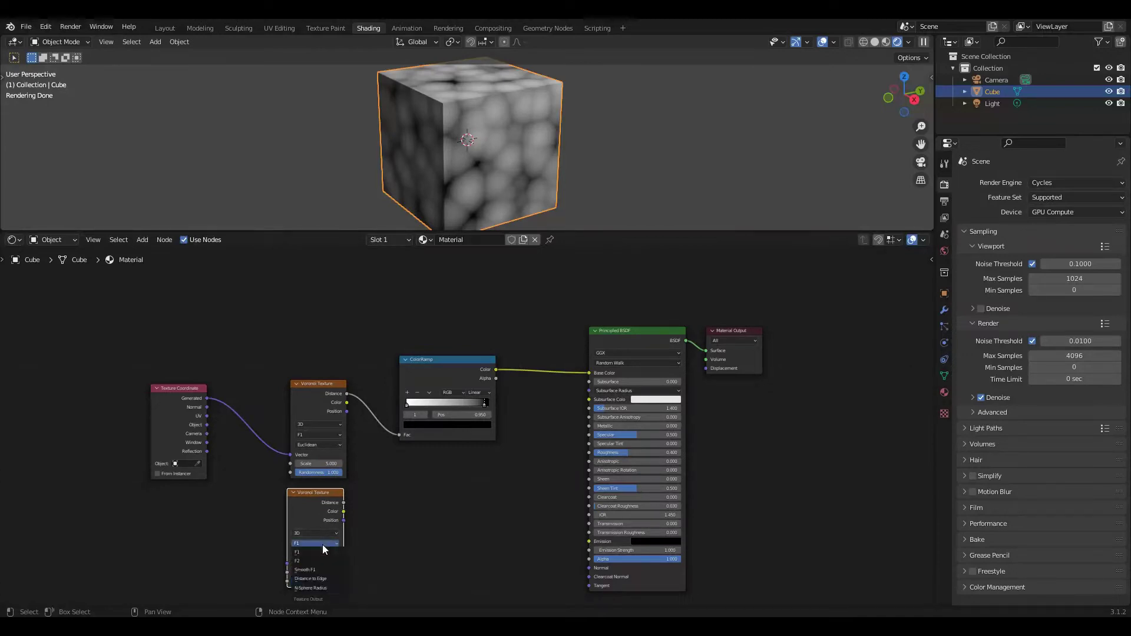
pyautogui.click(318, 579)
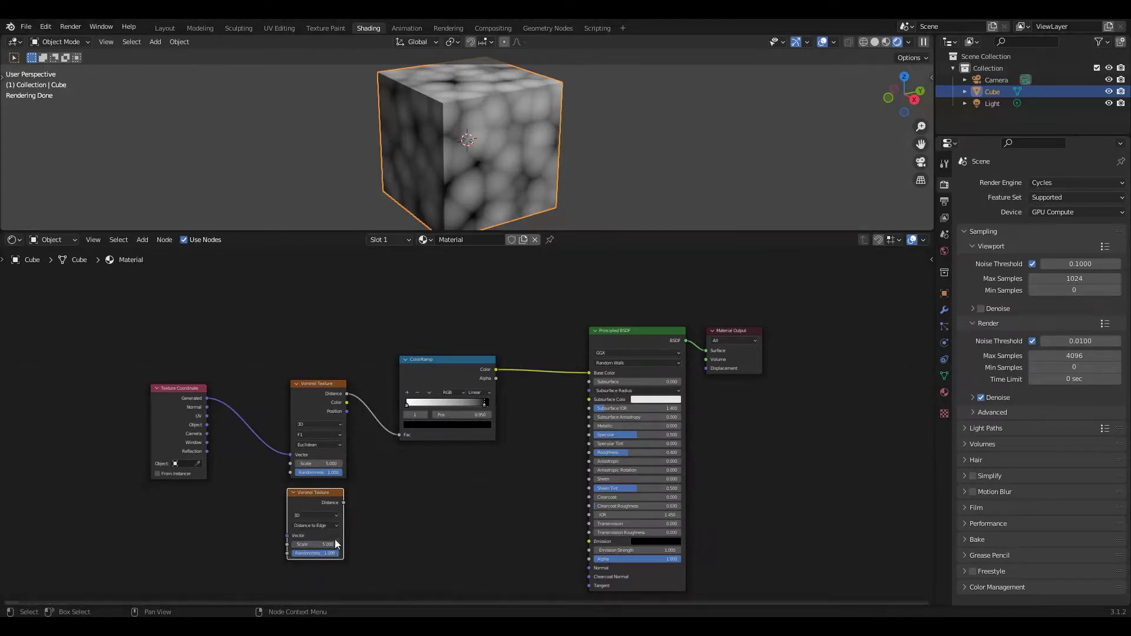
pyautogui.moveTo(344, 503); pyautogui.dragTo(377, 492)
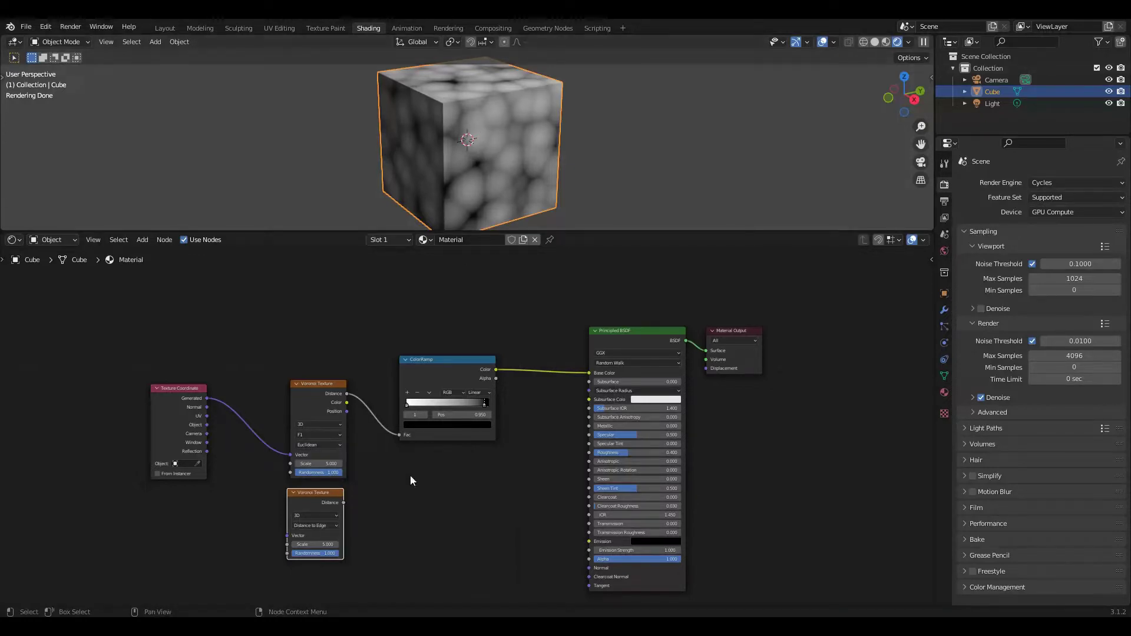
# Move the first Voronoi Texture and the ColorRamp further from the Principled BSDF, and narrow the Texture Coordinate node
pyautogui.moveTo(293, 312); pyautogui.dragTo(437, 419)
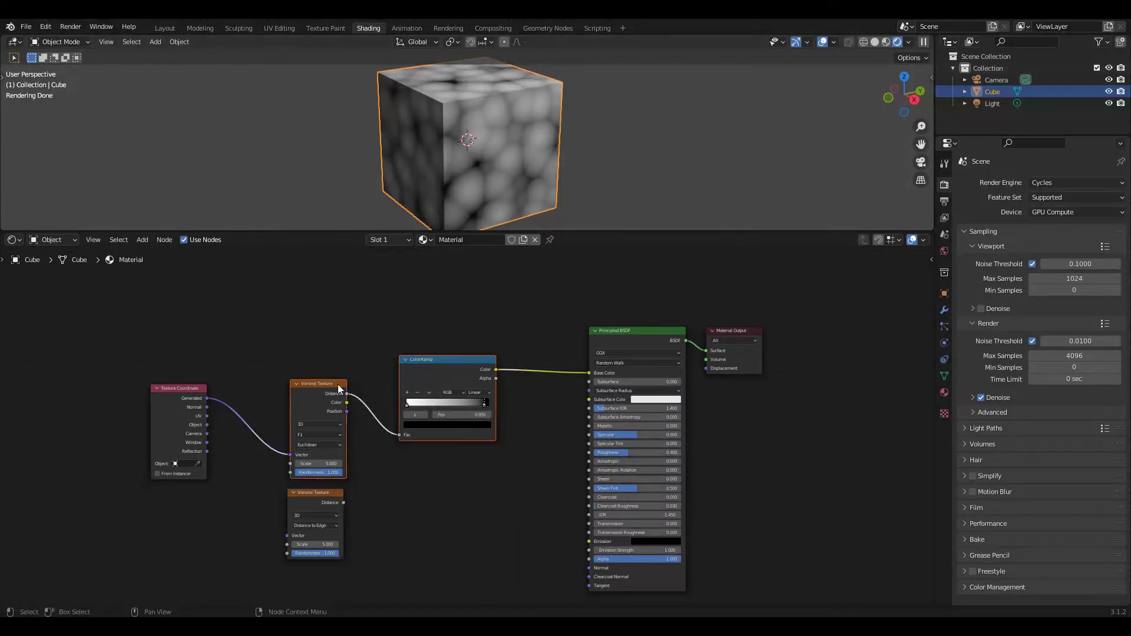
pyautogui.moveTo(338, 384); pyautogui.dragTo(292, 362)
pyautogui.moveTo(205, 393); pyautogui.dragTo(165, 393)
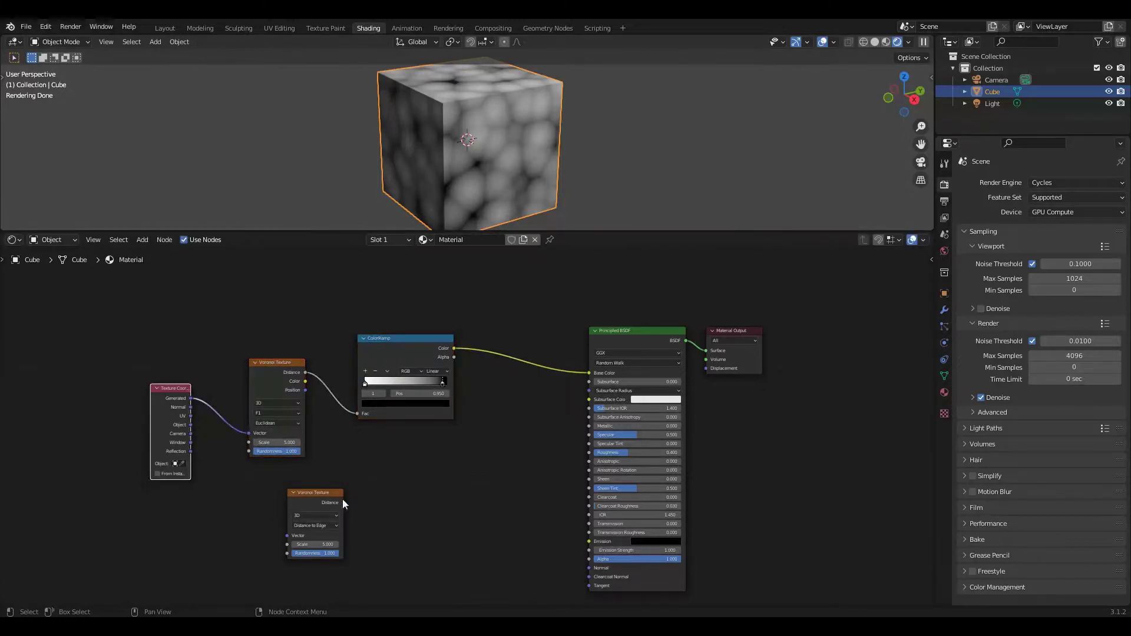
# Preview the Distance to Edge Voronoi through Base Color, and move it and the Texture Coordinate node further from the shader
pyautogui.moveTo(343, 503); pyautogui.dragTo(590, 372)
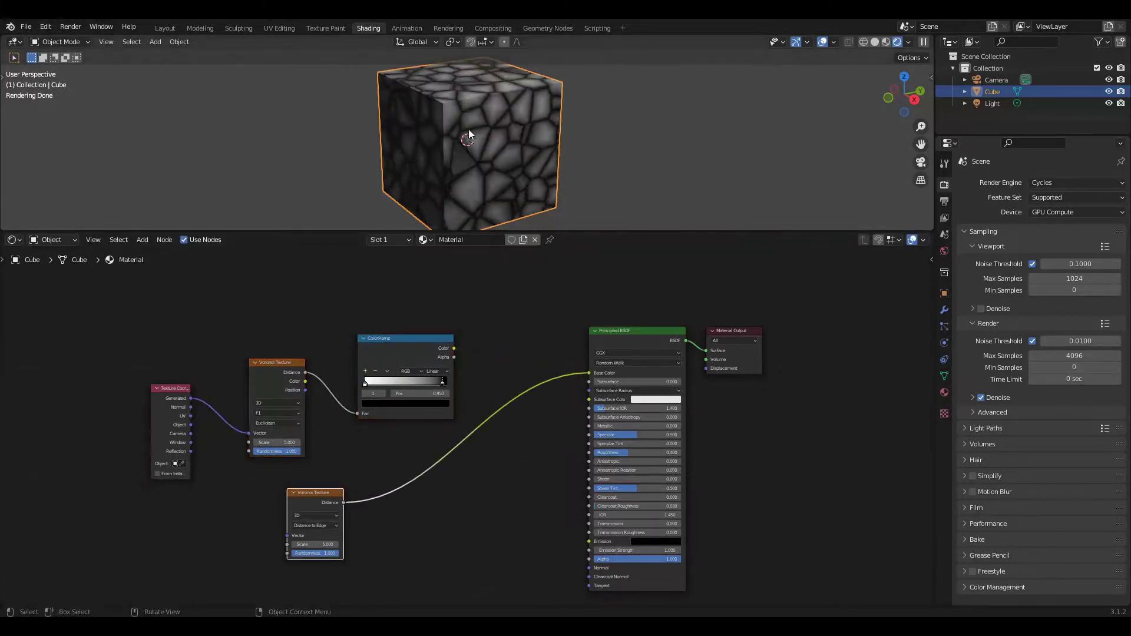
pyautogui.moveTo(161, 388); pyautogui.dragTo(115, 391)
pyautogui.click(287, 491)
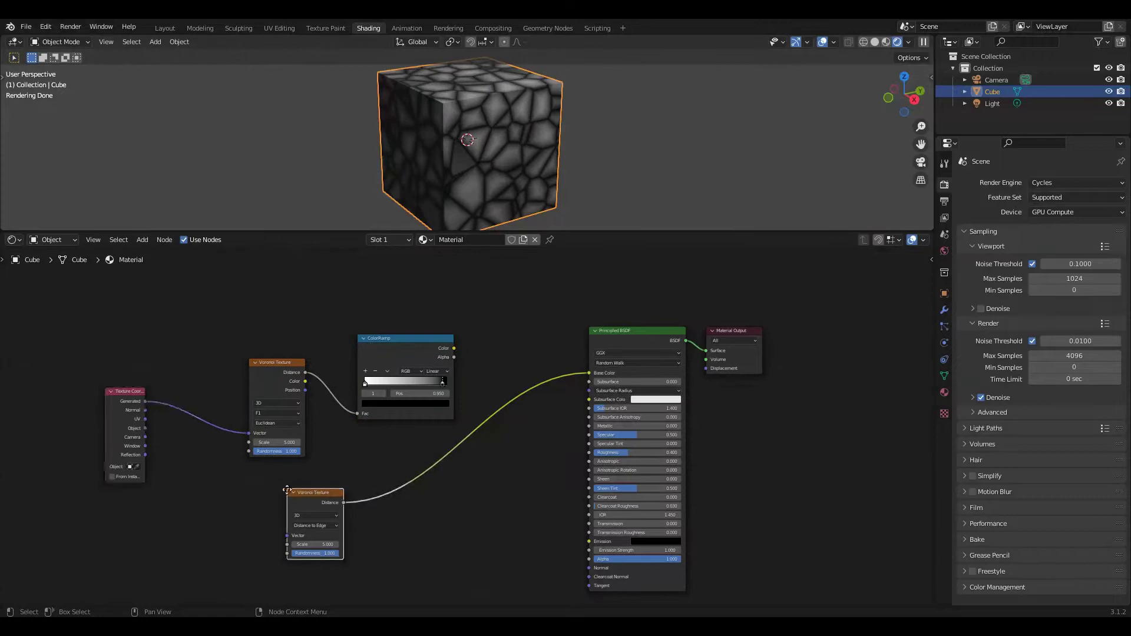
pyautogui.moveTo(287, 491); pyautogui.dragTo(253, 490)
# Reconnect the ColorRamp's Color output to Base Color and move its black stop to about 0.6
pyautogui.moveTo(453, 349); pyautogui.dragTo(588, 373)
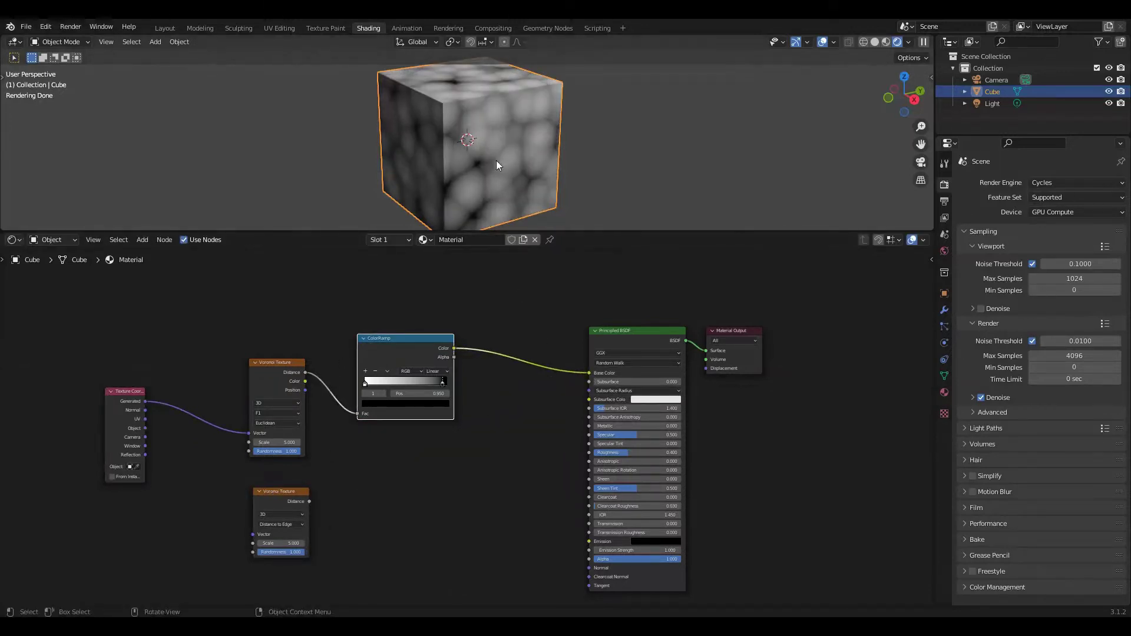
pyautogui.moveTo(442, 383); pyautogui.dragTo(414, 384)
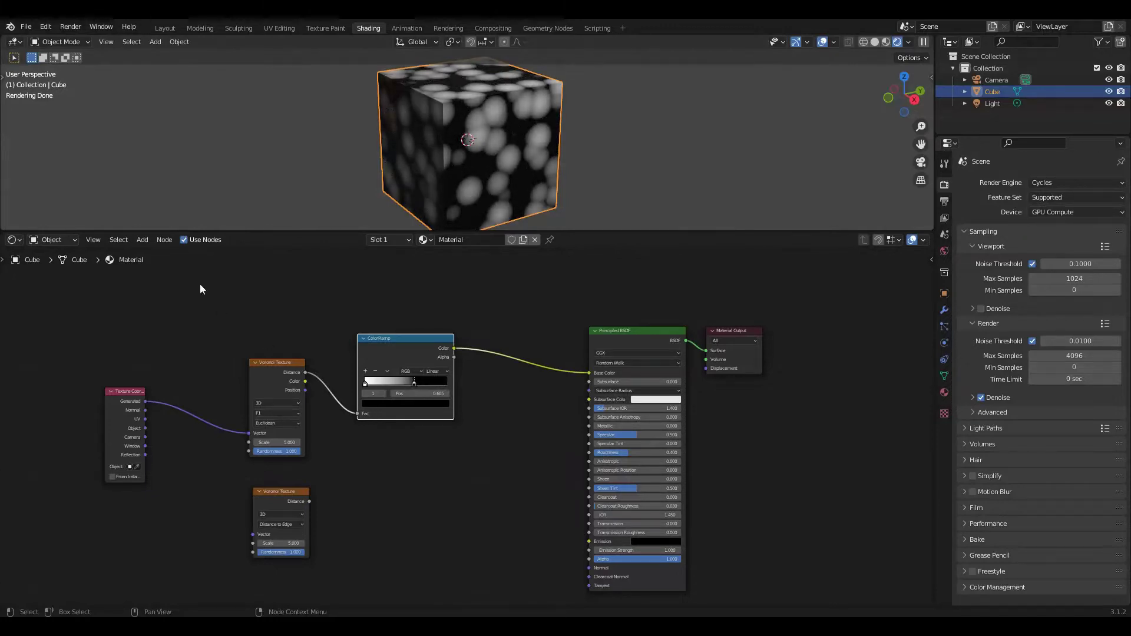
# Insert a Math node set to Multiply before Base Color, combining the ColorRamp with the second Voronoi's Distance, and feed Generated into that Voronoi's Vector
pyautogui.click(143, 240)
pyautogui.moveTo(166, 341)
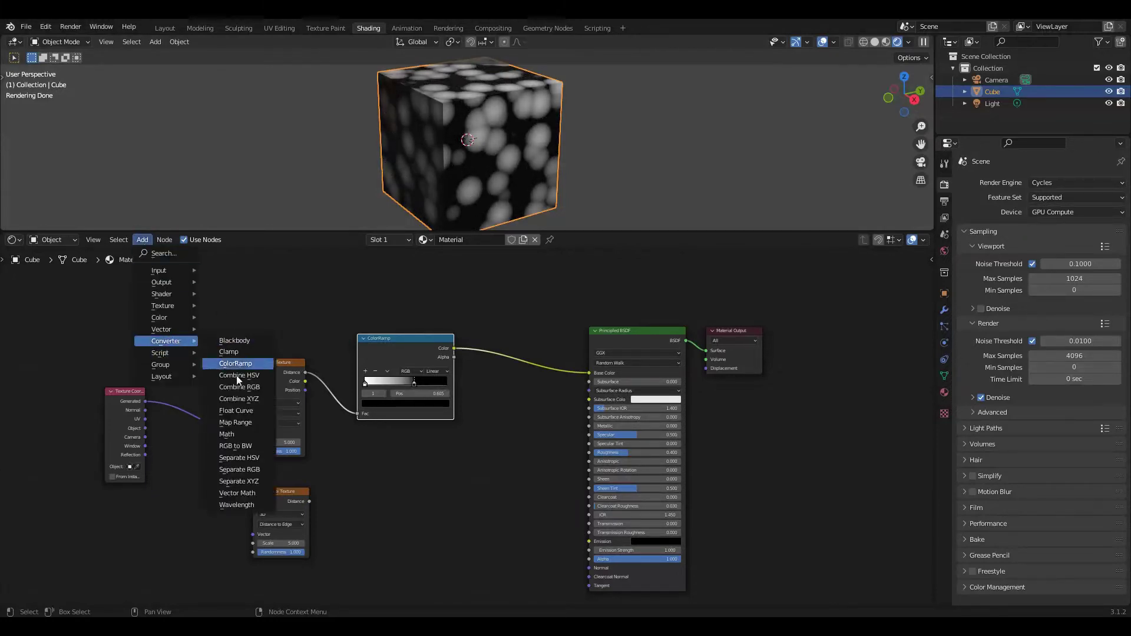
pyautogui.click(227, 435)
pyautogui.click(522, 362)
pyautogui.click(526, 374)
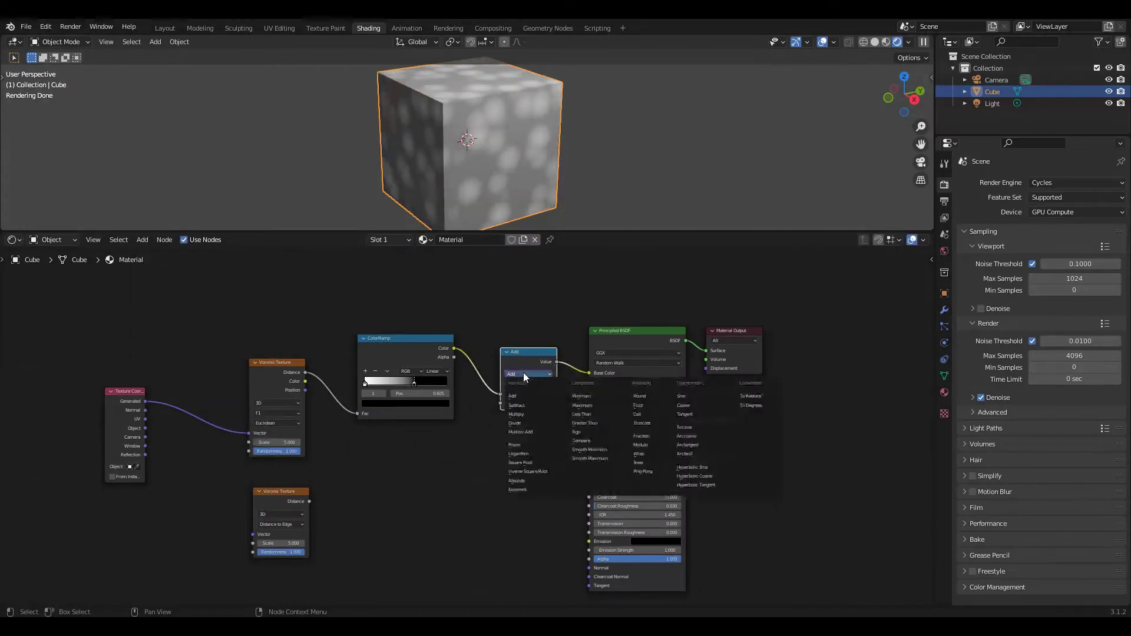
pyautogui.click(533, 414)
pyautogui.moveTo(309, 502); pyautogui.dragTo(502, 403)
pyautogui.moveTo(145, 401); pyautogui.dragTo(253, 534)
# Insert a ColorRamp between the Distance to Edge Voronoi and the Multiply node, and move its white stop to about 0.13
pyautogui.click(145, 238)
pyautogui.moveTo(179, 343)
pyautogui.click(236, 364)
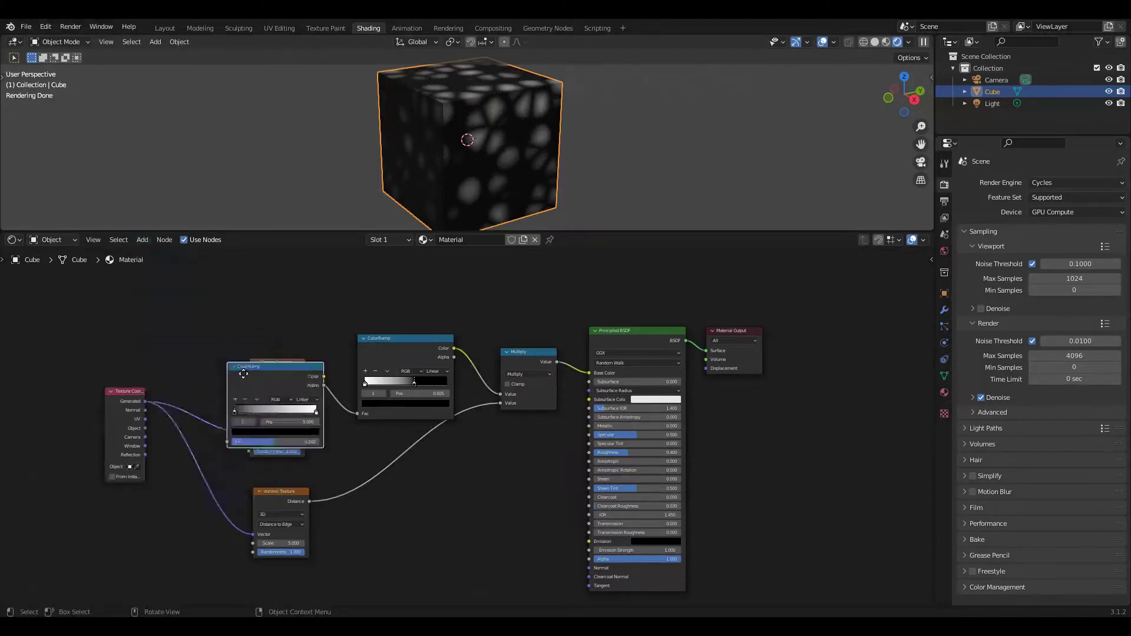
pyautogui.click(350, 446)
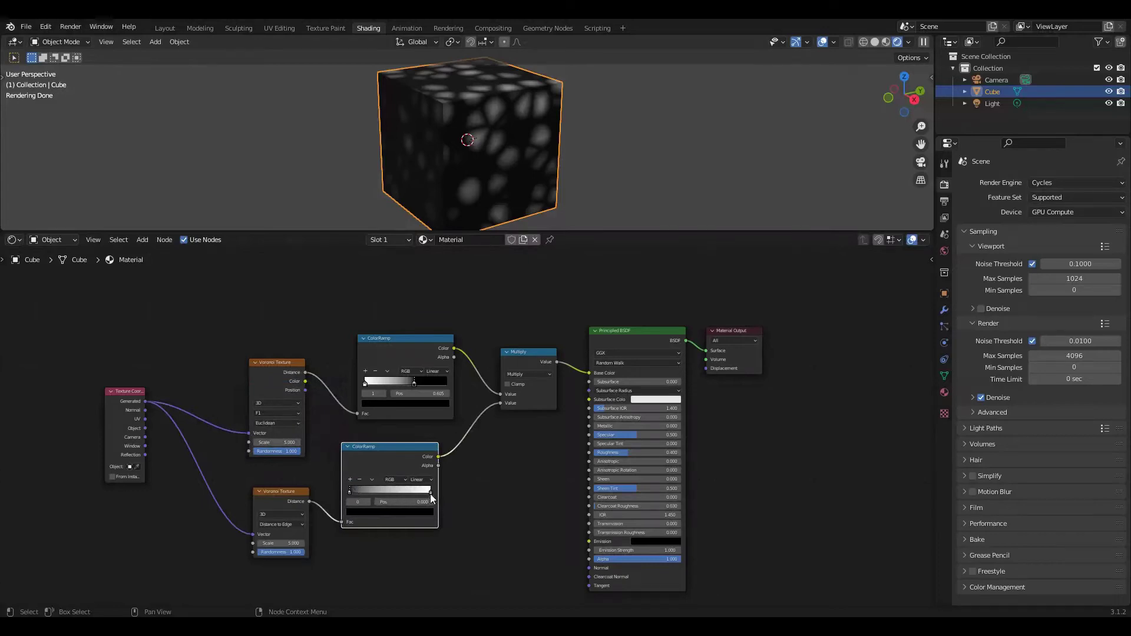
pyautogui.moveTo(431, 491); pyautogui.dragTo(356, 493)
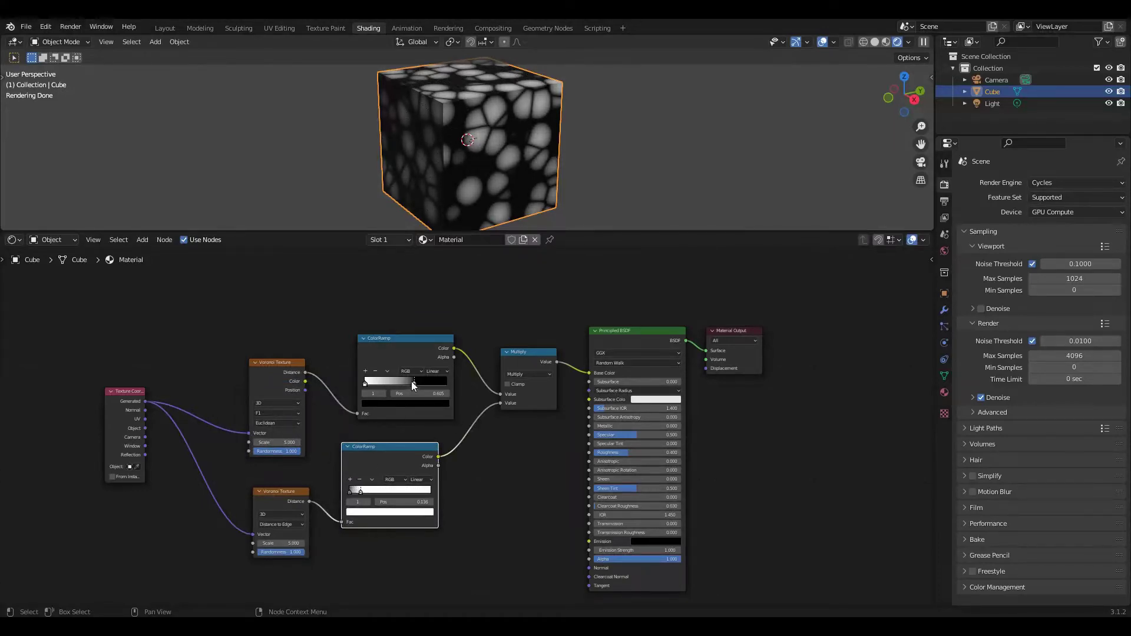
# Move the upper ColorRamp's black stop to 0.518 and the lower ColorRamp's black stop to 0.032
pyautogui.moveTo(411, 383); pyautogui.dragTo(407, 384)
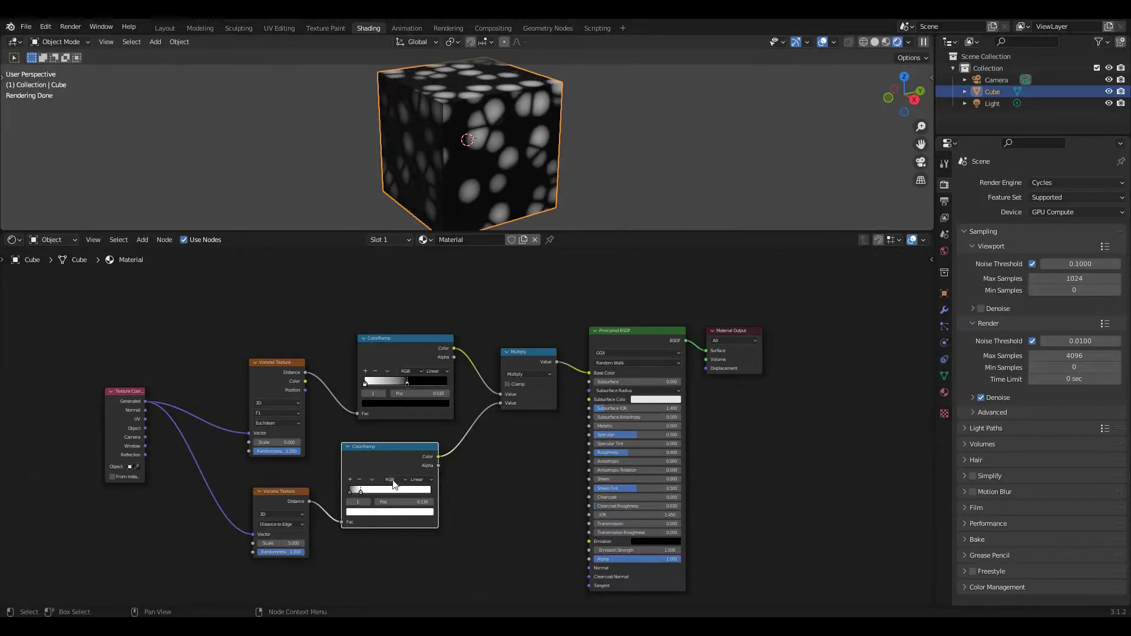
pyautogui.click(351, 493)
pyautogui.moveTo(352, 495); pyautogui.dragTo(354, 494)
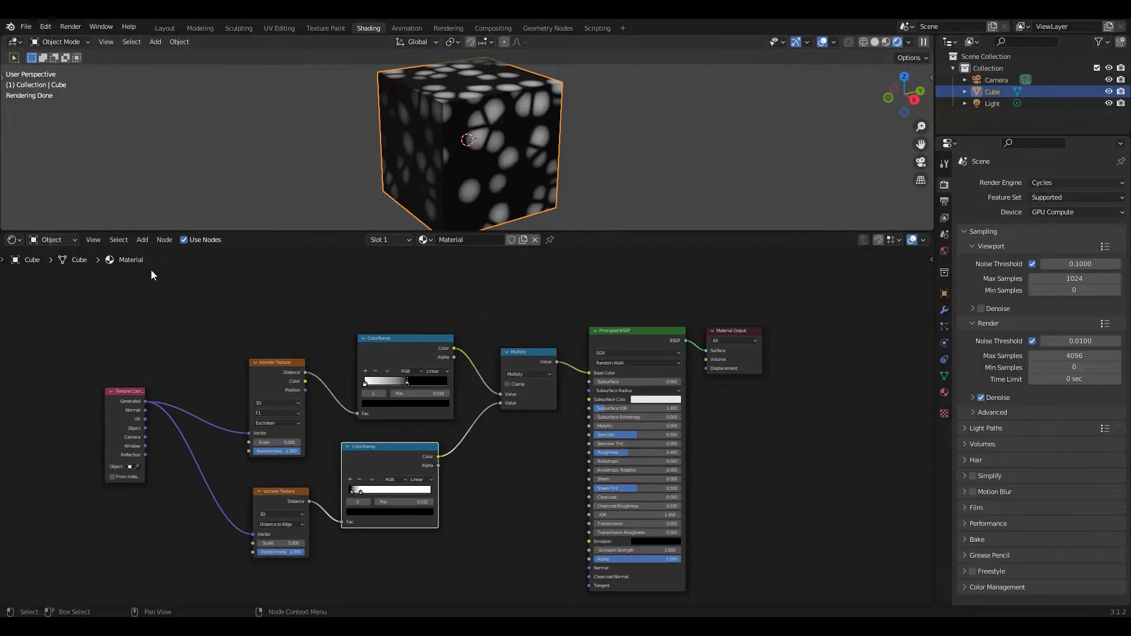
# Add a Bump node between the Multiply node and the Principled BSDF, shifting the shader and Material Output away to make room
pyautogui.click(145, 243)
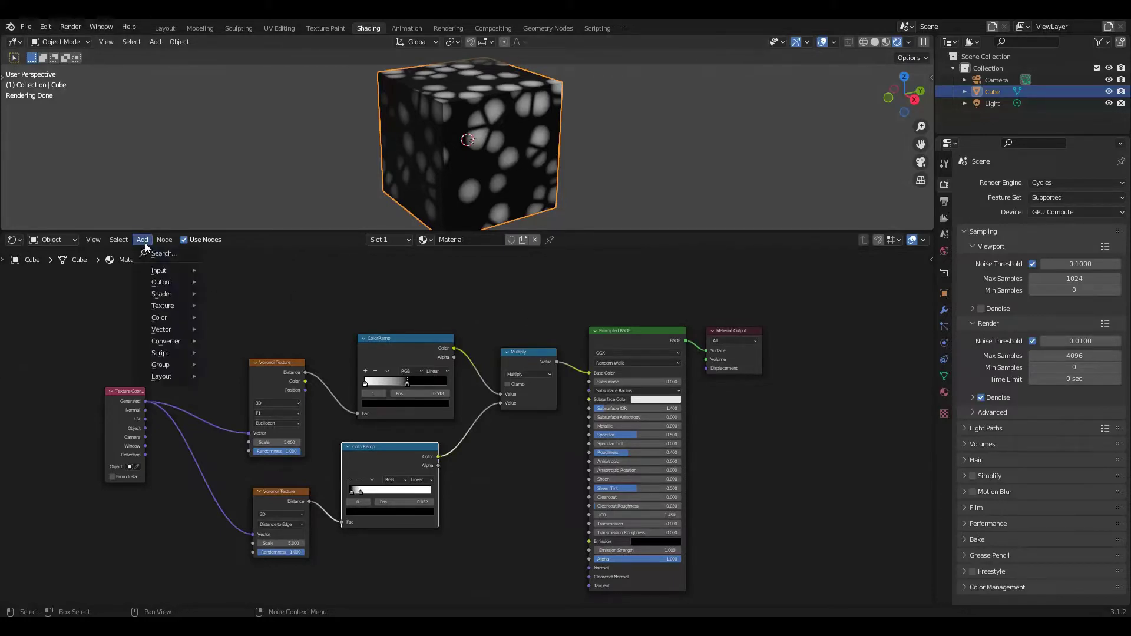
pyautogui.moveTo(175, 326)
pyautogui.click(242, 329)
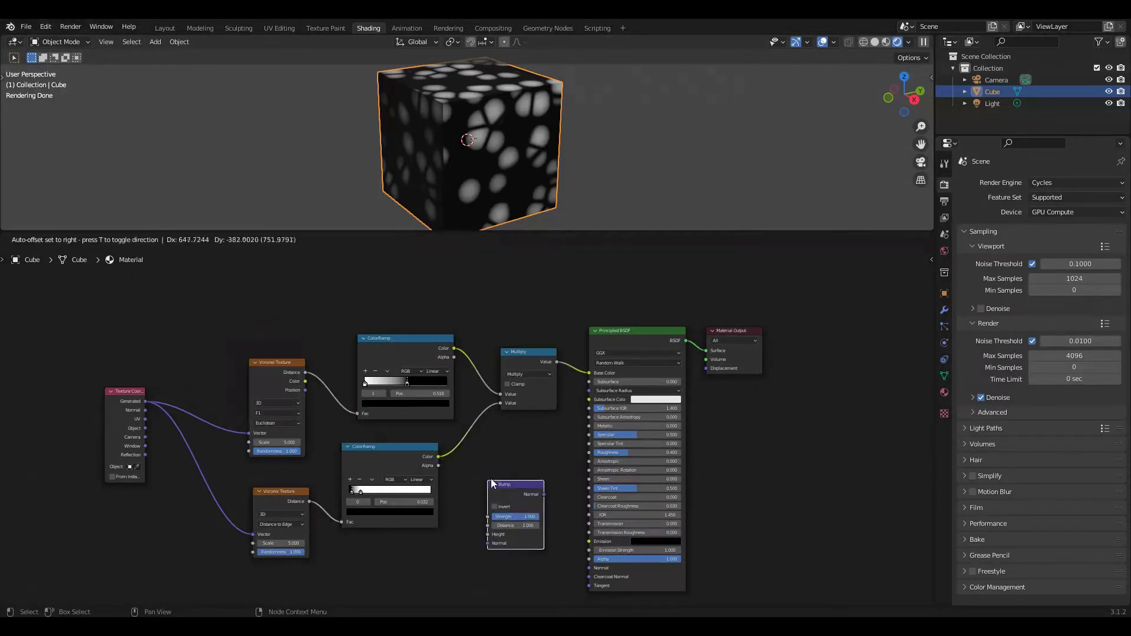
pyautogui.click(505, 481)
pyautogui.moveTo(633, 295); pyautogui.dragTo(802, 399)
pyautogui.moveTo(634, 351); pyautogui.dragTo(735, 366)
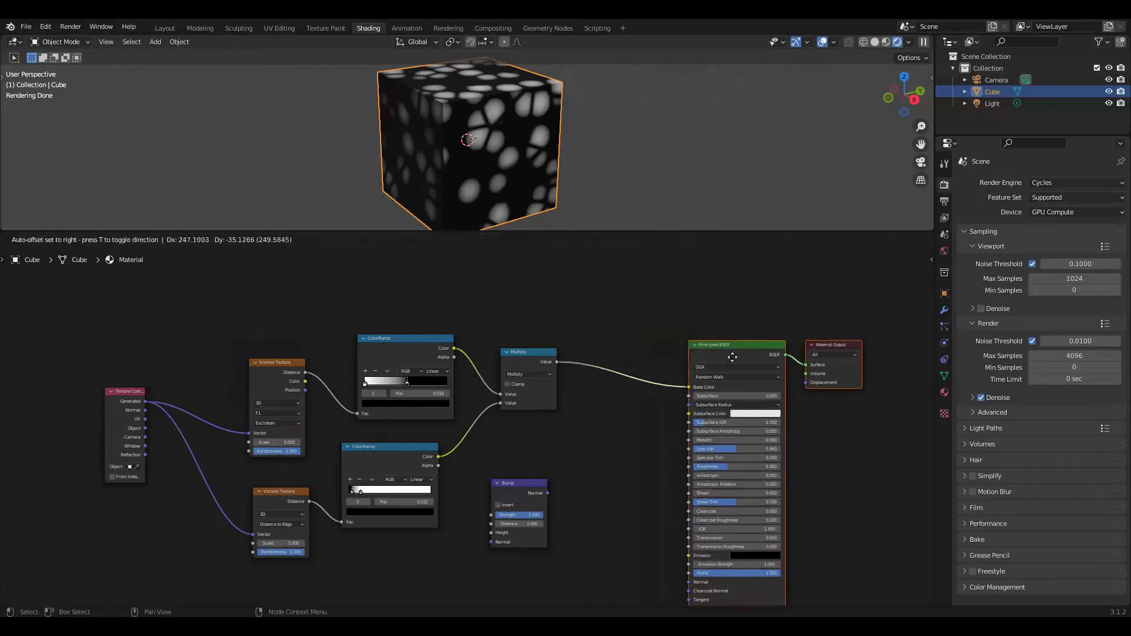
pyautogui.moveTo(518, 491); pyautogui.dragTo(617, 485)
# Connect Multiply's Value to the Bump Height and the Bump Normal to the shader's Normal, and disconnect Base Color
pyautogui.moveTo(556, 362); pyautogui.dragTo(589, 526)
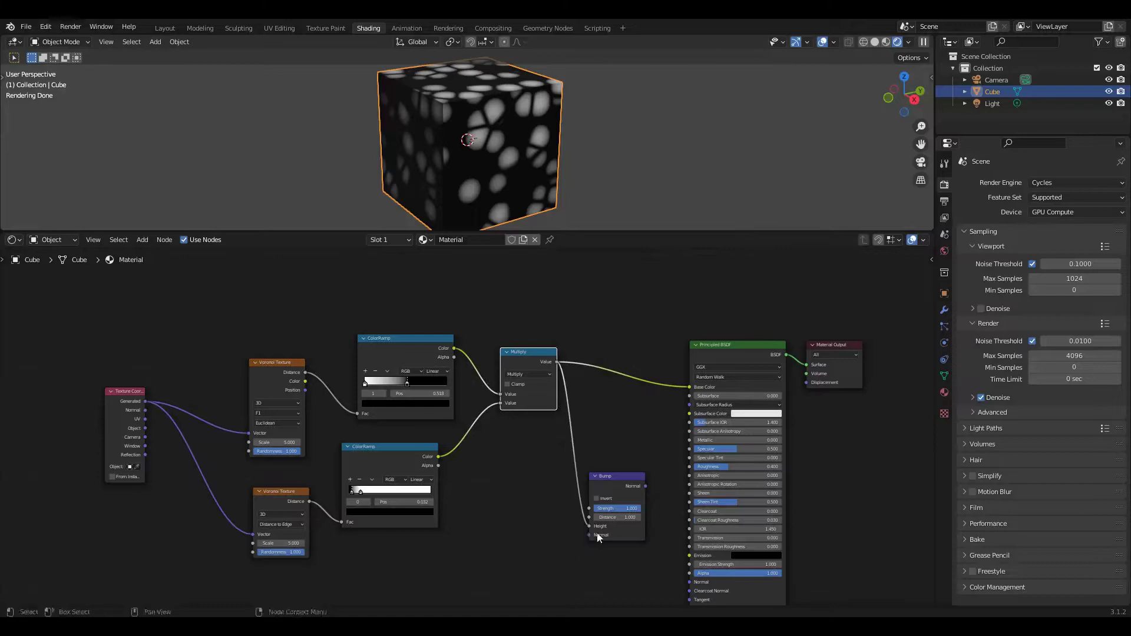
pyautogui.moveTo(644, 485); pyautogui.dragTo(650, 488)
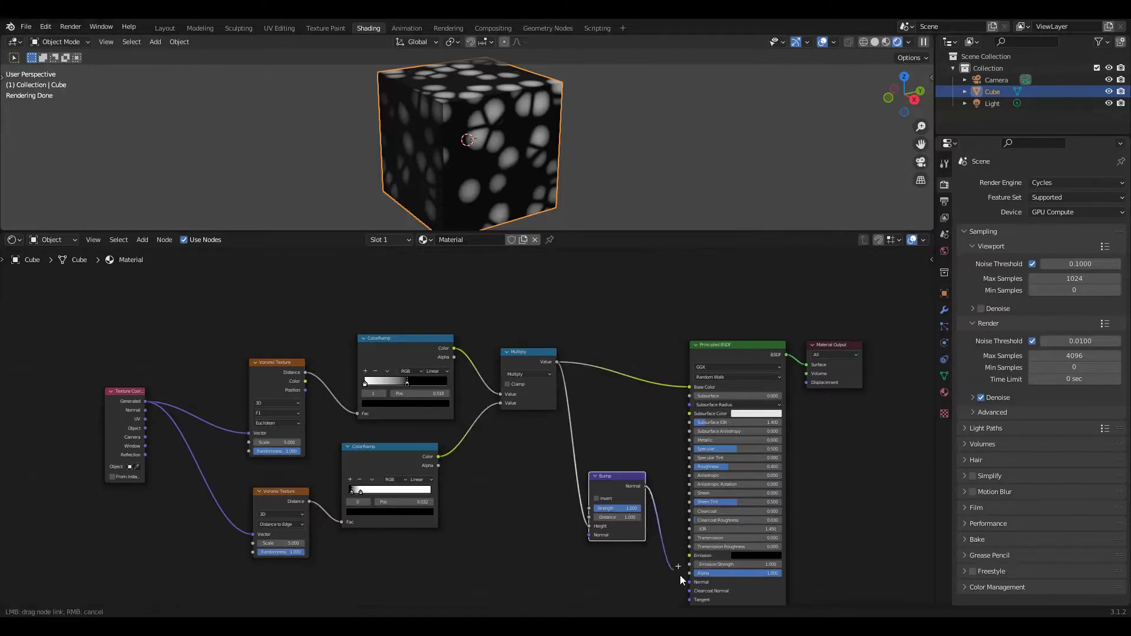
pyautogui.moveTo(679, 575); pyautogui.dragTo(689, 582)
pyautogui.moveTo(690, 387); pyautogui.dragTo(649, 372)
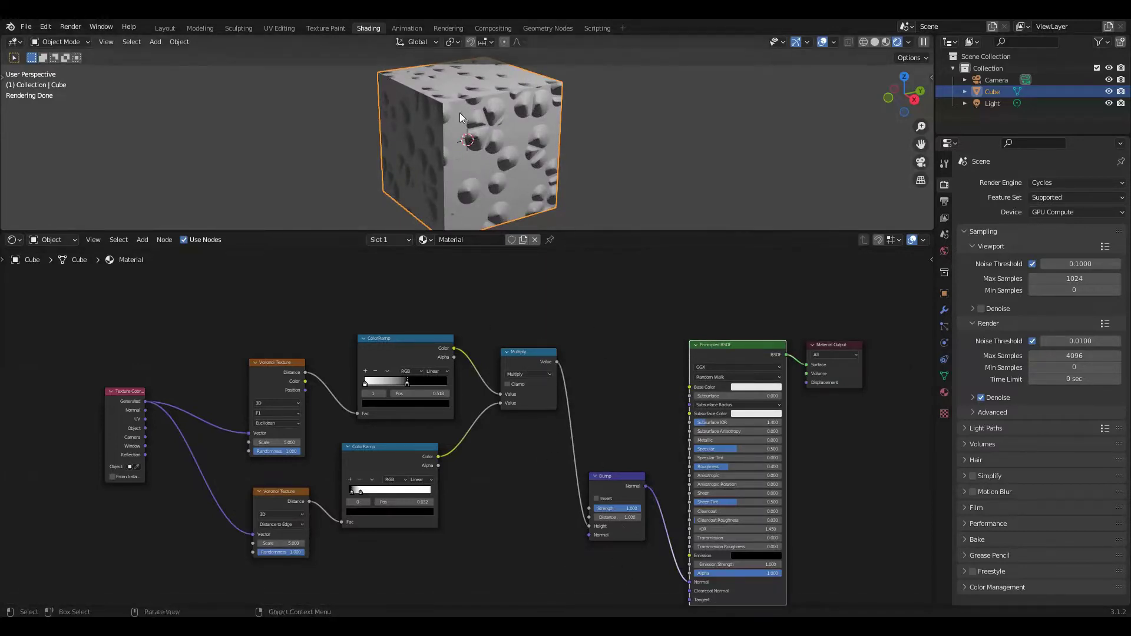
pyautogui.moveTo(460, 112)
pyautogui.mouseDown(button='middle')
pyautogui.moveTo(531, 133)
pyautogui.moveTo(530, 111)
pyautogui.moveTo(458, 106)
pyautogui.mouseUp(button='middle')
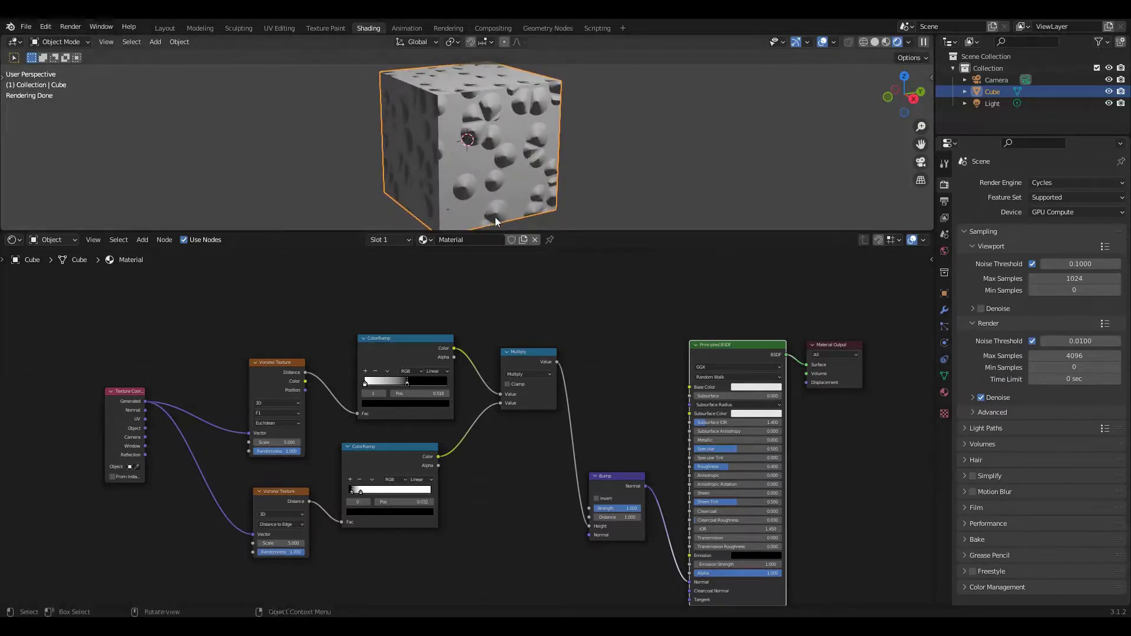
pyautogui.moveTo(490, 170)
pyautogui.mouseDown(button='middle')
pyautogui.moveTo(510, 196)
pyautogui.moveTo(483, 160)
pyautogui.mouseUp(button='middle')
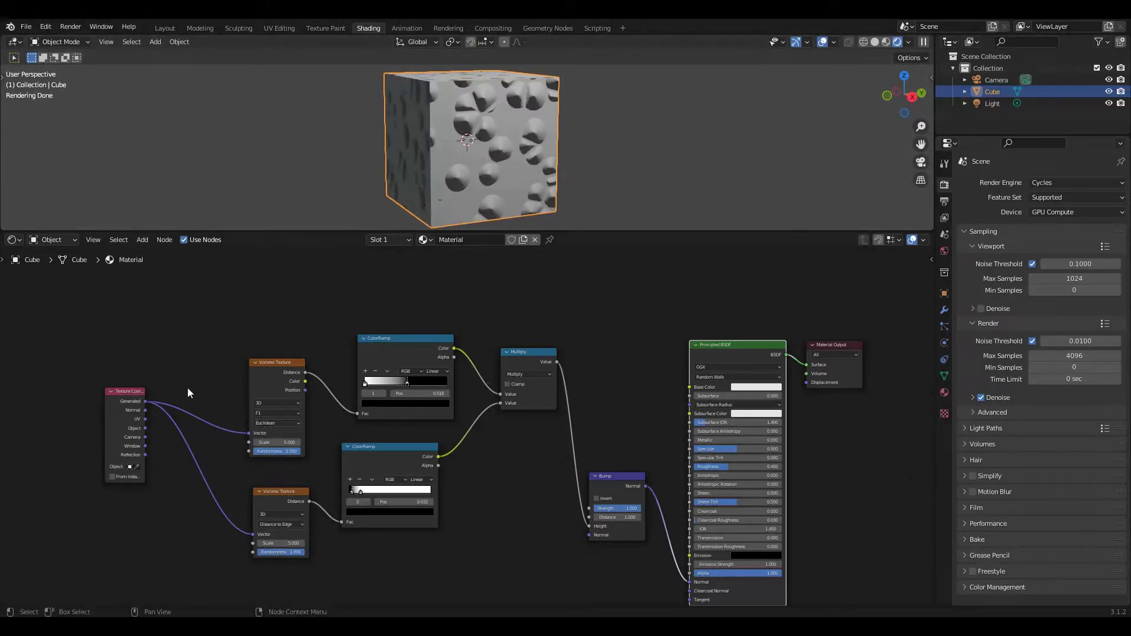
# Add a reroute joining the two Generated links and move the Texture Coordinate node well away from the Voronoi nodes
pyautogui.keyDown('shift'); pyautogui.moveTo(189, 393); pyautogui.dragTo(182, 497, button='right'); pyautogui.keyUp('shift')
pyautogui.moveTo(140, 416); pyautogui.dragTo(62, 430)
pyautogui.moveTo(166, 396); pyautogui.dragTo(353, 377, button='middle')
pyautogui.moveTo(249, 416); pyautogui.dragTo(106, 417)
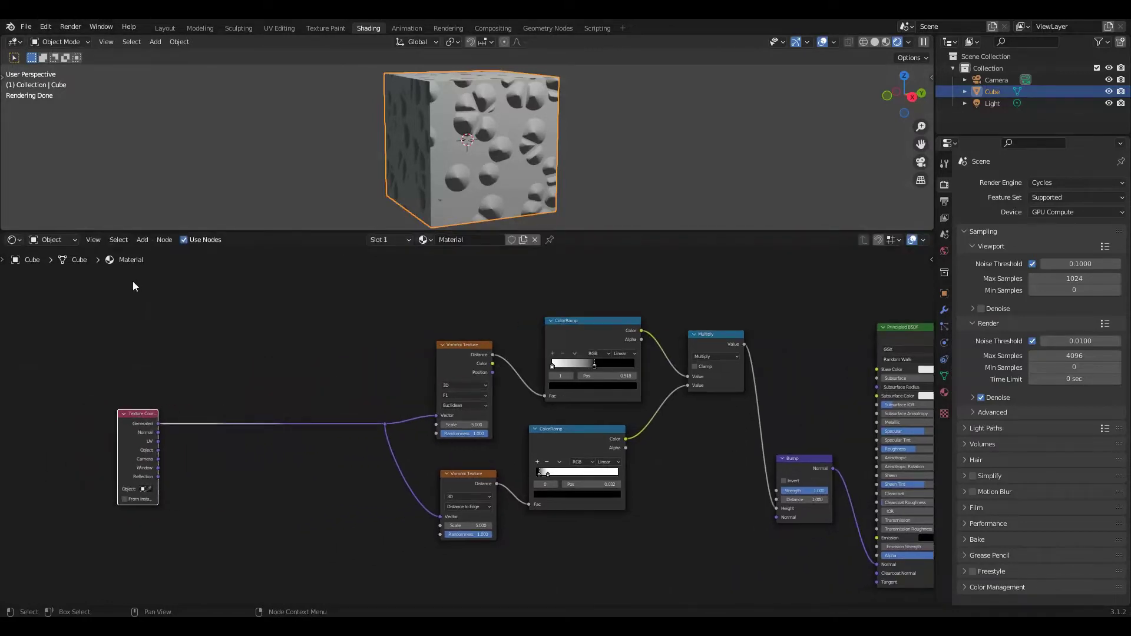
# Add a Noise Texture node beside the Texture Coordinate node and connect Generated to its Vector input
pyautogui.click(143, 239)
pyautogui.moveTo(165, 306)
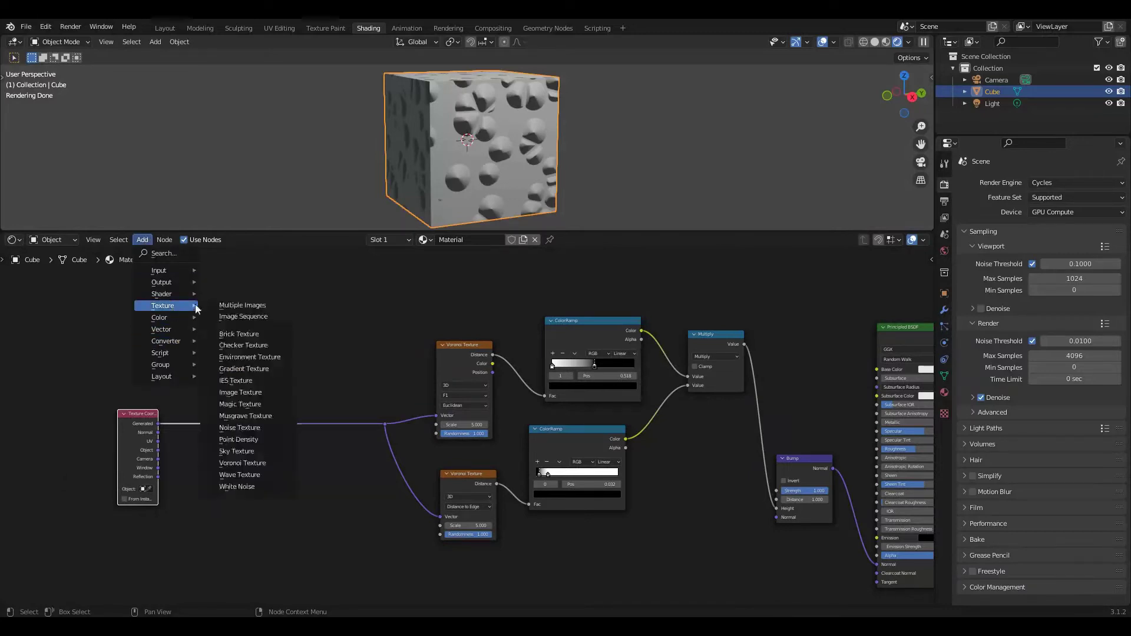
pyautogui.click(256, 434)
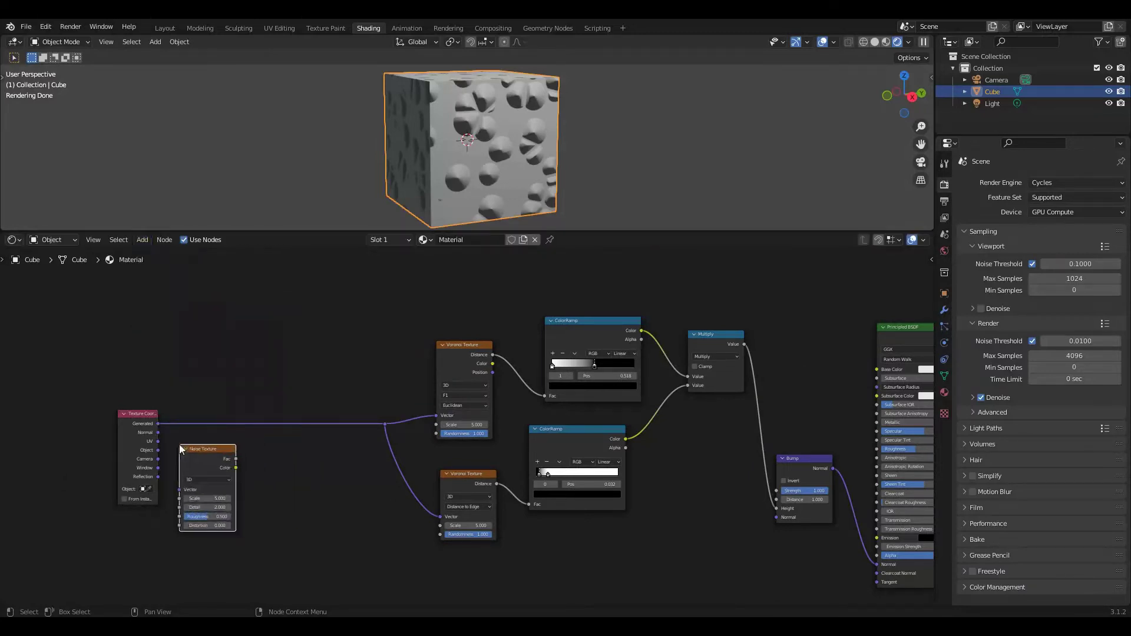
pyautogui.click(179, 444)
pyautogui.moveTo(157, 422); pyautogui.dragTo(238, 466)
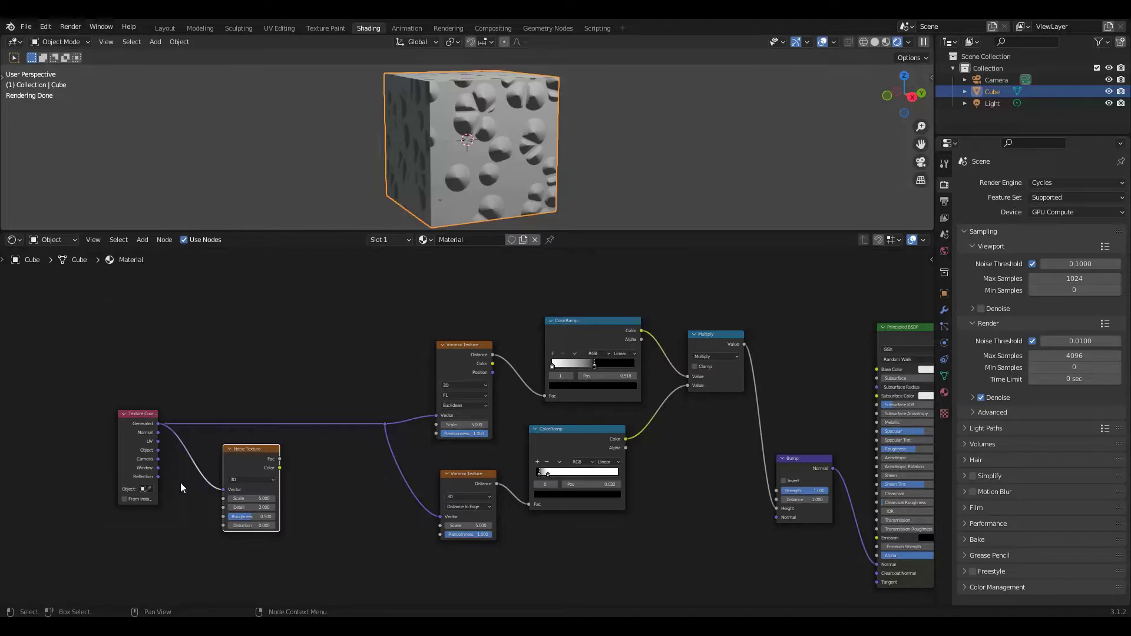
pyautogui.moveTo(279, 459); pyautogui.dragTo(309, 341)
# Add a Vector Math node in Add mode fed by the Noise Texture's Color, with its second vector set to -0.5 on all axes
pyautogui.click(142, 239)
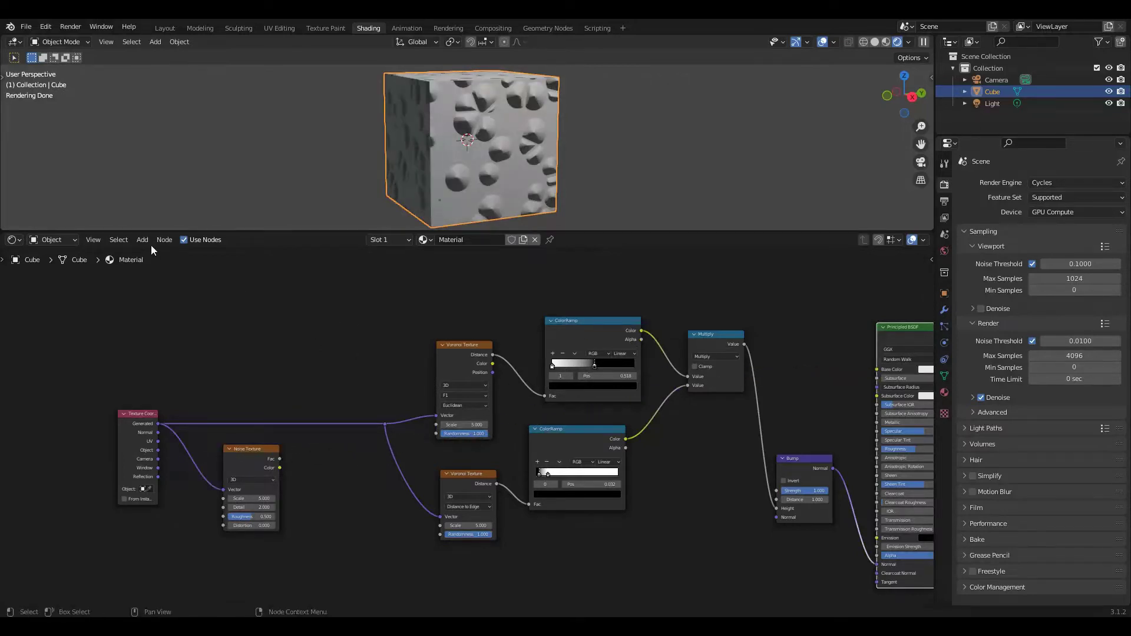
pyautogui.moveTo(175, 338)
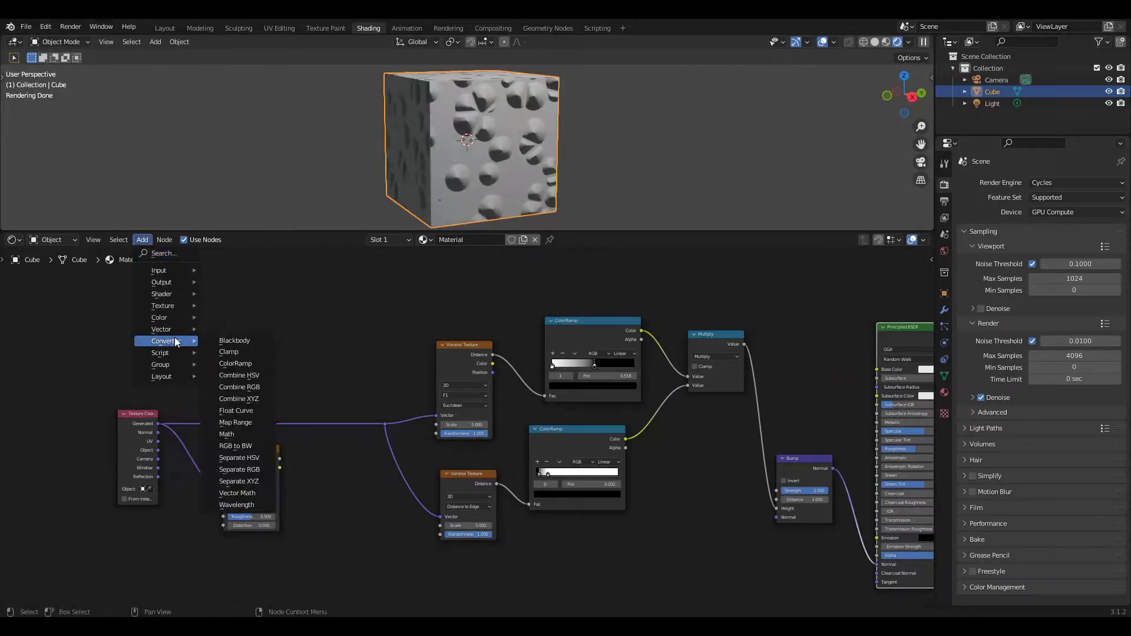
pyautogui.click(227, 493)
pyautogui.click(309, 446)
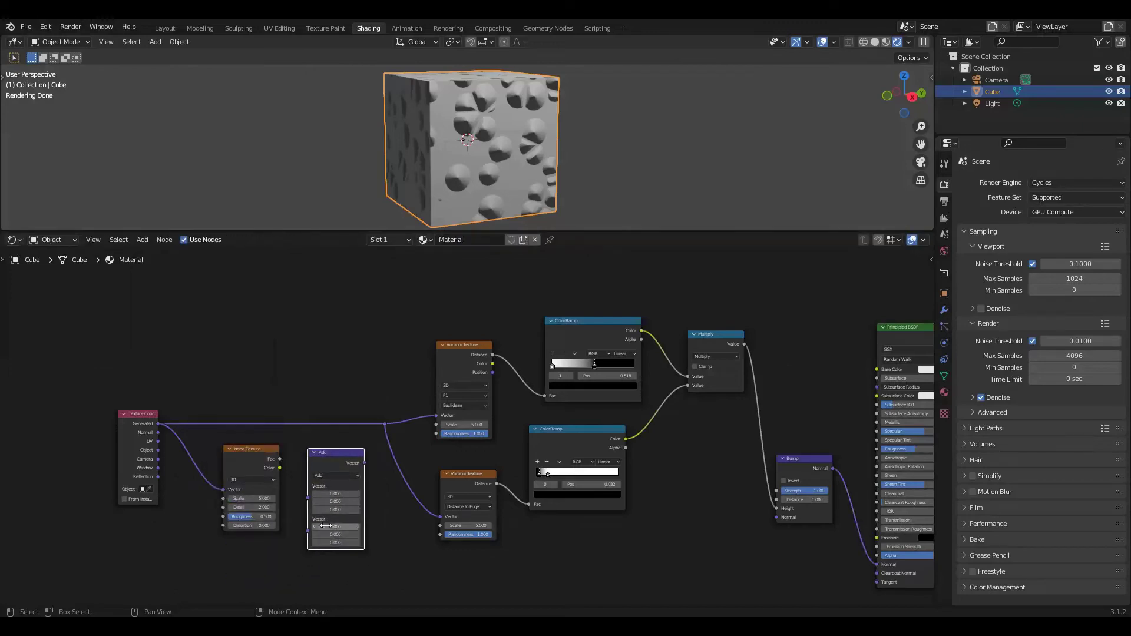
pyautogui.moveTo(325, 526); pyautogui.dragTo(326, 543)
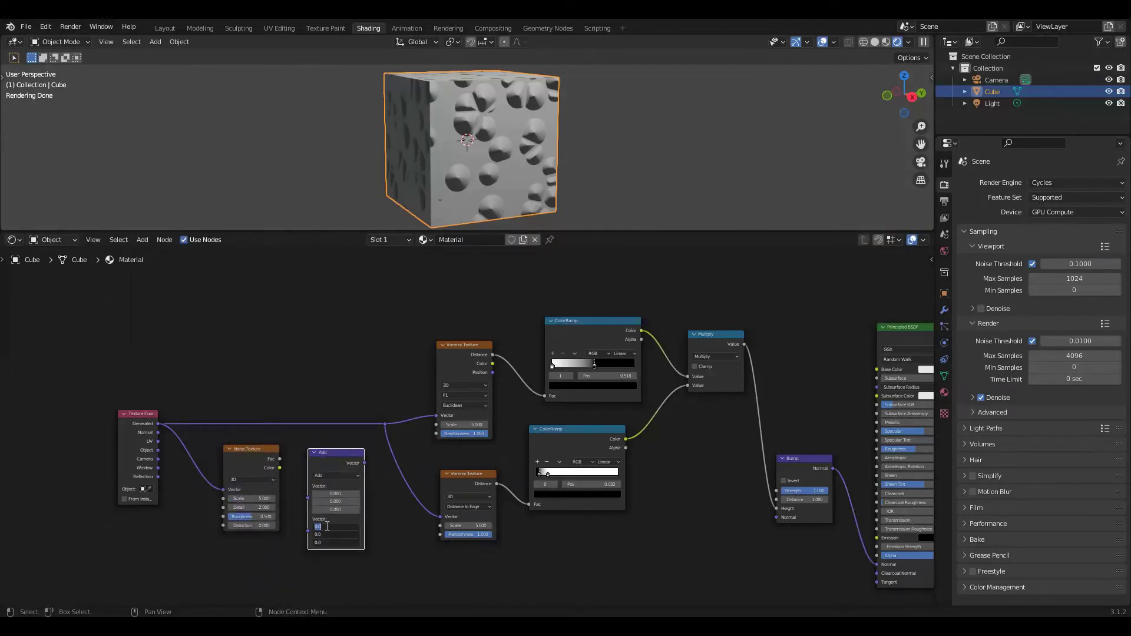
pyautogui.write('-')
pyautogui.write('.5')
pyautogui.press('Return')
pyautogui.moveTo(260, 466); pyautogui.dragTo(301, 472)
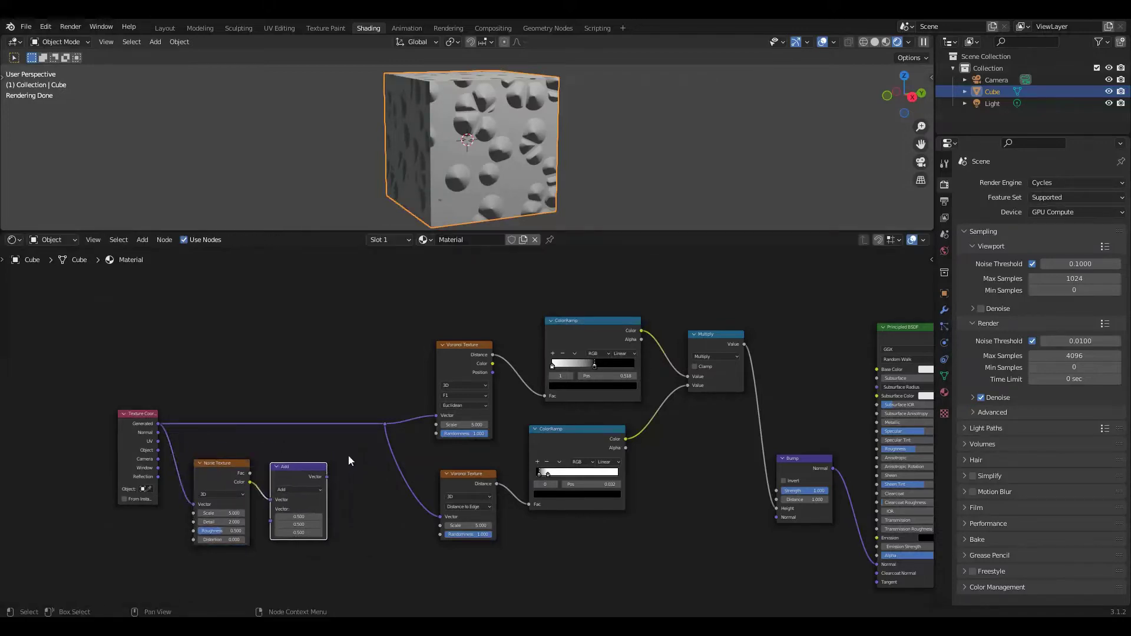
# Insert a MixRGB node between Generated and the reroute, connect the Vector Math output to Color2, and space out the nodes feeding it
pyautogui.click(143, 240)
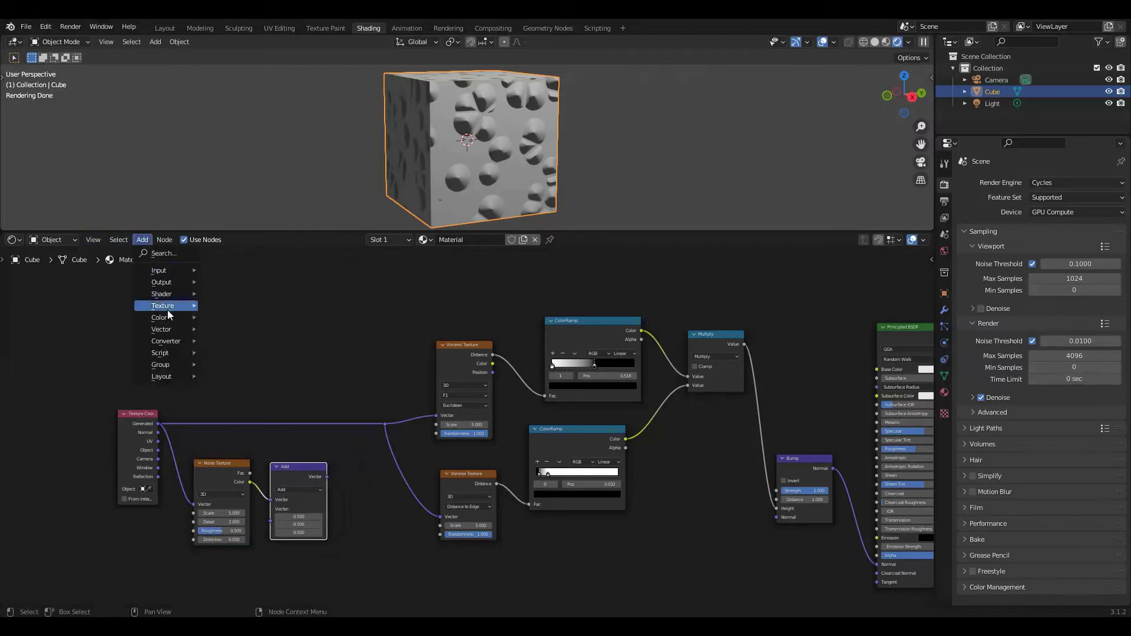
pyautogui.moveTo(178, 317)
pyautogui.click(242, 378)
pyautogui.click(291, 424)
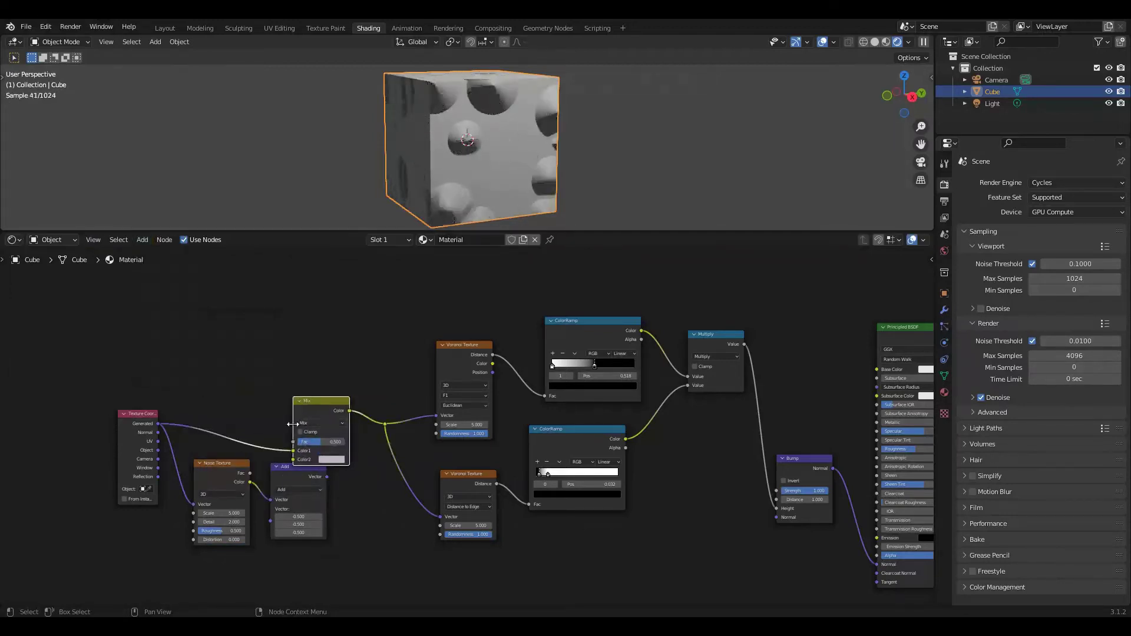
pyautogui.moveTo(106, 396); pyautogui.dragTo(217, 534)
pyautogui.moveTo(224, 475); pyautogui.dragTo(173, 477)
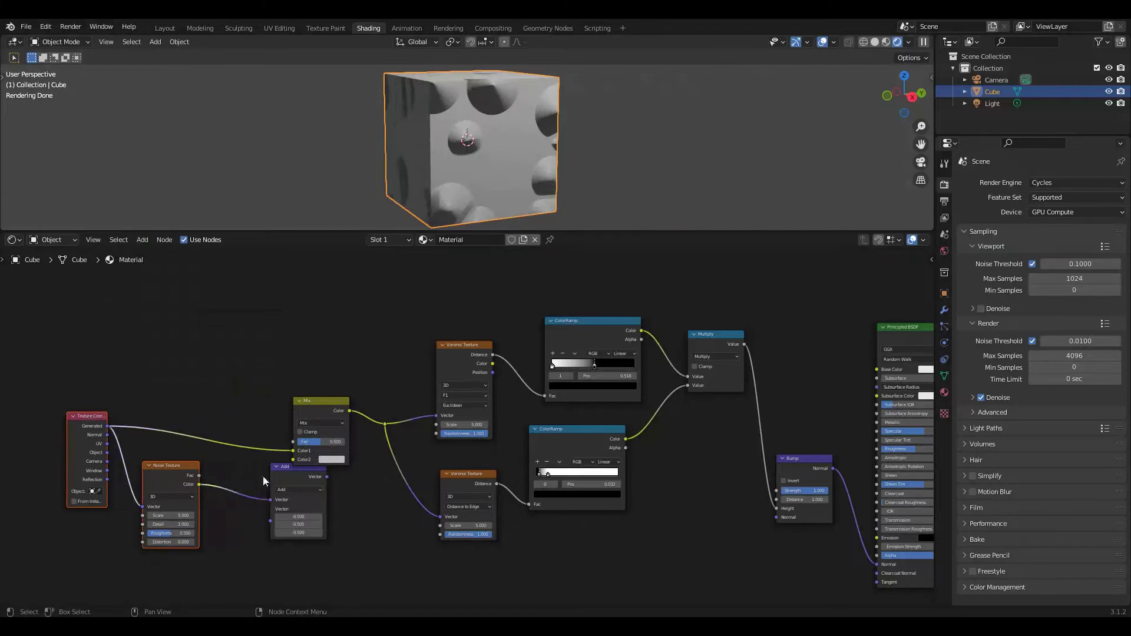
pyautogui.moveTo(273, 471); pyautogui.dragTo(292, 459)
# Set the MixRGB node's blending mode to Add and its factor to about 0.167, and inspect the distortion on the cube
pyautogui.click(314, 423)
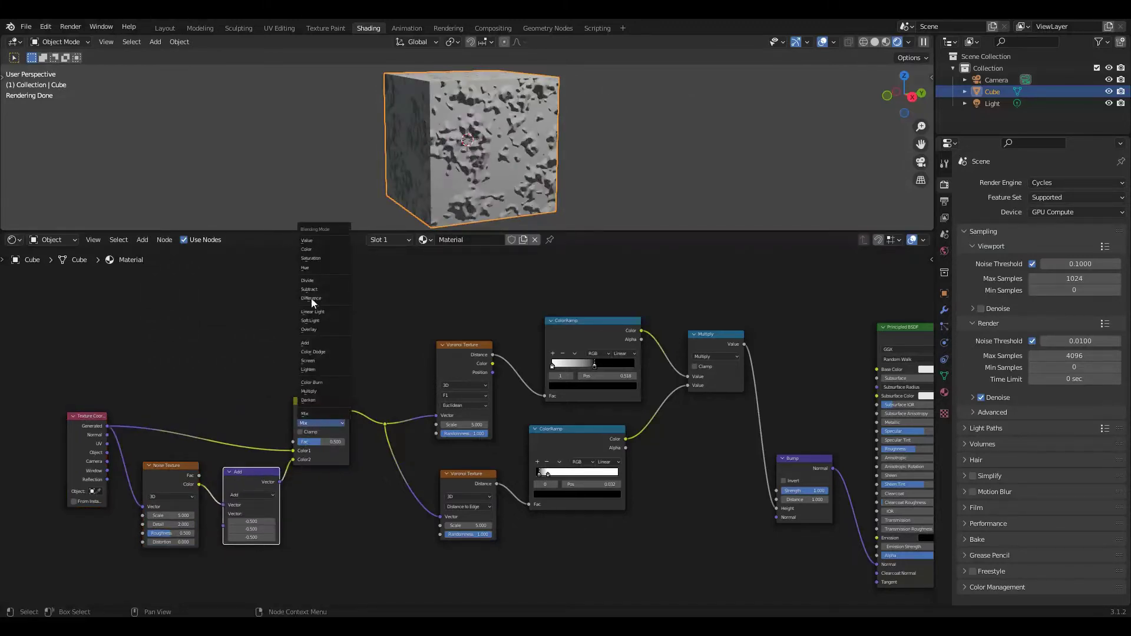
pyautogui.click(305, 342)
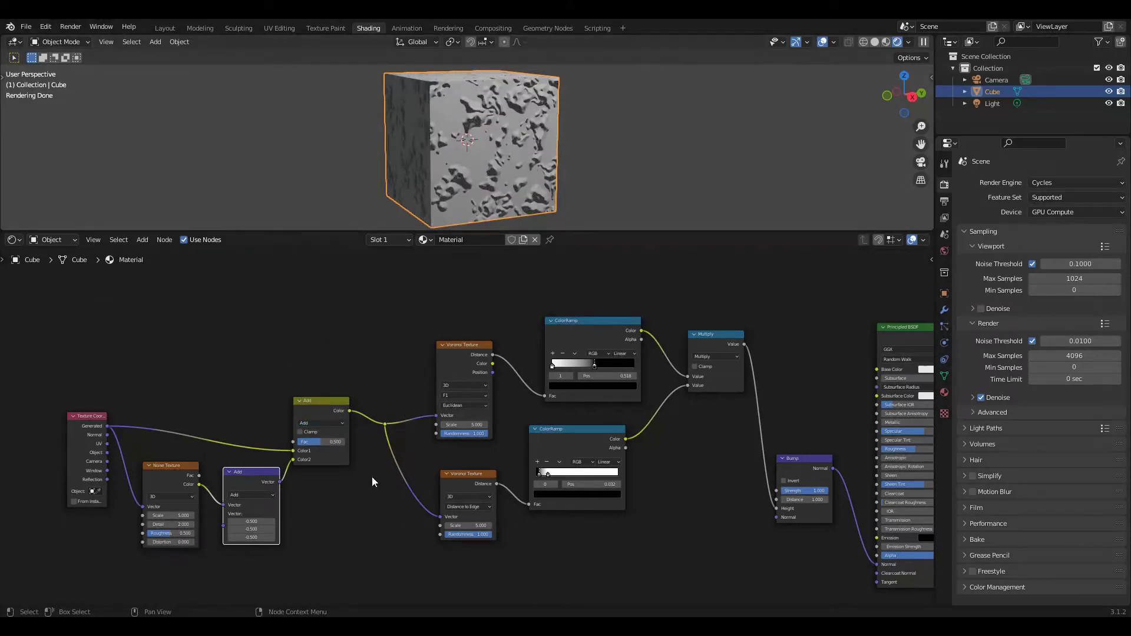
pyautogui.moveTo(323, 443); pyautogui.dragTo(304, 443)
pyautogui.moveTo(502, 141); pyautogui.dragTo(500, 141, button='middle')
pyautogui.scroll(6, 498, 158)
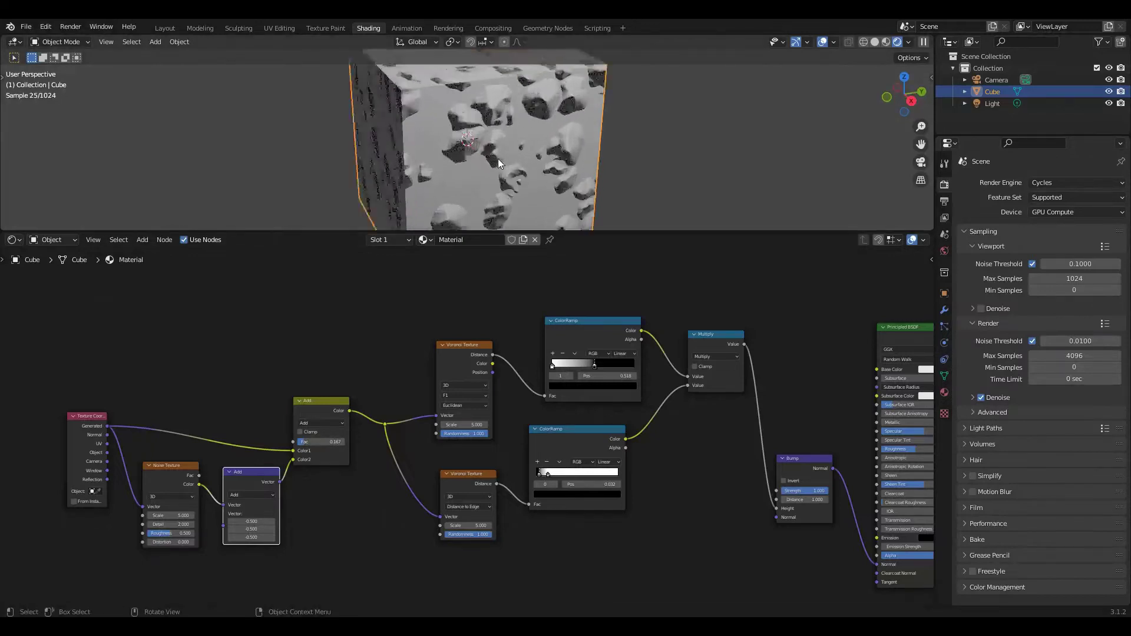
pyautogui.moveTo(494, 162); pyautogui.dragTo(495, 157, button='middle')
# Set the Noise Texture's Scale to 5.6, Detail to 3.8 and Roughness to 0.542
pyautogui.moveTo(158, 412); pyautogui.dragTo(313, 369, button='middle')
pyautogui.scroll(3, 347, 412)
pyautogui.moveTo(292, 450)
pyautogui.mouseDown()
pyautogui.moveTo(312, 449)
pyautogui.moveTo(293, 450)
pyautogui.mouseUp()
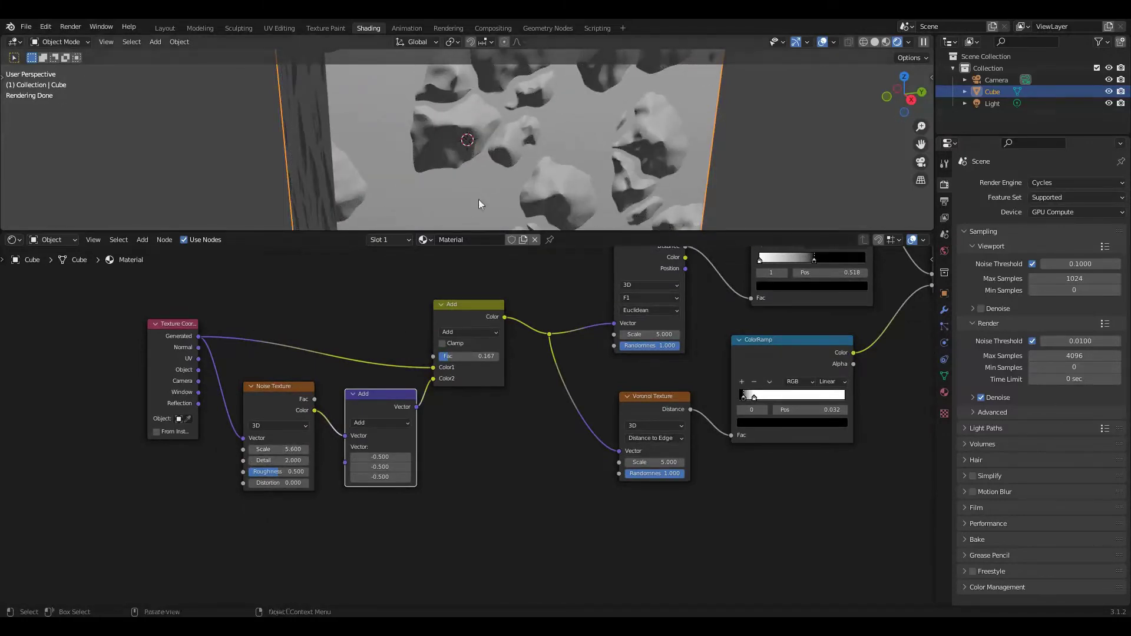
pyautogui.moveTo(479, 199); pyautogui.dragTo(491, 169, button='middle')
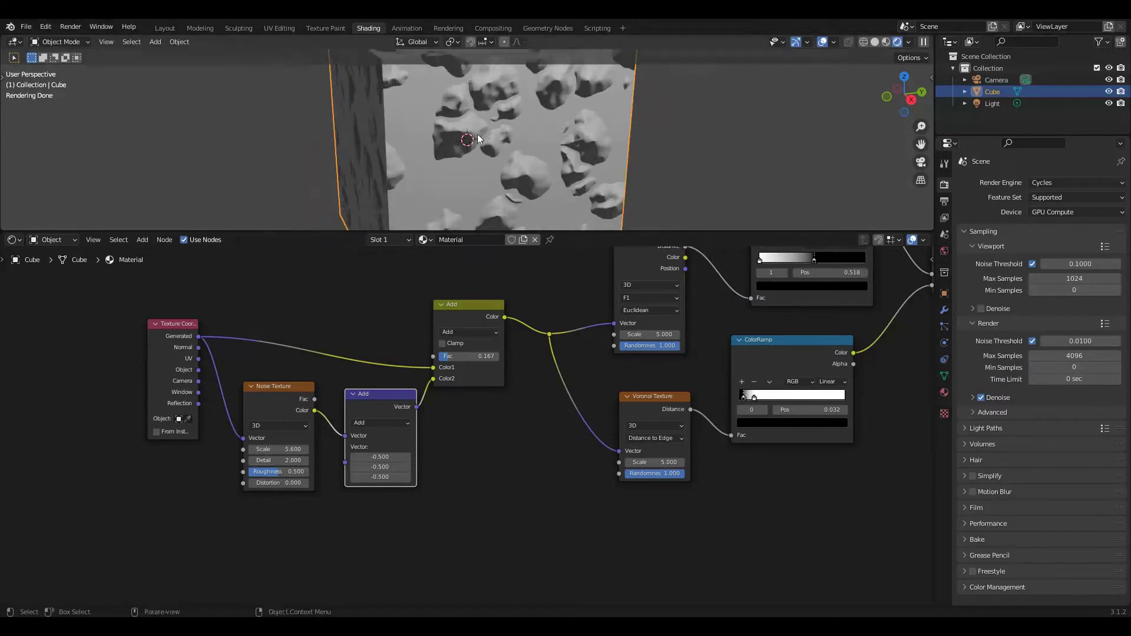
pyautogui.click(285, 460)
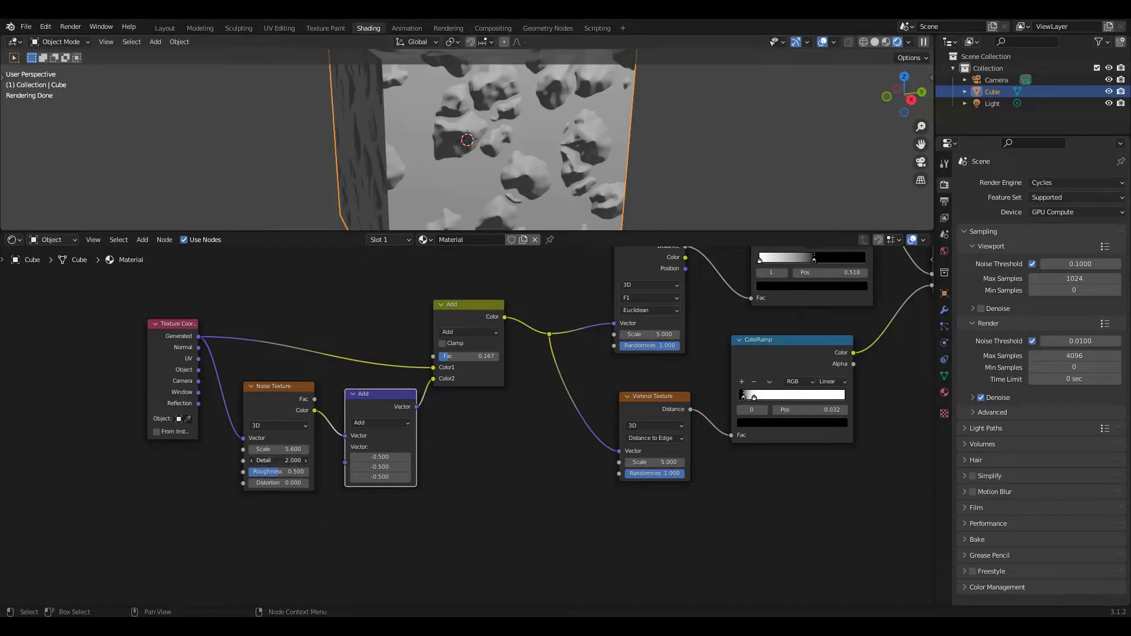
pyautogui.write('3.8')
pyautogui.press('Return')
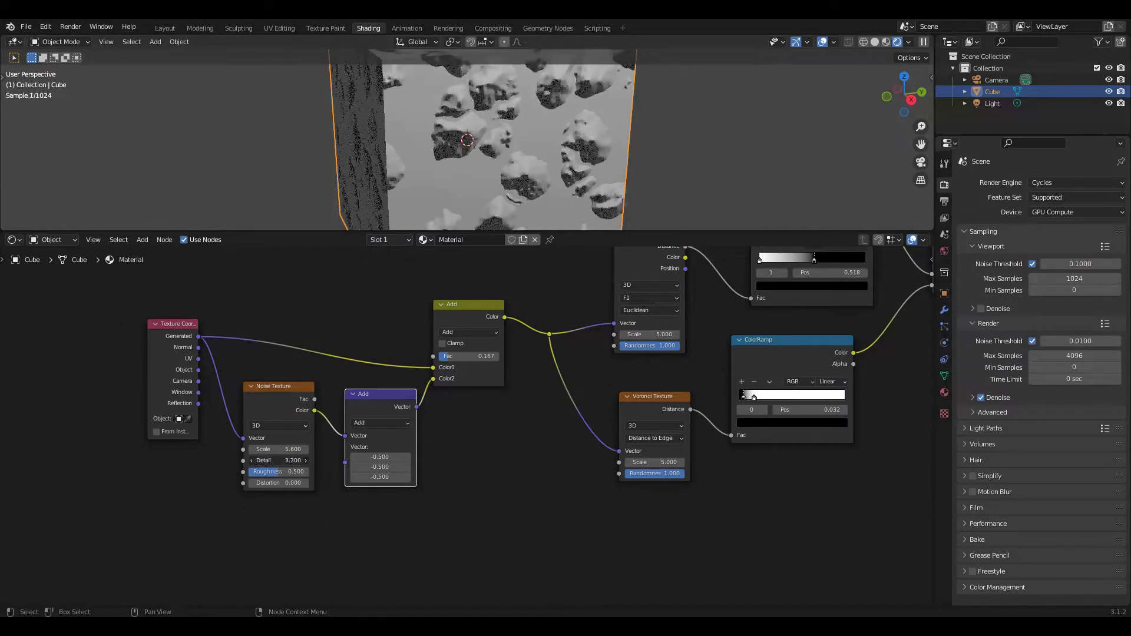
pyautogui.moveTo(272, 472); pyautogui.dragTo(283, 476)
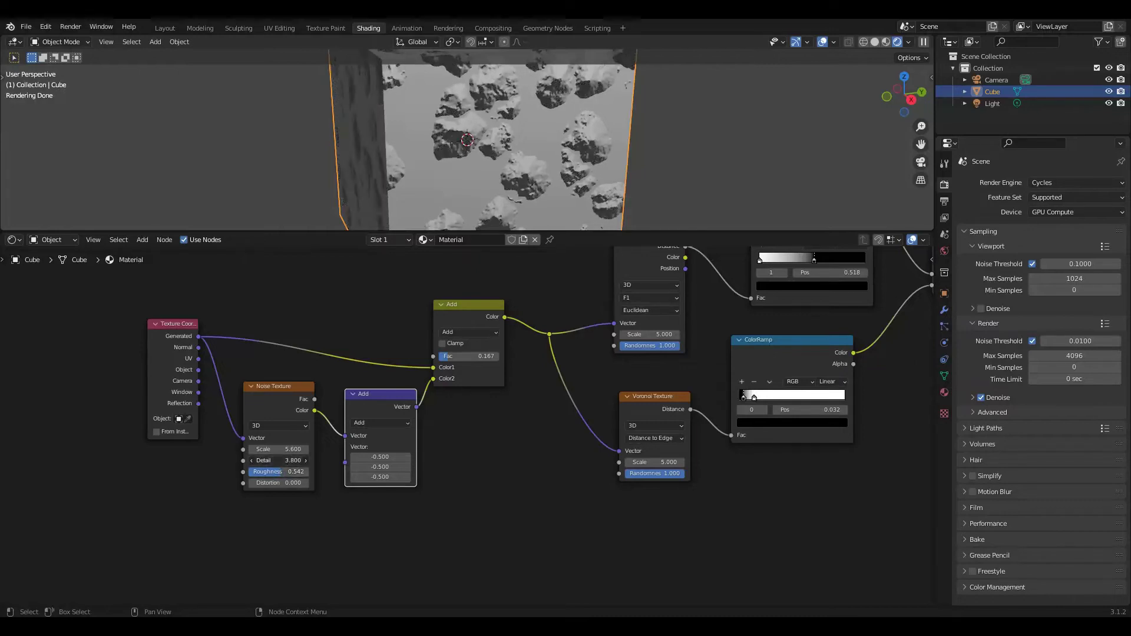
# Inspect the noise distortion of the rocks on the cube from a distance and close up
pyautogui.click(277, 460)
pyautogui.press('Return')
pyautogui.scroll(-4, 535, 164)
pyautogui.scroll(2, 535, 163)
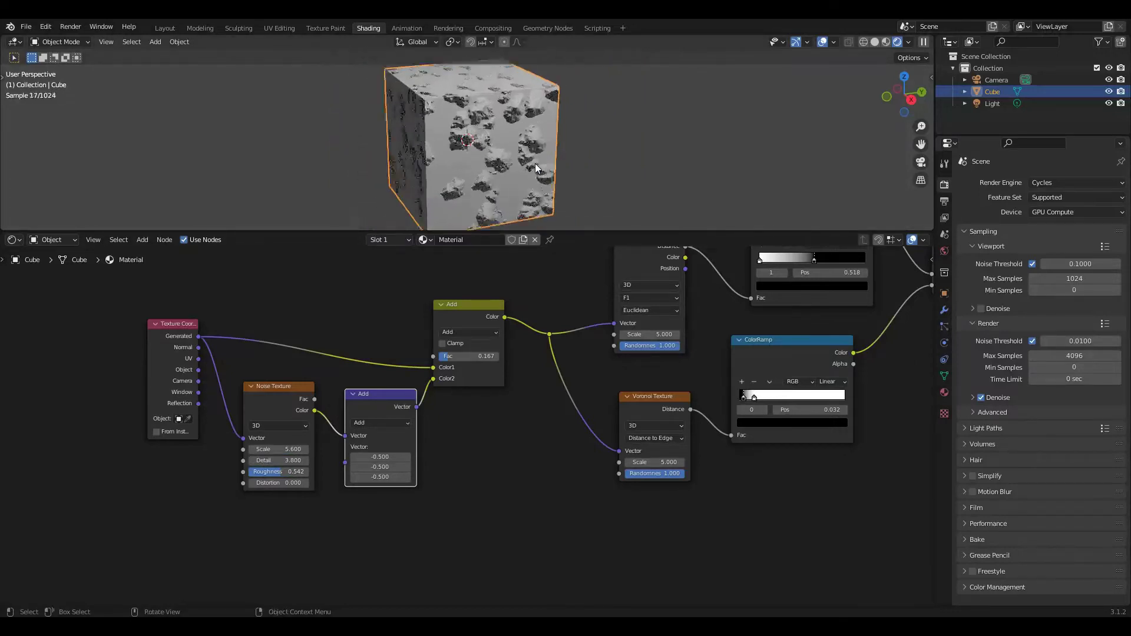
pyautogui.scroll(2, 535, 164)
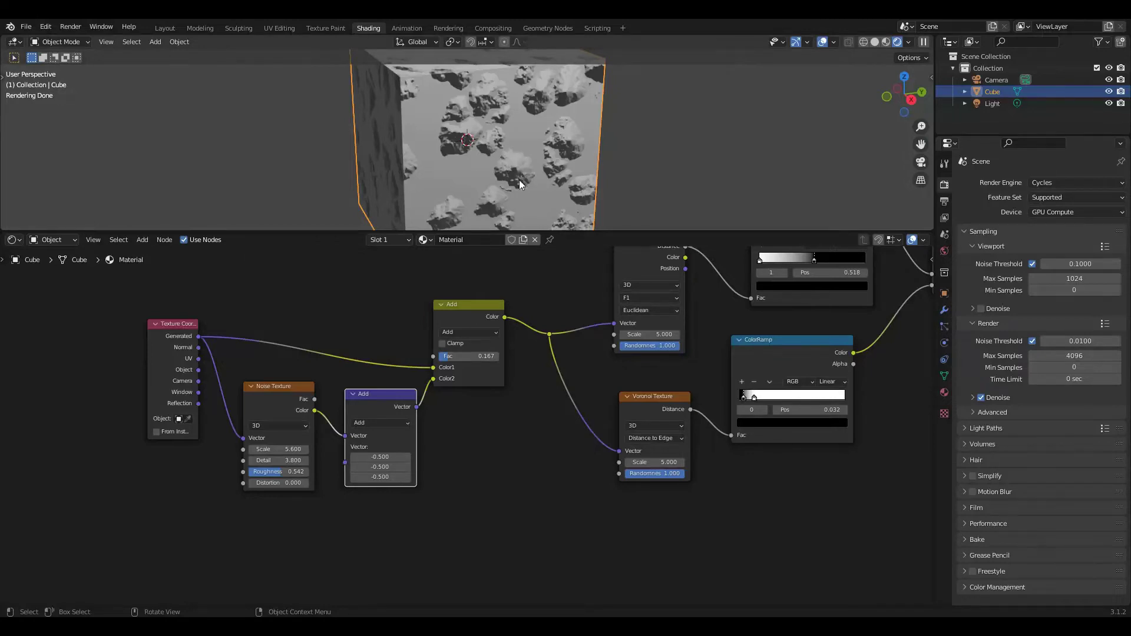
# Move the Principled BSDF, Material Output and Bump nodes farther along to make room after the Multiply node
pyautogui.scroll(-8, 493, 430)
pyautogui.moveTo(734, 415); pyautogui.dragTo(547, 396, button='middle')
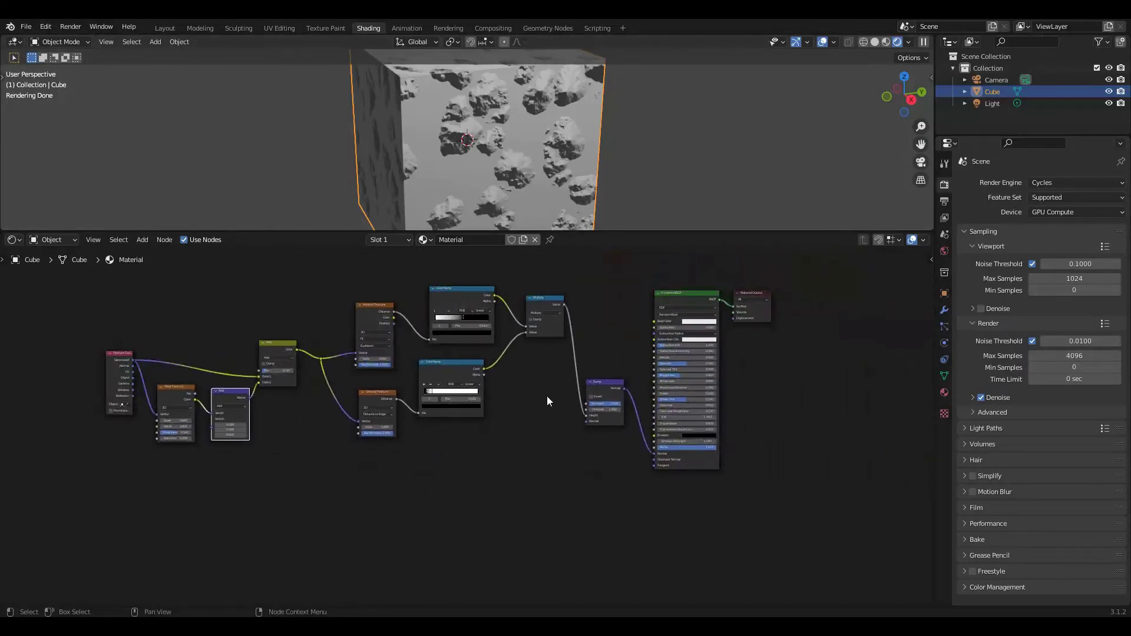
pyautogui.moveTo(692, 277); pyautogui.dragTo(788, 358)
pyautogui.moveTo(697, 299); pyautogui.dragTo(786, 288)
pyautogui.moveTo(609, 380); pyautogui.dragTo(659, 384)
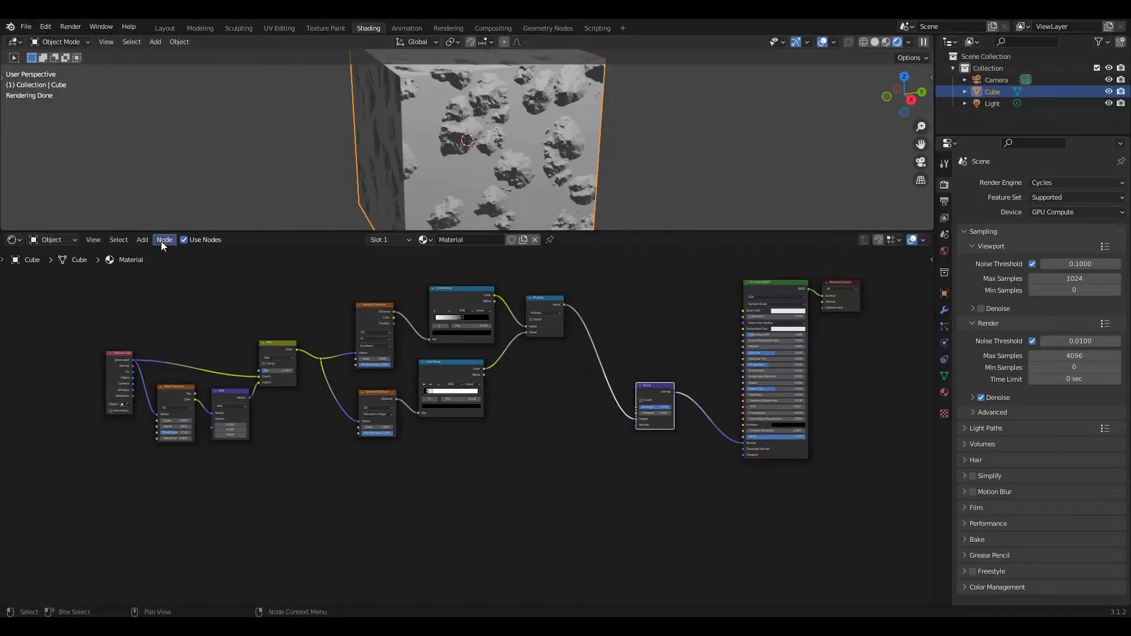
# Insert a Float Curve node on the link between the Multiply and Bump nodes
pyautogui.click(143, 240)
pyautogui.moveTo(171, 340)
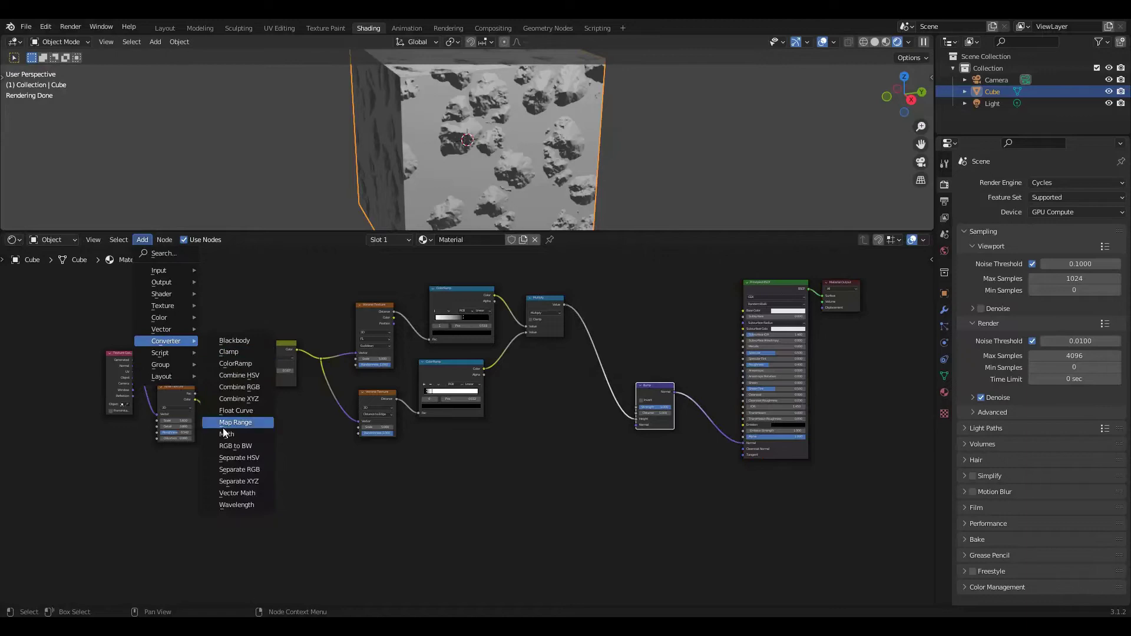
pyautogui.click(254, 413)
pyautogui.click(584, 370)
pyautogui.scroll(3, 583, 370)
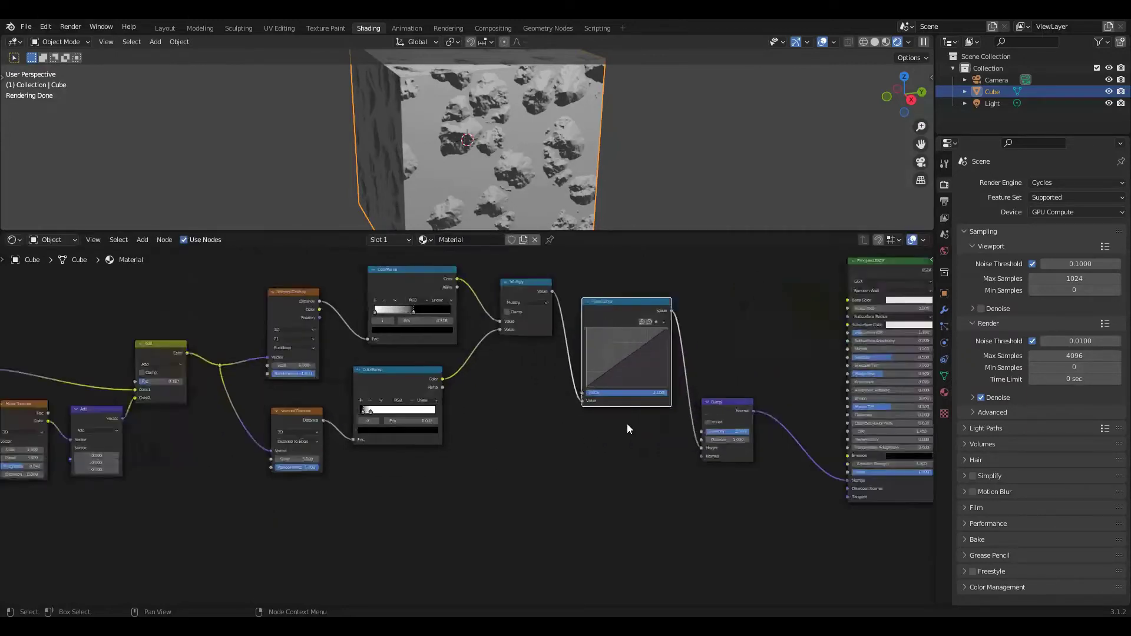
# Bow the Float Curve upward with a point at about 0.24, 0.78 and inspect the rounded rocks on the cube
pyautogui.moveTo(539, 433); pyautogui.dragTo(521, 409)
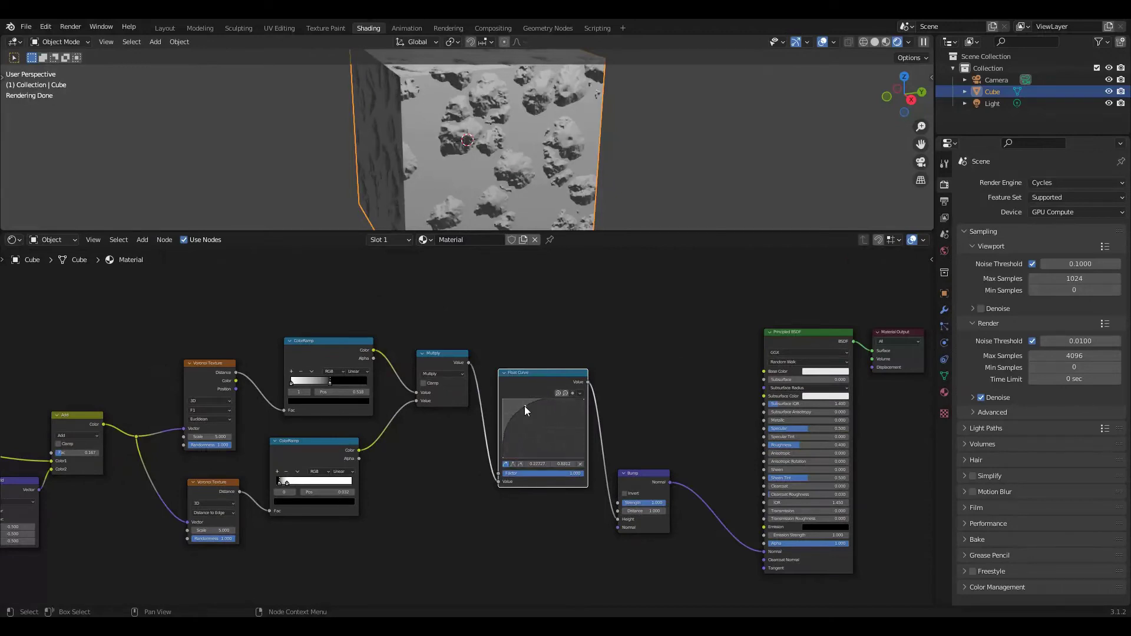
pyautogui.moveTo(518, 123); pyautogui.dragTo(518, 126, button='middle')
pyautogui.moveTo(525, 406); pyautogui.dragTo(523, 412)
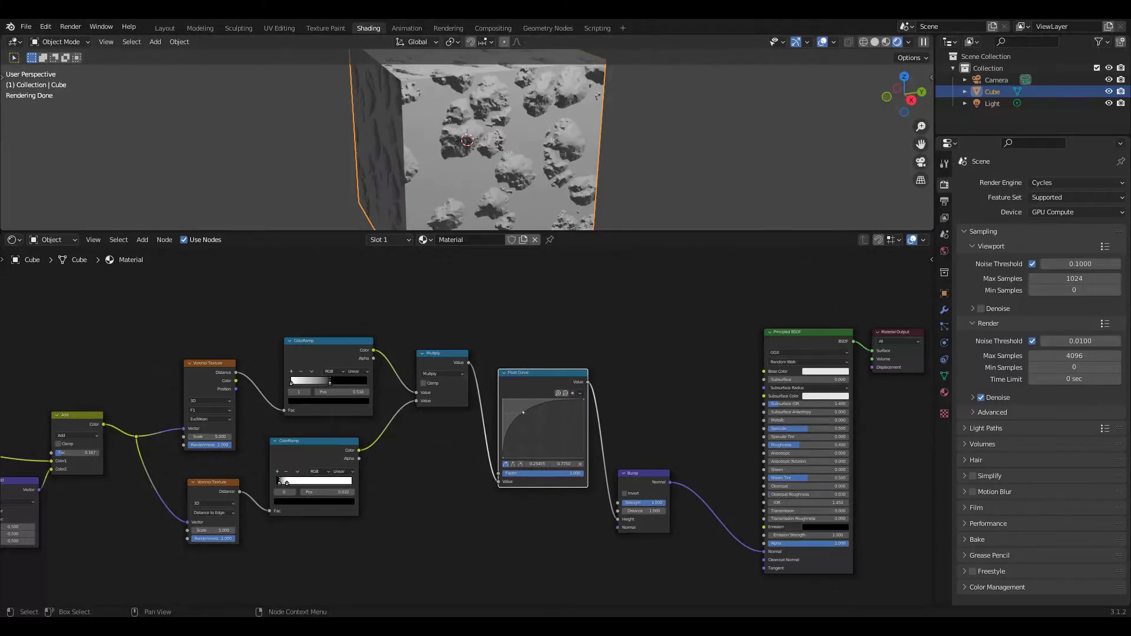
pyautogui.moveTo(524, 412); pyautogui.dragTo(522, 412)
pyautogui.scroll(-5, 515, 132)
pyautogui.moveTo(515, 132); pyautogui.dragTo(531, 149, button='middle')
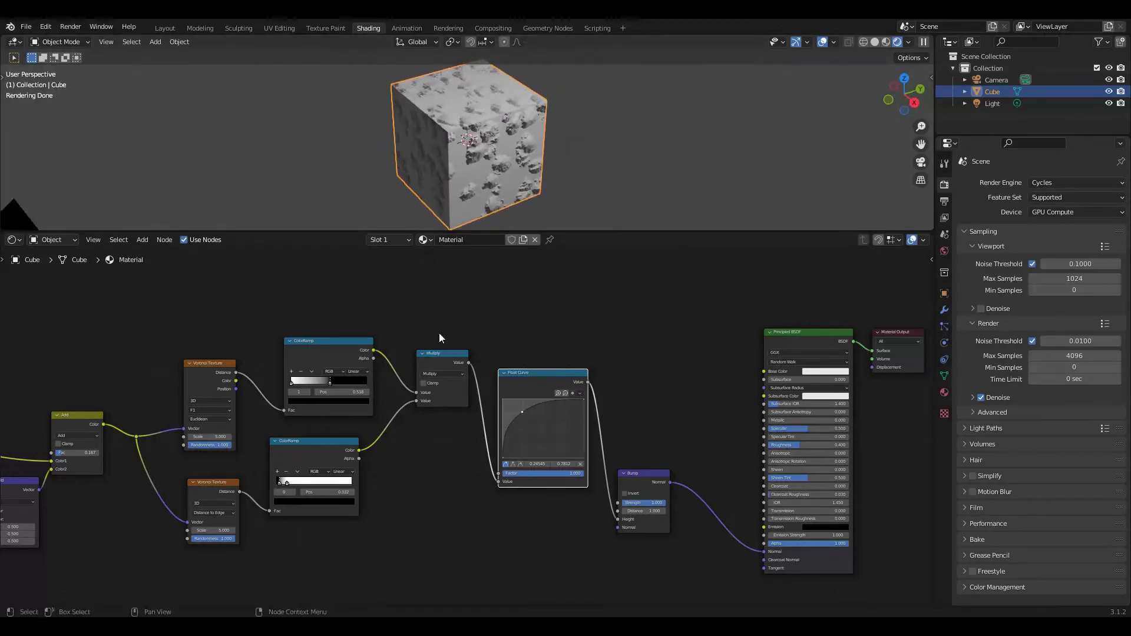
pyautogui.moveTo(448, 141); pyautogui.dragTo(478, 165, button='middle')
# Connect the F1 Voronoi Texture's Color output to the Principled BSDF's Base Color
pyautogui.click(427, 458)
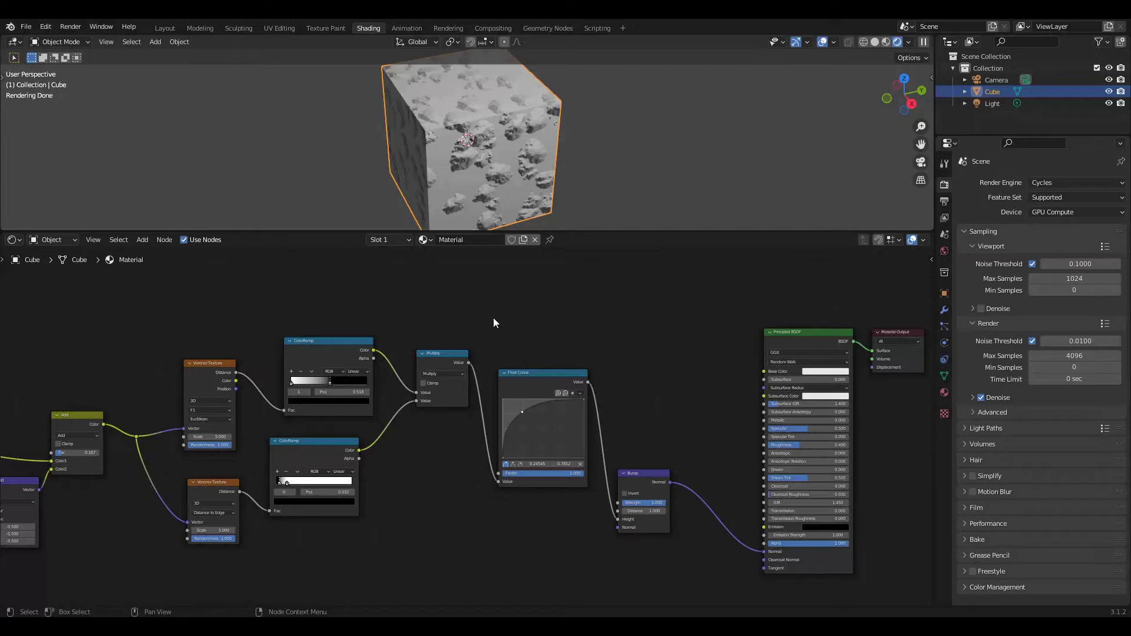
pyautogui.moveTo(493, 321); pyautogui.dragTo(669, 336, button='middle')
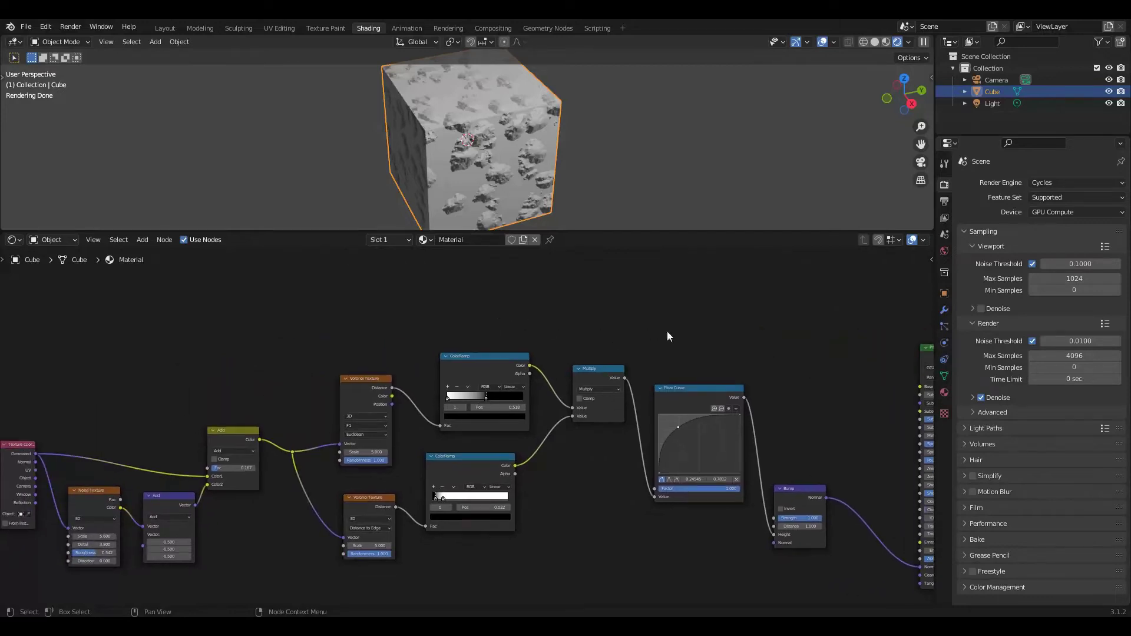
pyautogui.scroll(-1, 526, 336)
pyautogui.moveTo(523, 337); pyautogui.dragTo(478, 325, button='middle')
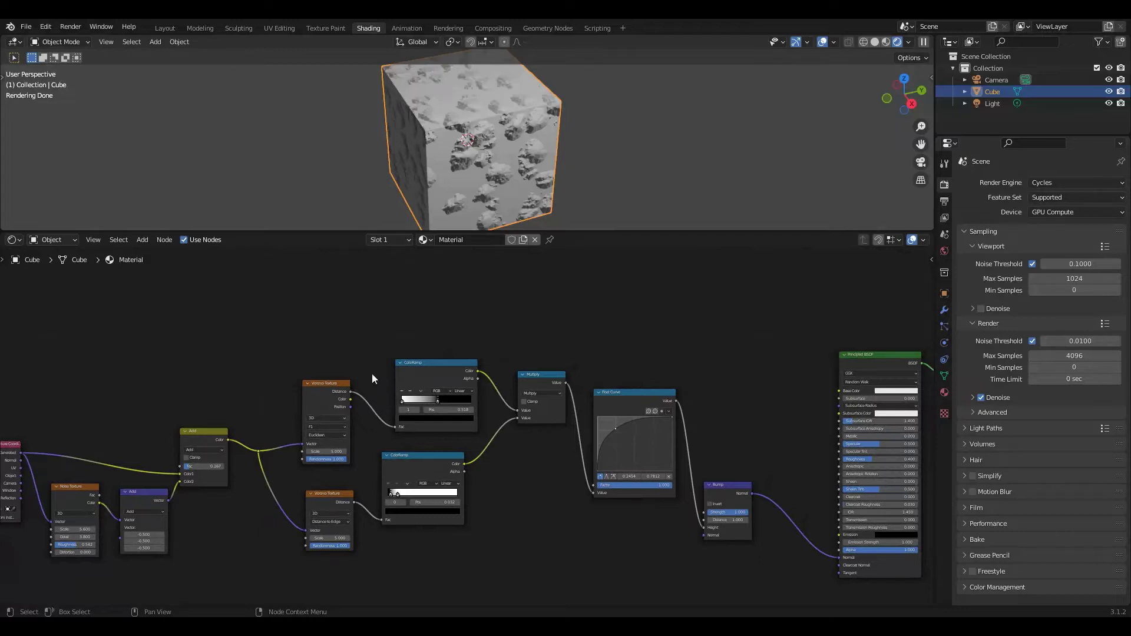
pyautogui.moveTo(397, 333); pyautogui.dragTo(351, 352, button='middle')
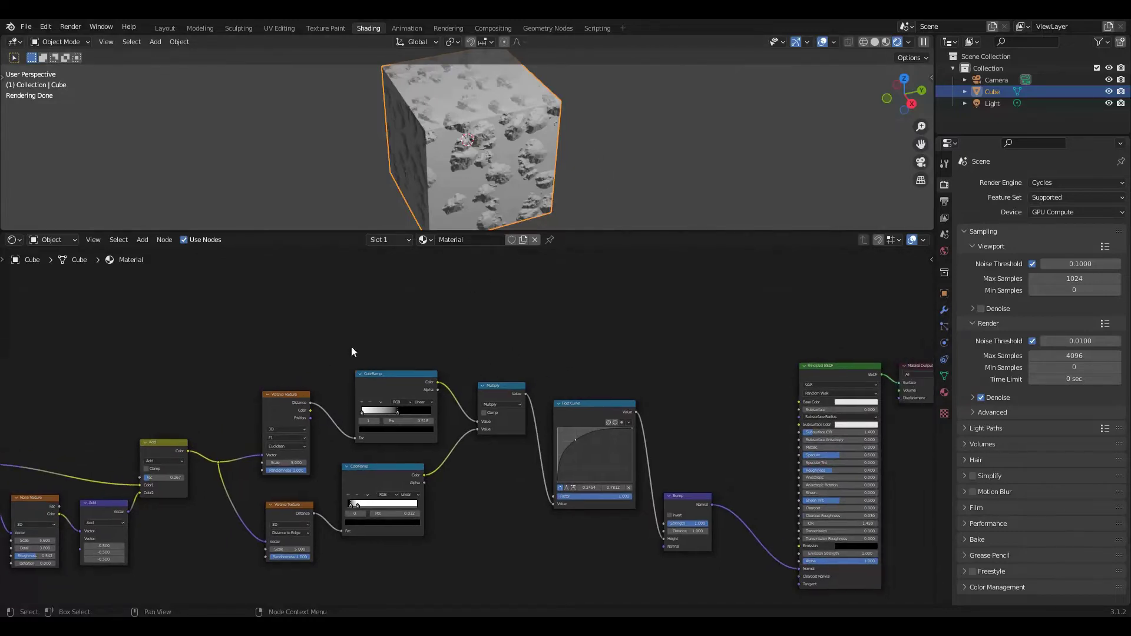
pyautogui.moveTo(310, 410); pyautogui.dragTo(796, 402)
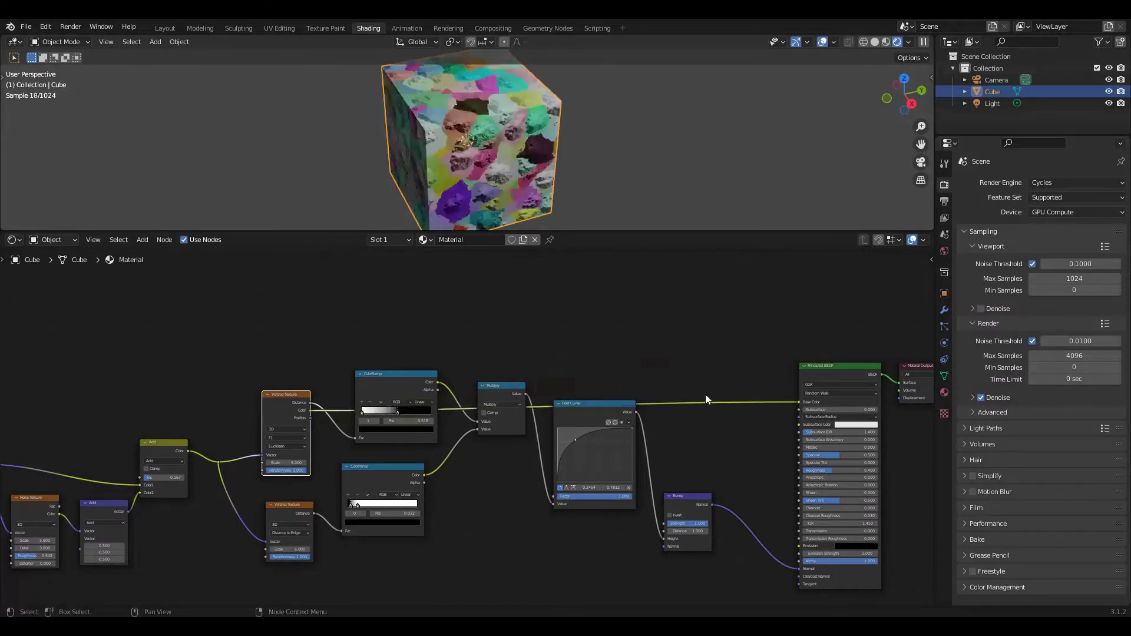
pyautogui.moveTo(532, 149)
pyautogui.mouseDown(button='middle')
pyautogui.moveTo(506, 108)
pyautogui.moveTo(383, 129)
pyautogui.moveTo(498, 147)
pyautogui.moveTo(550, 139)
pyautogui.moveTo(530, 132)
pyautogui.mouseUp(button='middle')
# Insert a ColorRamp between the Voronoi Color output and Base Color, placed above the other two ColorRamps
pyautogui.click(142, 240)
pyautogui.moveTo(190, 345)
pyautogui.click(233, 363)
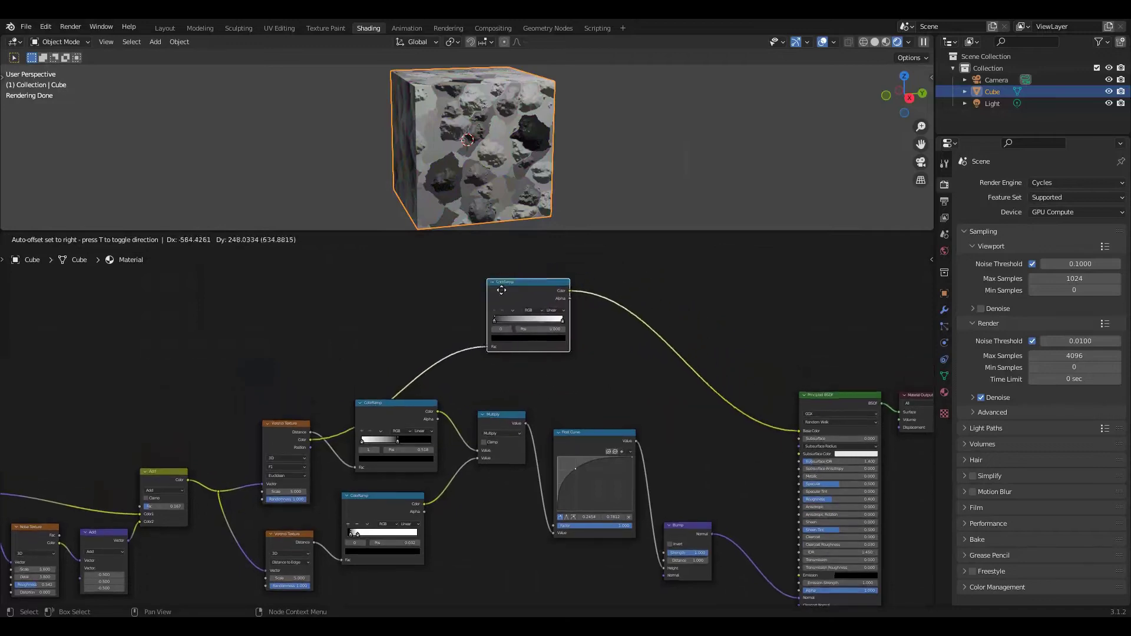
pyautogui.click(435, 295)
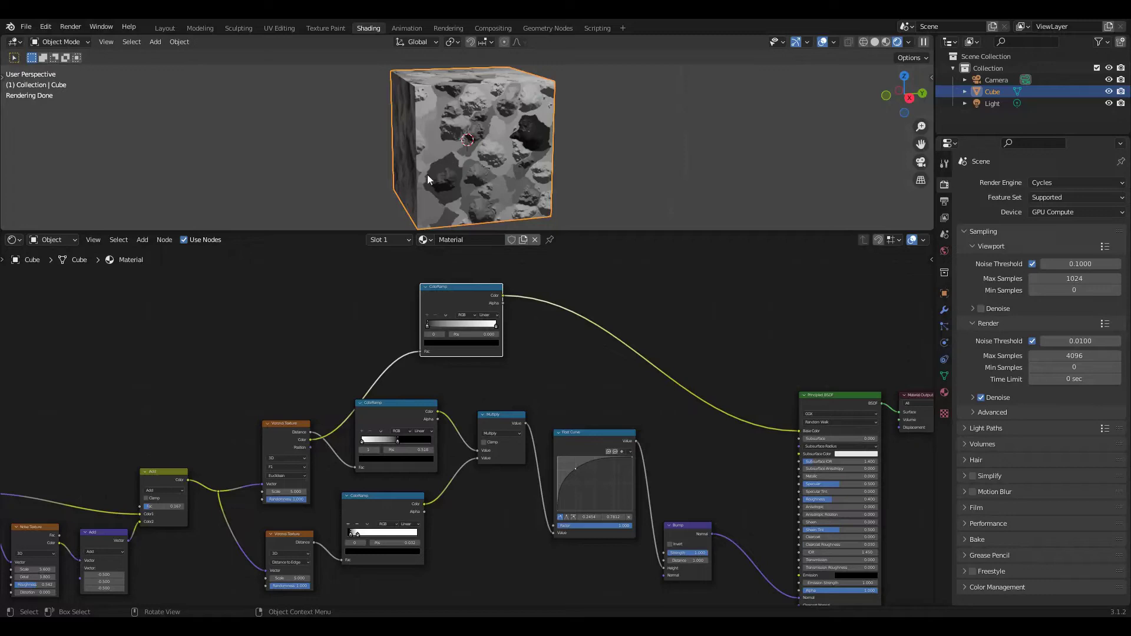
# Add a Math node between the Float Curve and the Principled BSDF and set its operation to Greater Than
pyautogui.click(143, 239)
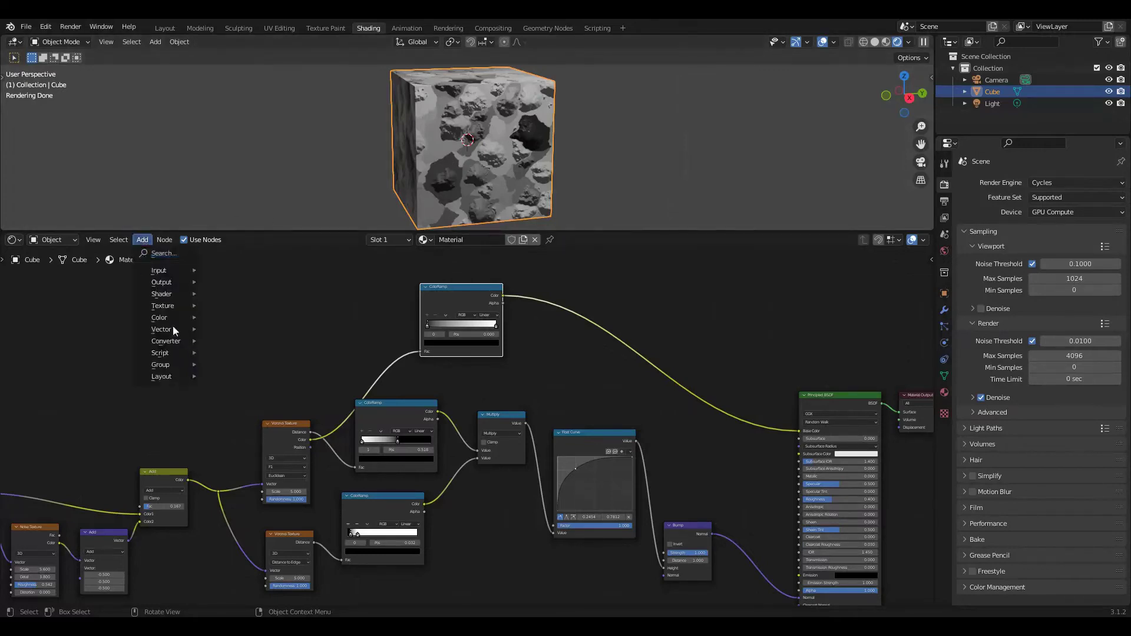
pyautogui.moveTo(184, 345)
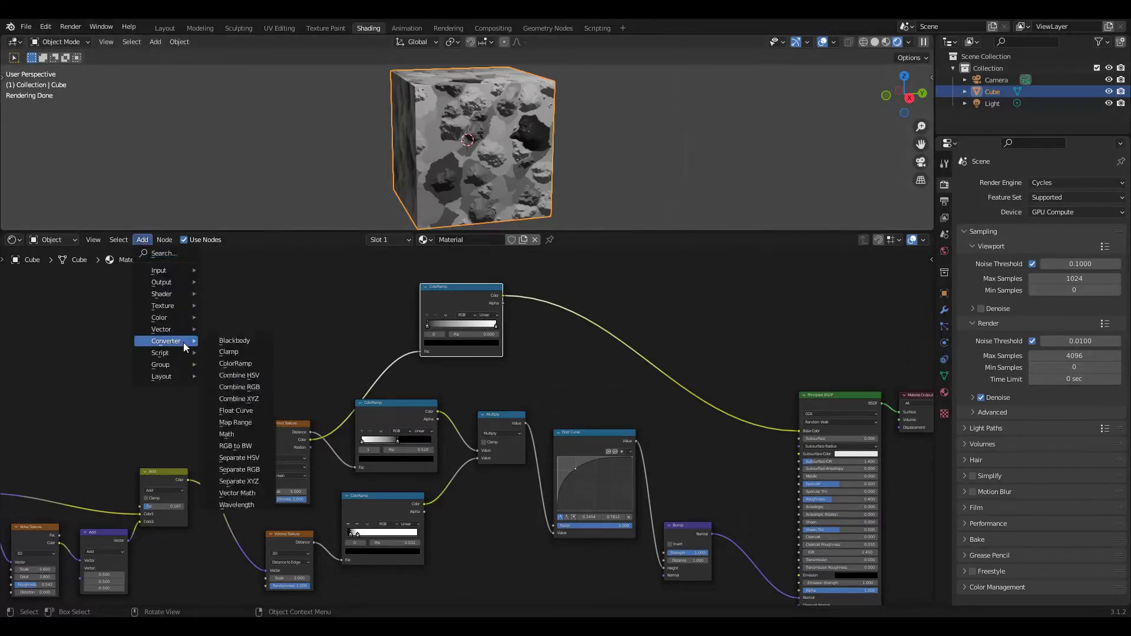
pyautogui.click(243, 434)
pyautogui.click(695, 427)
pyautogui.click(693, 458)
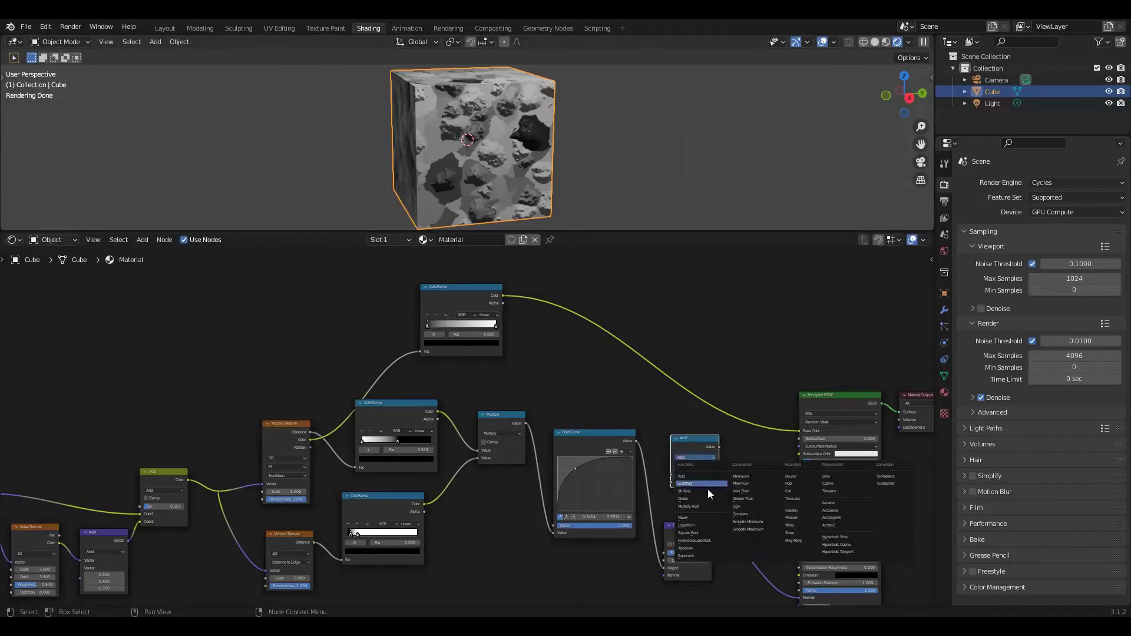
pyautogui.click(754, 500)
# Feed the Float Curve's Value into the Greater Than node, set its Threshold to 0, and move it above the Bump node
pyautogui.moveTo(624, 442); pyautogui.dragTo(684, 479)
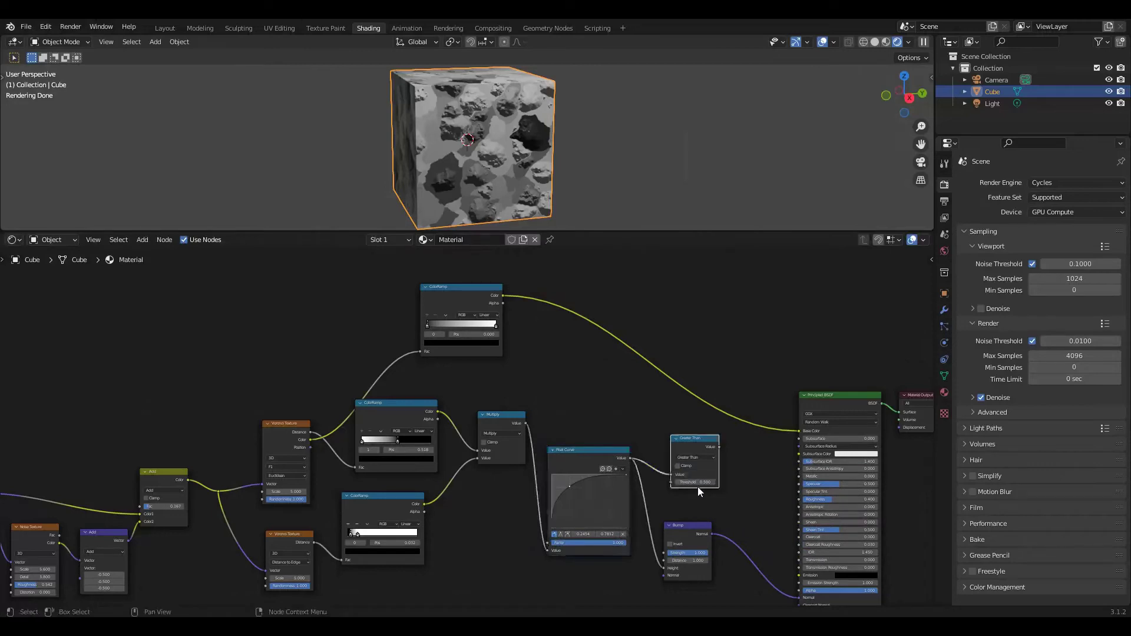
pyautogui.click(698, 483)
pyautogui.write('0')
pyautogui.press('Return')
pyautogui.moveTo(701, 442); pyautogui.dragTo(690, 426)
# Add a MixRGB node near the Principled BSDF and connect the Greater Than output to its Fac
pyautogui.click(142, 240)
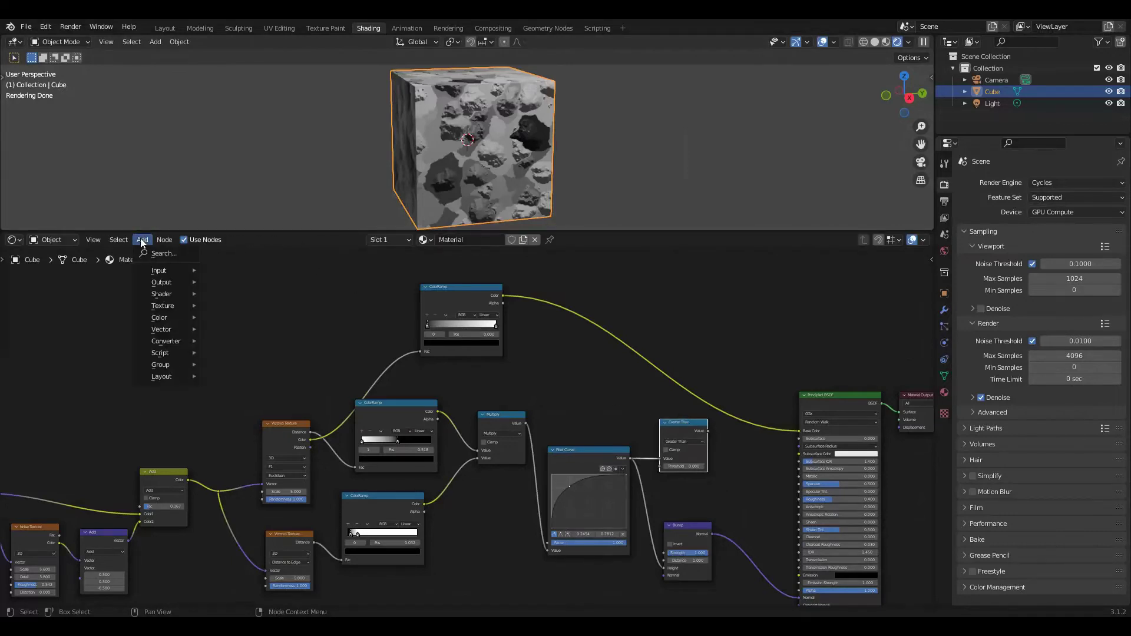
pyautogui.moveTo(165, 318)
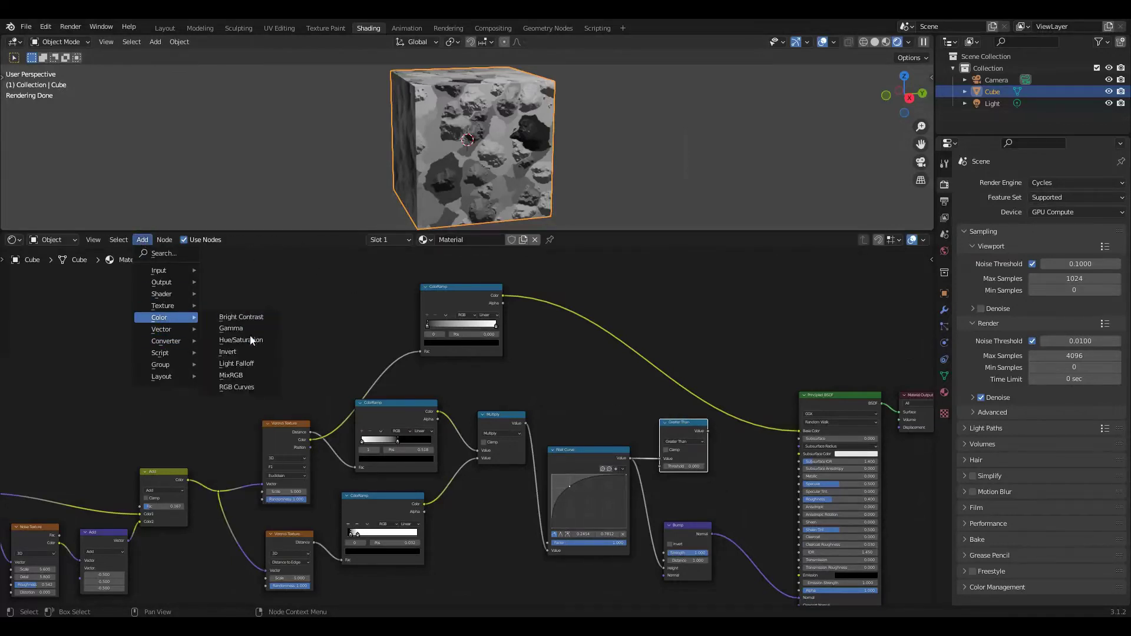
pyautogui.click(254, 377)
pyautogui.click(673, 406)
pyautogui.moveTo(708, 431); pyautogui.dragTo(722, 373)
pyautogui.press('g')
pyautogui.click(752, 357)
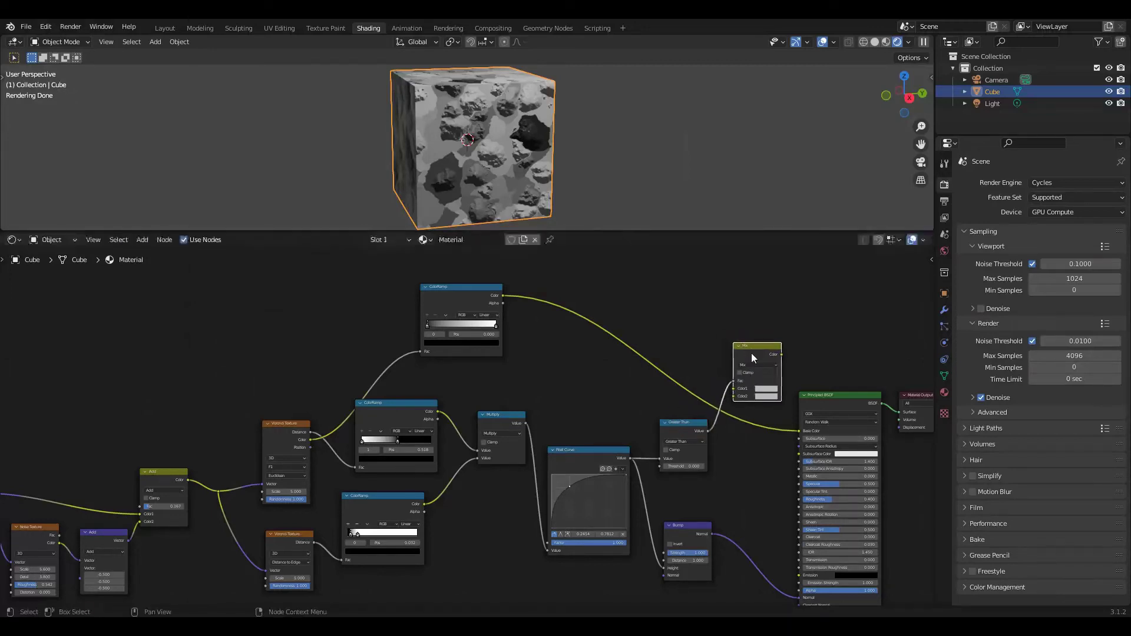
# Reroute the new ColorRamp's Color from Base Color into the Mix node's Color2 and connect the Mix output to Base Color
pyautogui.moveTo(798, 431); pyautogui.dragTo(735, 396)
pyautogui.press('g')
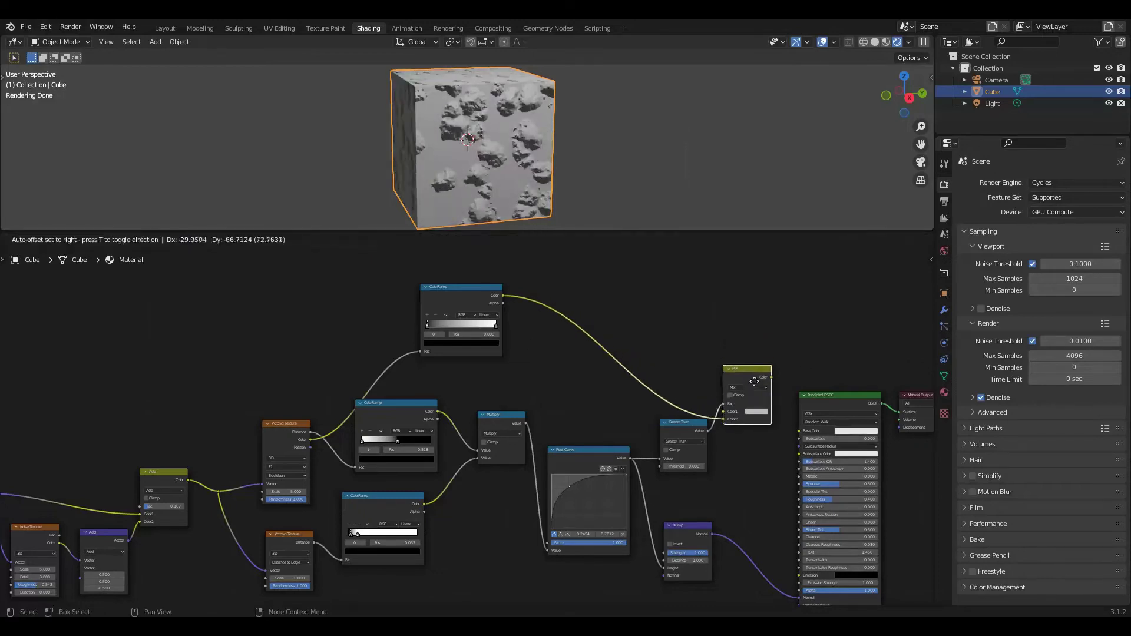
pyautogui.click(775, 380)
pyautogui.moveTo(772, 384); pyautogui.dragTo(799, 431)
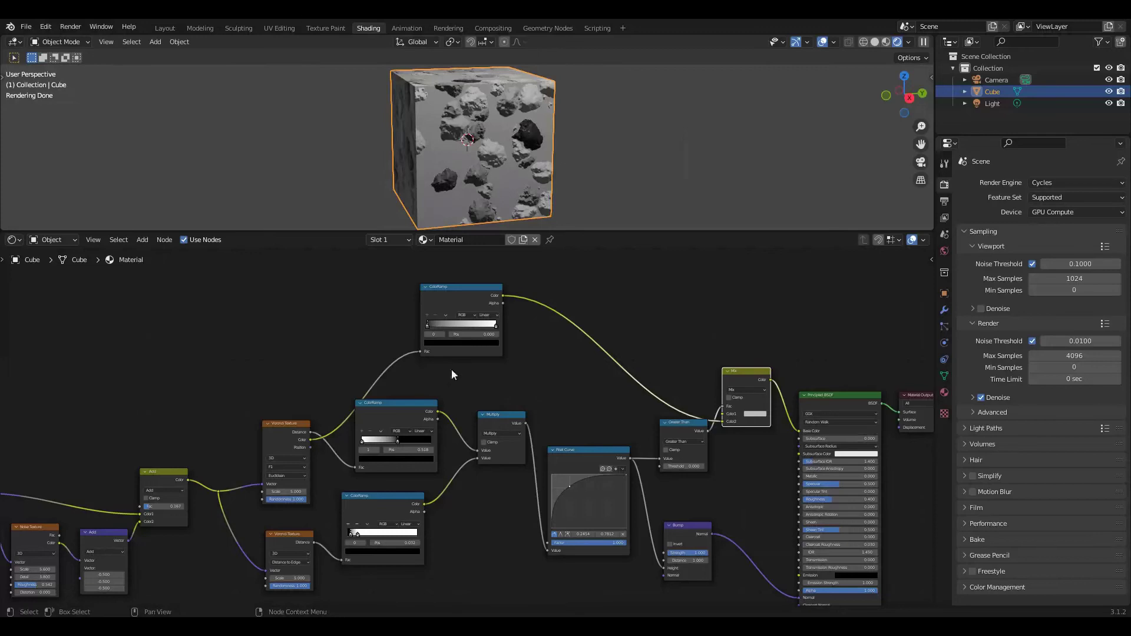
# Add a stop at 0.5 to the ColorRamp feeding the Mix node and color it brown, hue 0.054, saturation 0.989, value about 0.094
pyautogui.moveTo(468, 374); pyautogui.dragTo(556, 404, button='middle')
pyautogui.scroll(5, 522, 378)
pyautogui.moveTo(623, 397); pyautogui.dragTo(569, 403, button='middle')
pyautogui.click(508, 316)
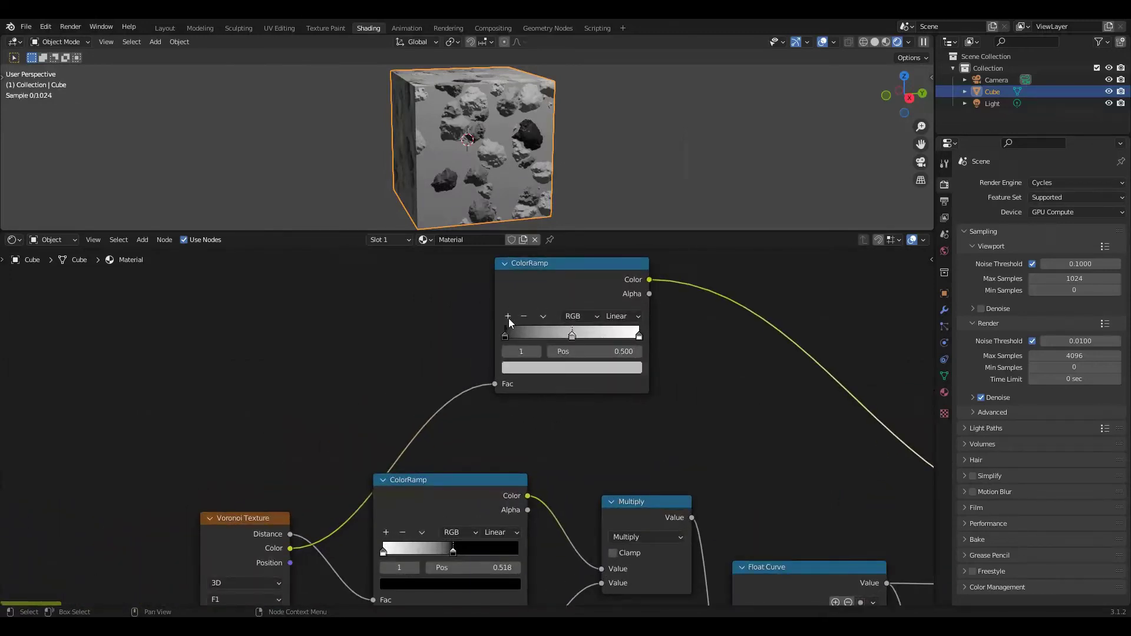
pyautogui.click(561, 368)
pyautogui.moveTo(557, 248); pyautogui.dragTo(531, 269)
pyautogui.moveTo(613, 207); pyautogui.dragTo(613, 232)
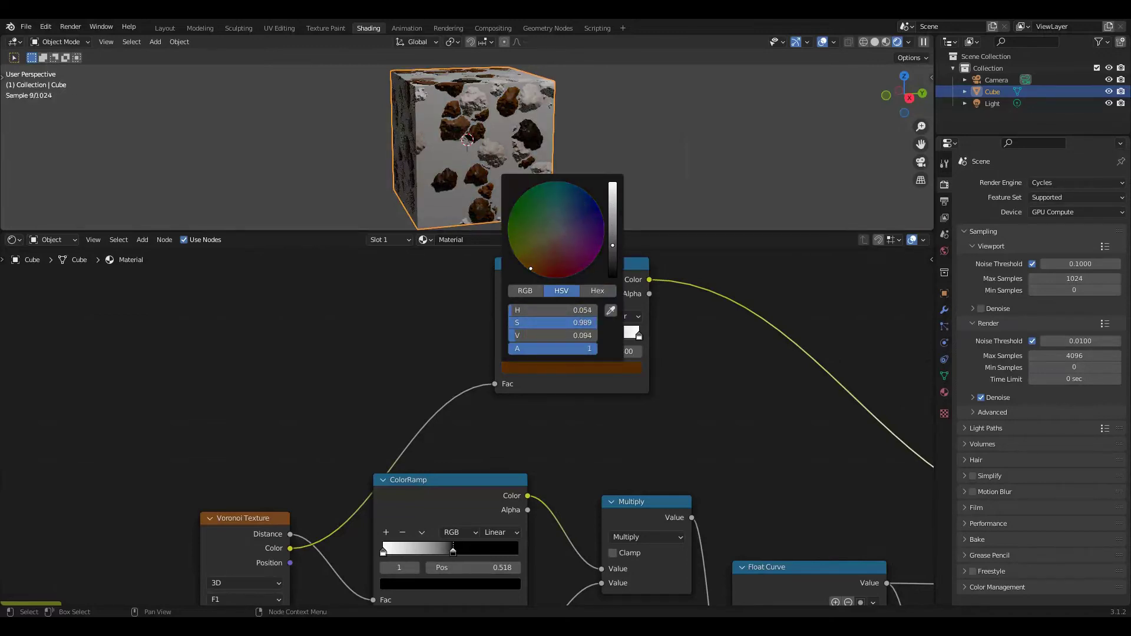
# Add a color stop at 0.25 to the same ColorRamp and make it a very dark olive green
pyautogui.click(509, 317)
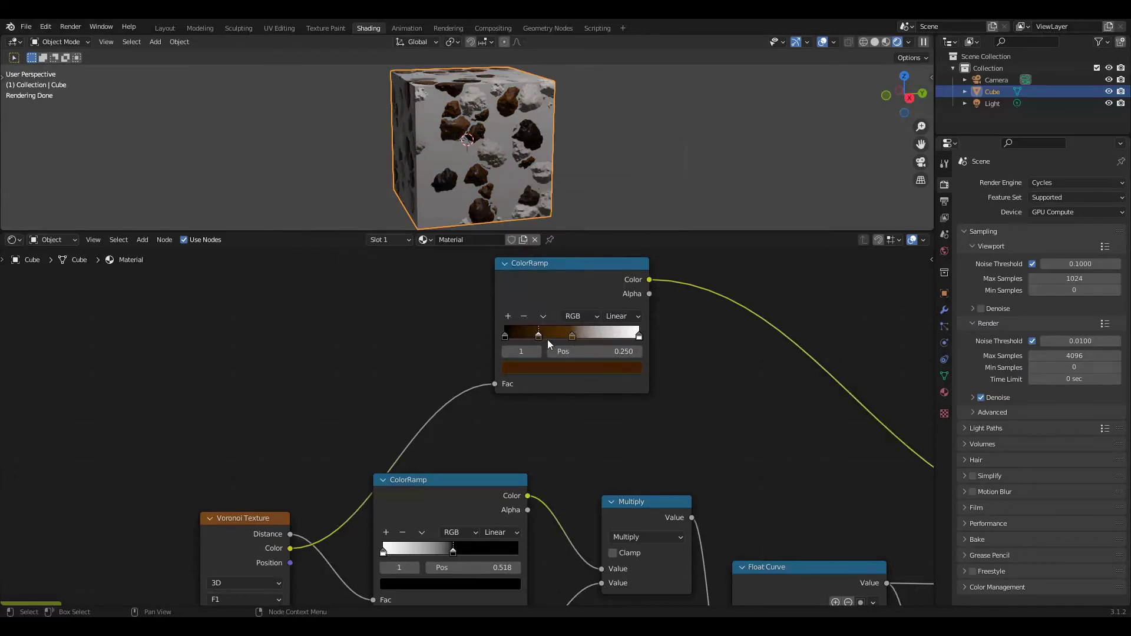
pyautogui.click(556, 370)
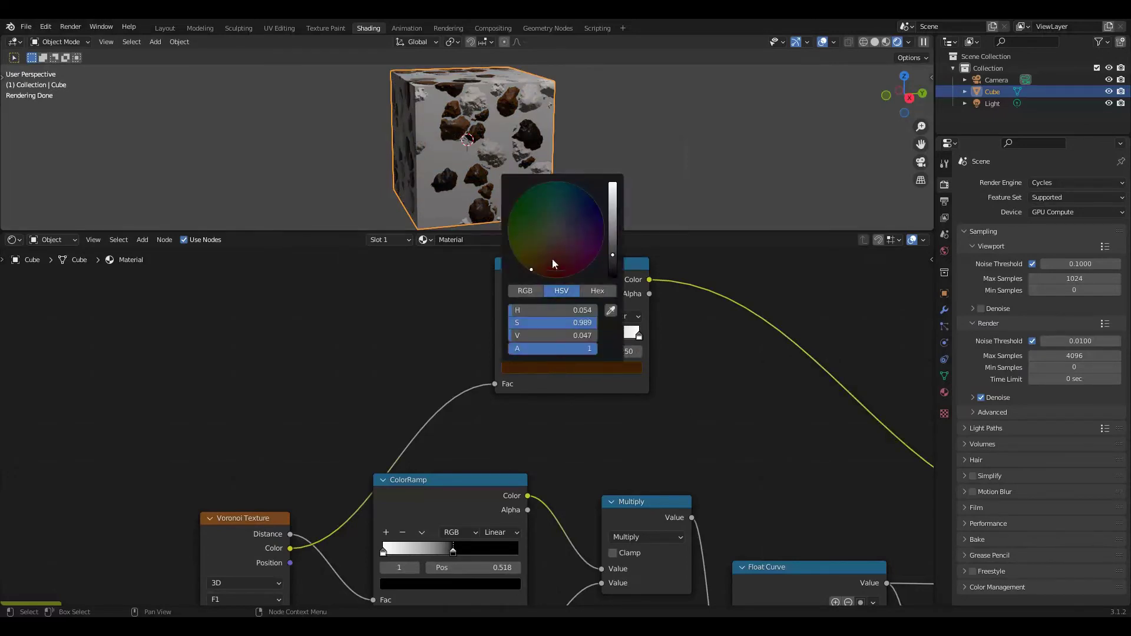
pyautogui.click(613, 266)
pyautogui.moveTo(612, 267); pyautogui.dragTo(613, 270)
# Add another color stop, move it to 0.643, and make it a desaturated near-black gray
pyautogui.click(509, 317)
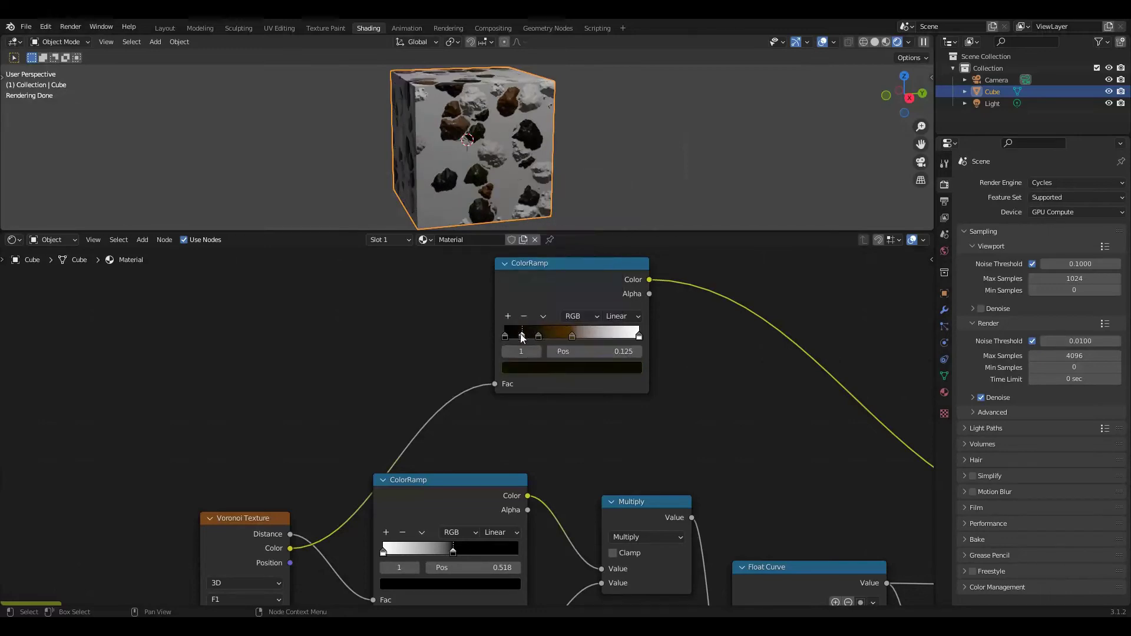
pyautogui.click(585, 369)
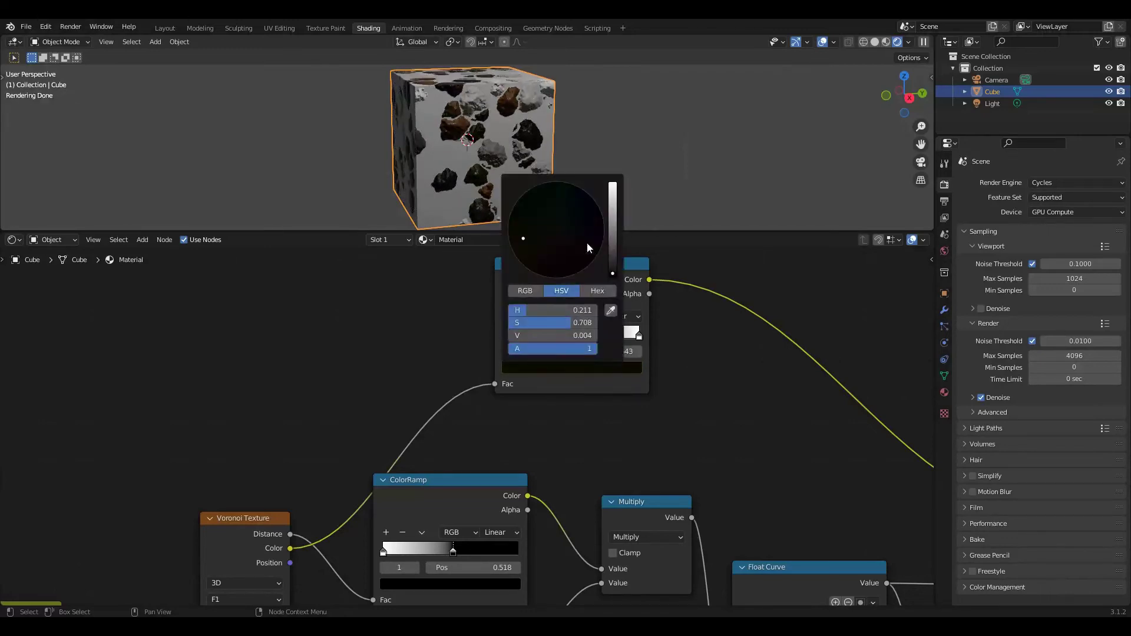
pyautogui.click(613, 268)
pyautogui.moveTo(572, 322); pyautogui.dragTo(512, 322)
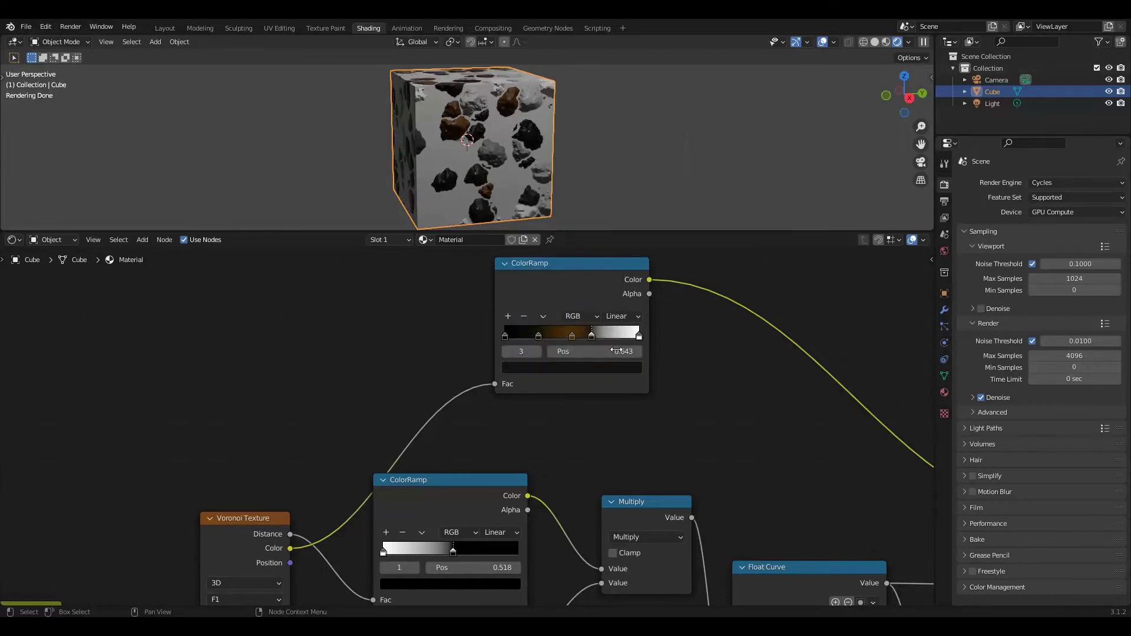
# Add a color stop at about 0.708 and color it dark red-brown, hue 0.016, saturation 0.9, value 0.014
pyautogui.click(508, 316)
pyautogui.moveTo(581, 336); pyautogui.dragTo(599, 335)
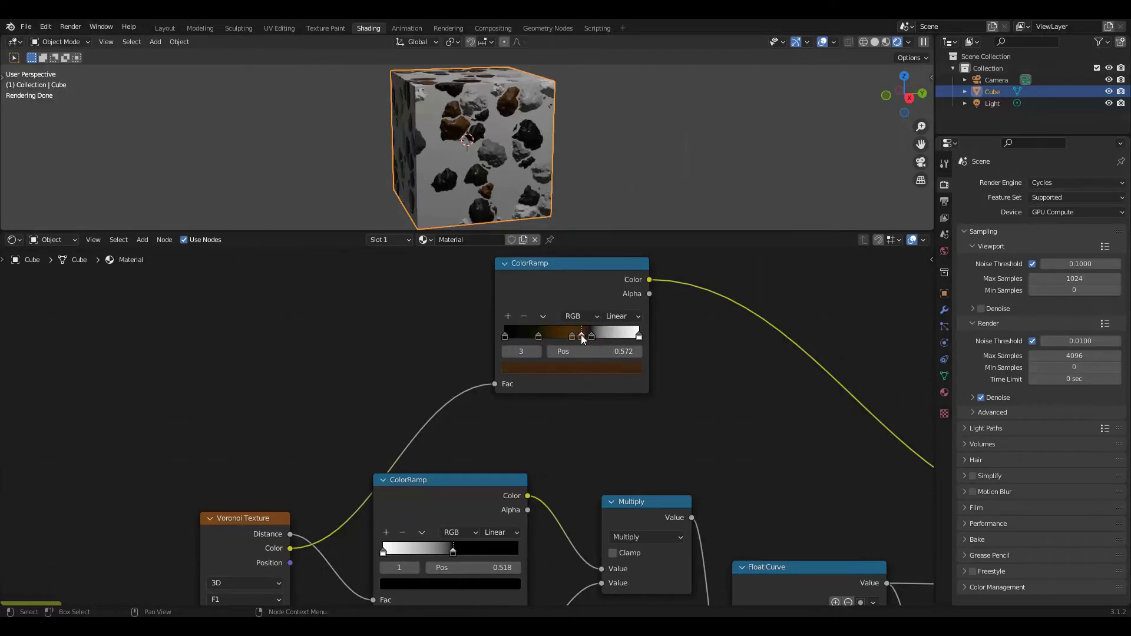
pyautogui.click(555, 370)
pyautogui.moveTo(539, 262); pyautogui.dragTo(612, 266)
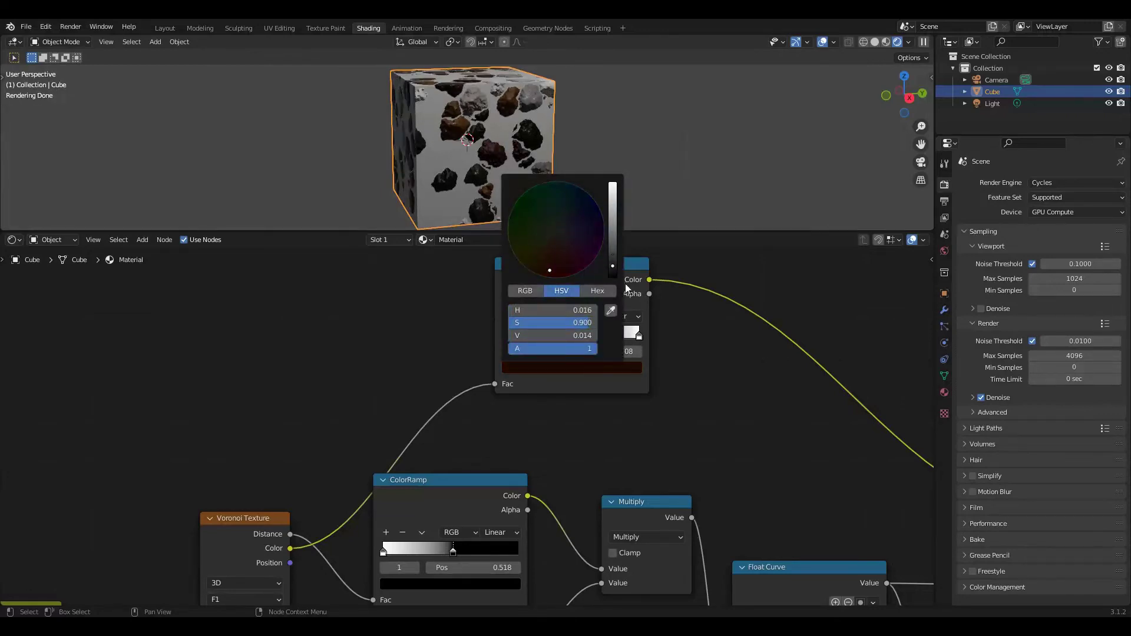
# Add a color stop at about 0.862 to the ColorRamp feeding the Mix node and color it very dark blue
pyautogui.click(508, 316)
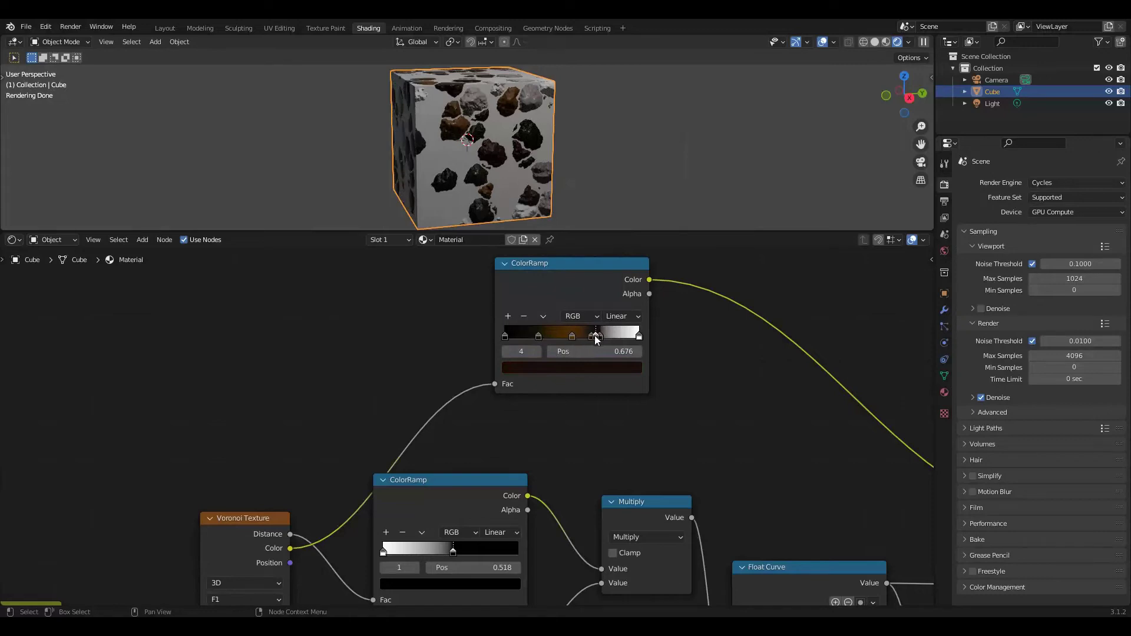
pyautogui.moveTo(619, 336); pyautogui.dragTo(620, 335)
pyautogui.click(613, 370)
pyautogui.moveTo(557, 253); pyautogui.dragTo(600, 209)
pyautogui.moveTo(615, 266); pyautogui.dragTo(613, 274)
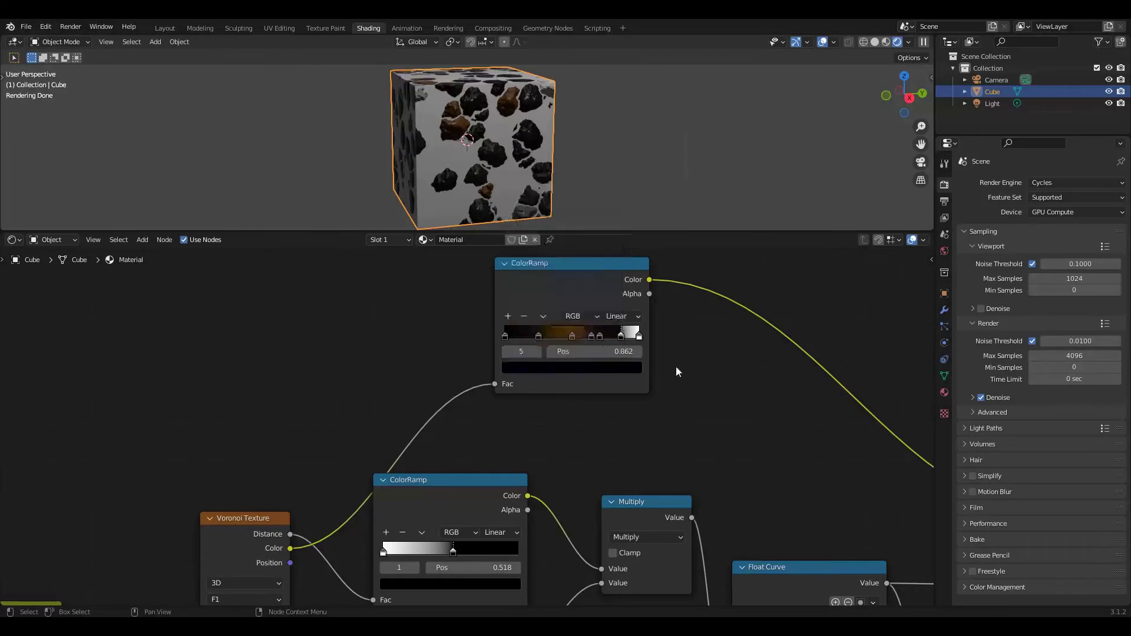
# Darken the same ColorRamp's white end stop at position 1.000 to a dark gray
pyautogui.click(637, 336)
pyautogui.click(635, 369)
pyautogui.moveTo(613, 188); pyautogui.dragTo(614, 242)
pyautogui.click(629, 370)
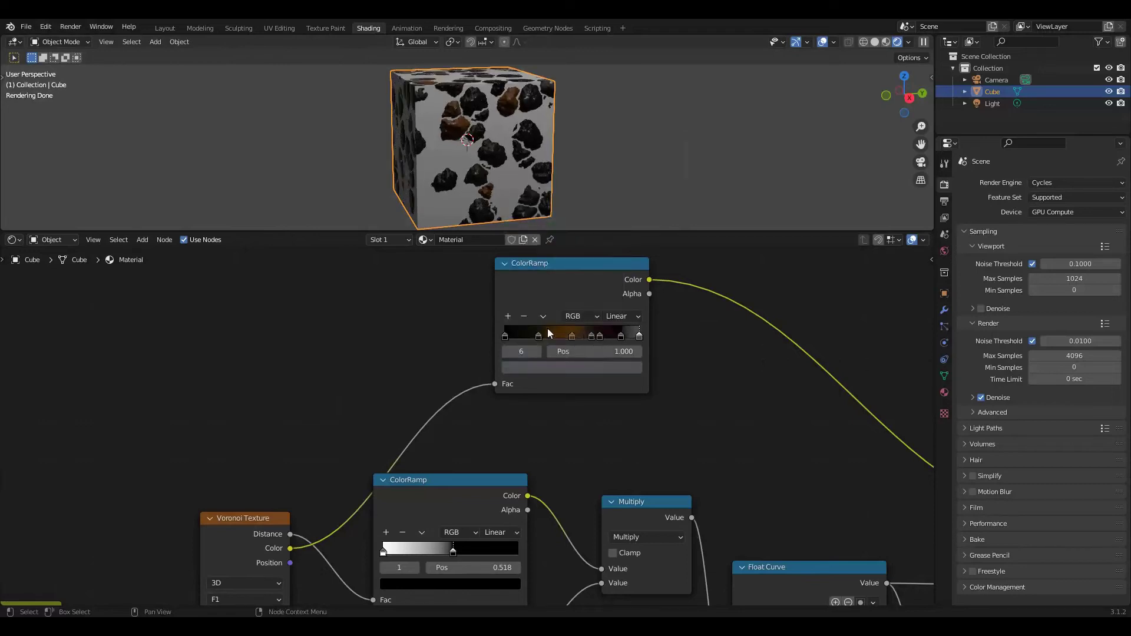
# Add another color stop, move it to 0.416, and make it a fully desaturated dark gray
pyautogui.click(508, 316)
pyautogui.moveTo(621, 335); pyautogui.dragTo(564, 334)
pyautogui.click(556, 368)
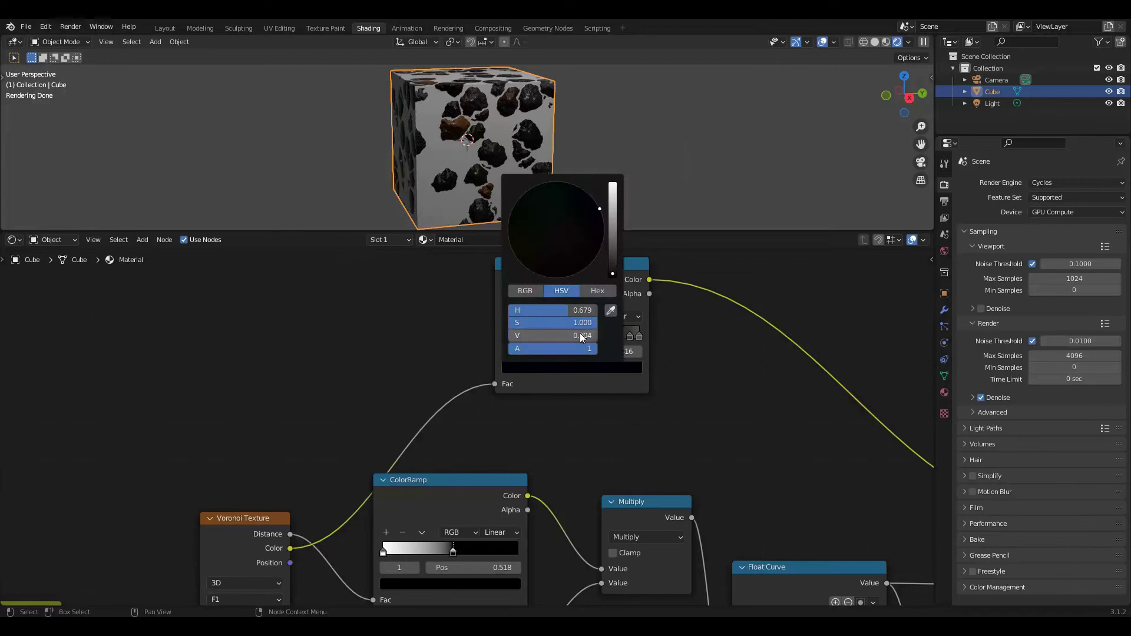
pyautogui.moveTo(577, 329); pyautogui.dragTo(511, 328)
pyautogui.moveTo(613, 275); pyautogui.dragTo(612, 254)
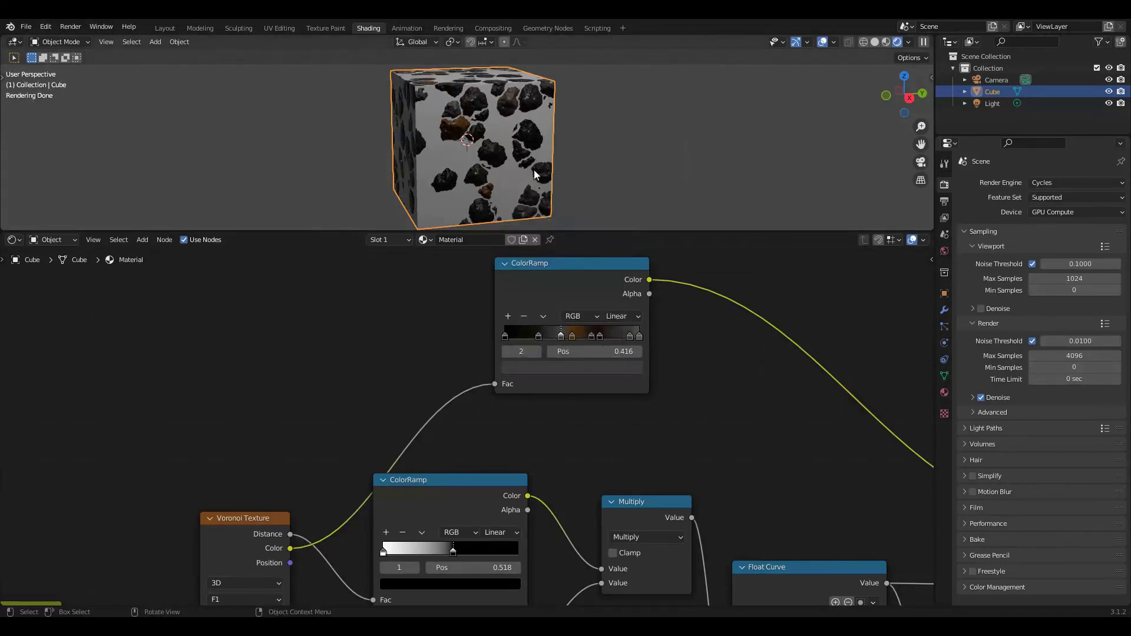
# Move the black stop of the ColorRamp fed by the Voronoi Distance output to 0.677
pyautogui.scroll(-2, 484, 131)
pyautogui.moveTo(484, 131)
pyautogui.mouseDown(button='middle')
pyautogui.moveTo(498, 178)
pyautogui.moveTo(542, 186)
pyautogui.moveTo(529, 119)
pyautogui.moveTo(480, 139)
pyautogui.mouseUp(button='middle')
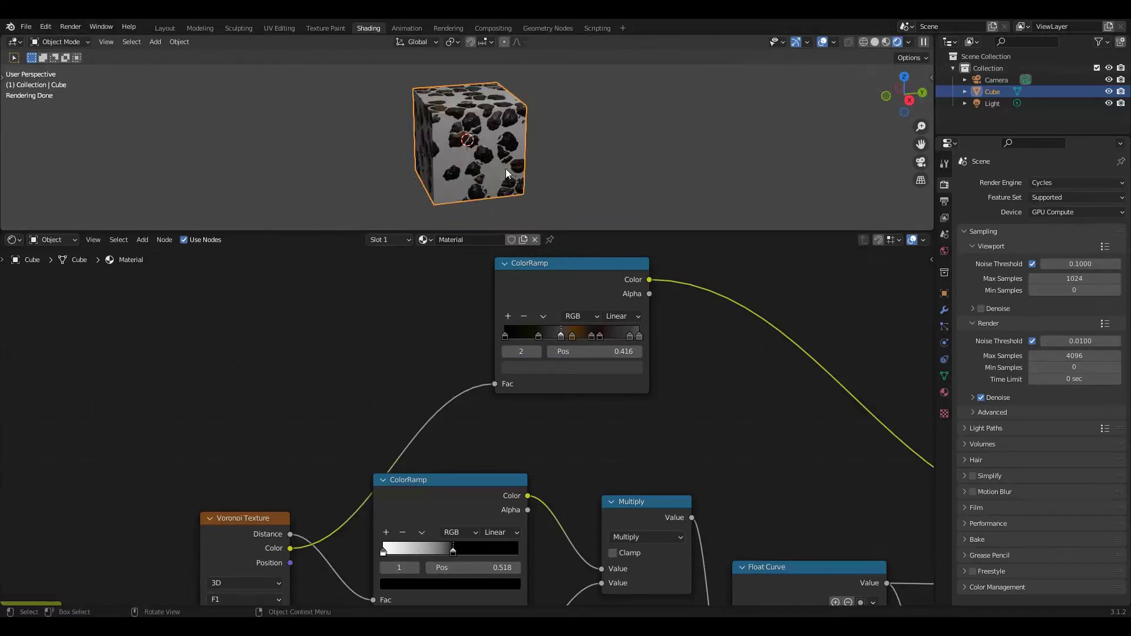
pyautogui.moveTo(331, 415); pyautogui.dragTo(386, 341, button='middle')
pyautogui.scroll(-1, 383, 342)
pyautogui.scroll(-1, 383, 348)
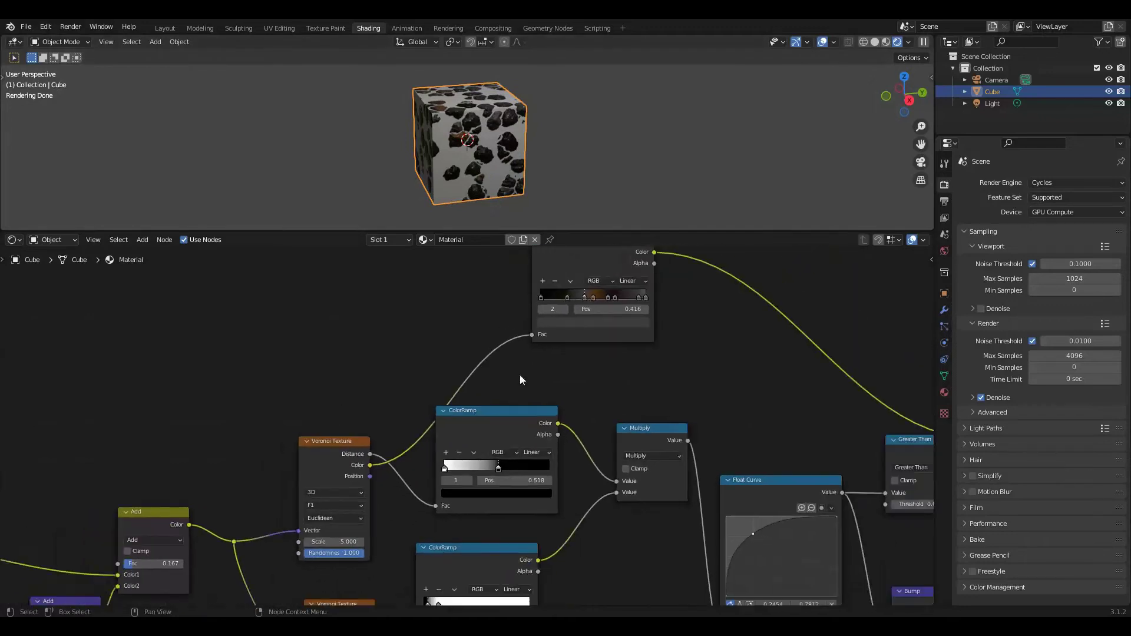
pyautogui.moveTo(522, 378); pyautogui.dragTo(469, 370, button='middle')
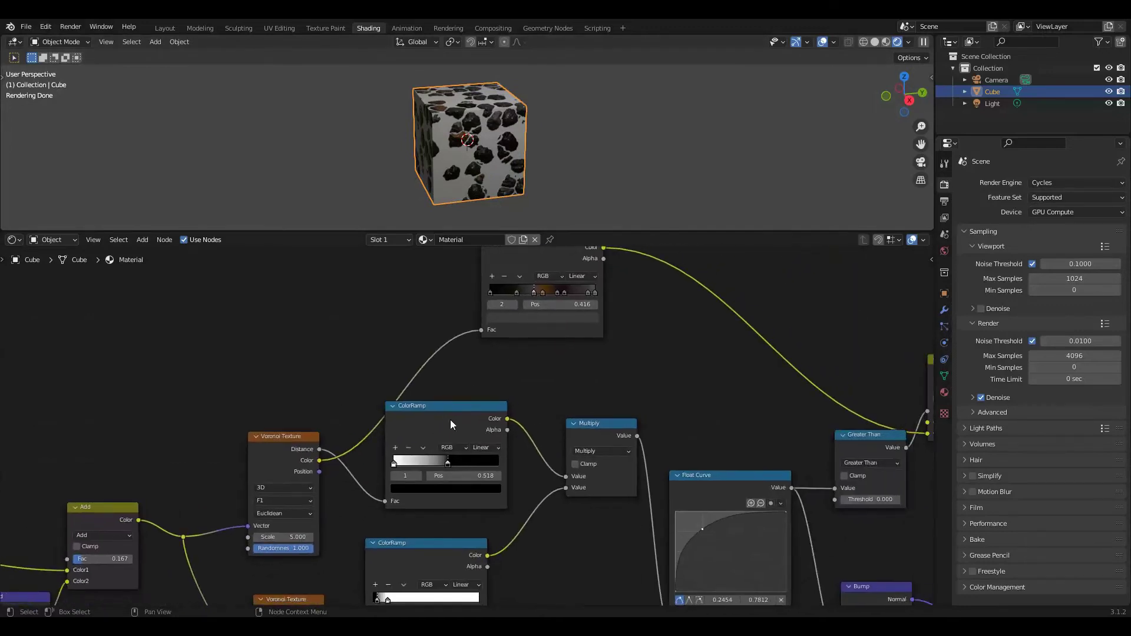
pyautogui.moveTo(450, 419); pyautogui.dragTo(466, 421)
pyautogui.moveTo(483, 474); pyautogui.dragTo(490, 459, button='middle')
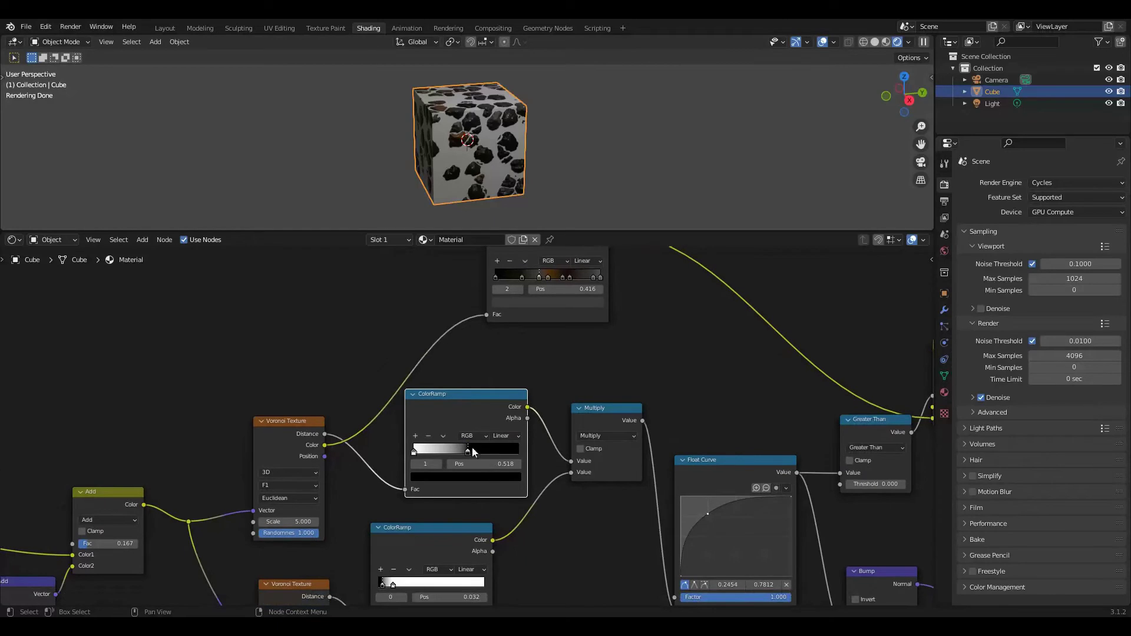
pyautogui.scroll(1, 389, 457)
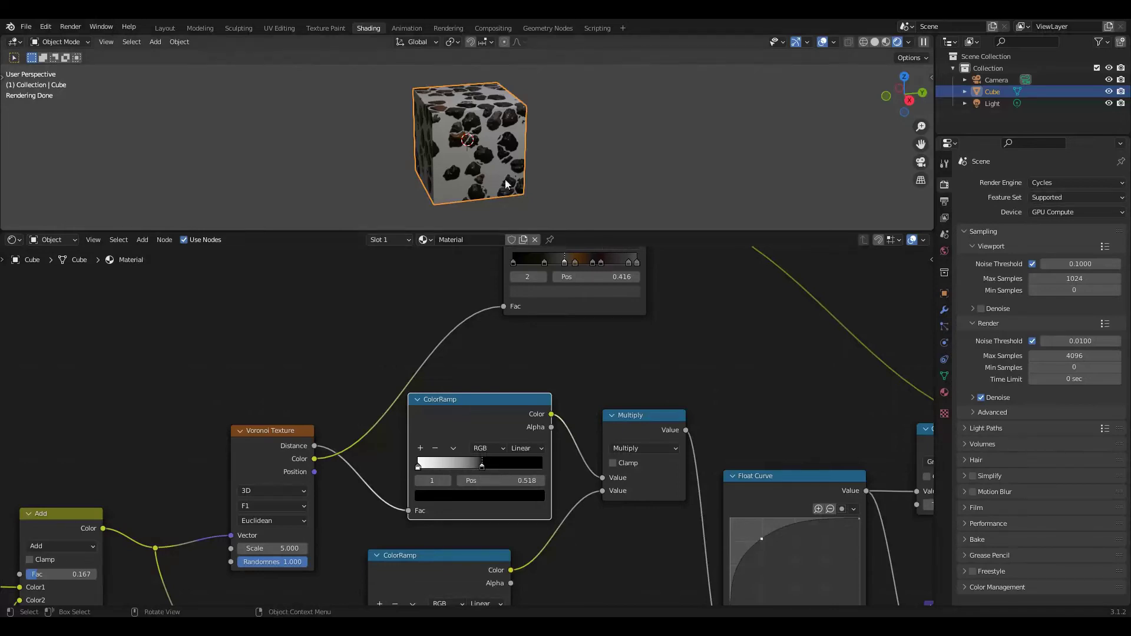
pyautogui.moveTo(482, 467)
pyautogui.mouseDown()
pyautogui.moveTo(521, 466)
pyautogui.moveTo(448, 465)
pyautogui.moveTo(503, 468)
pyautogui.mouseUp()
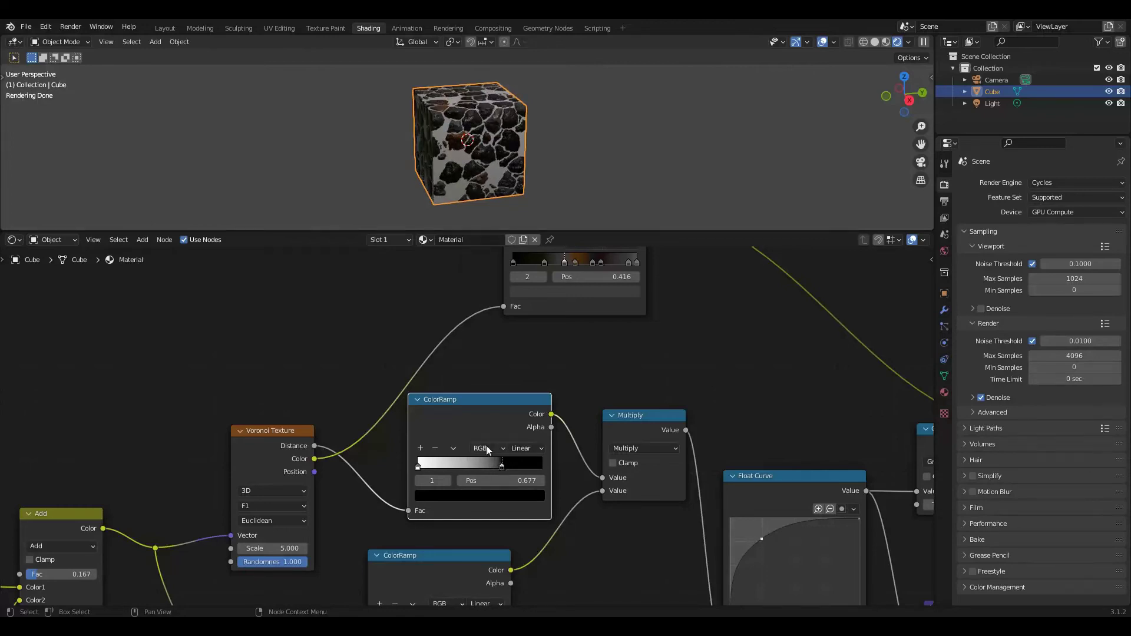
# Replace the ColorRamp between the Voronoi Distance output and the Multiply node with a new Map Range node
pyautogui.click(142, 240)
pyautogui.moveTo(179, 341)
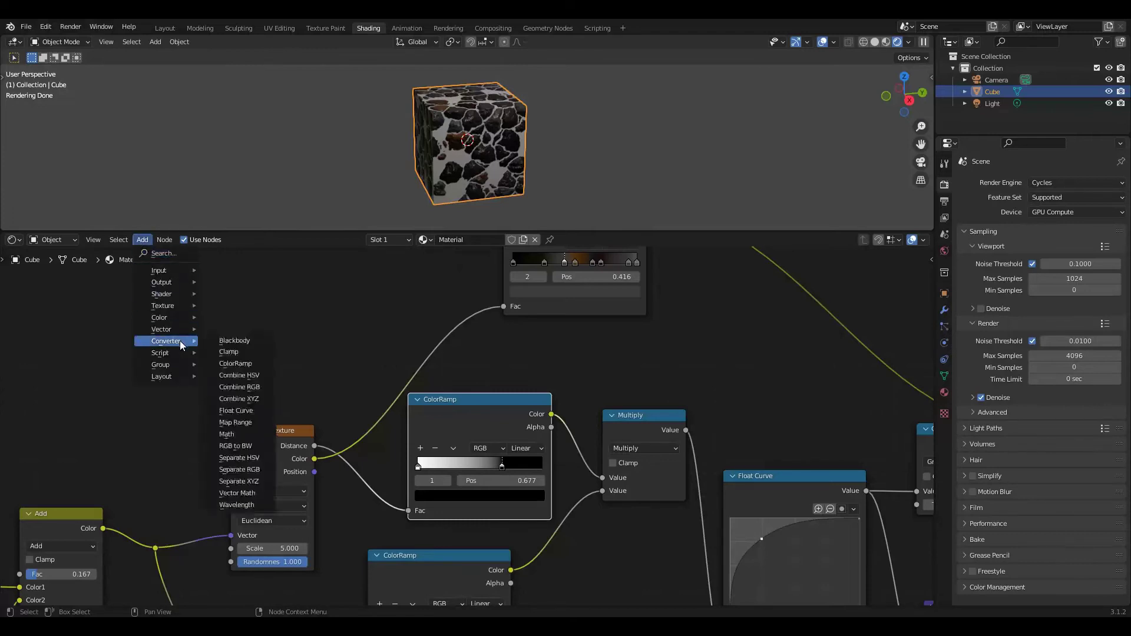
pyautogui.click(237, 422)
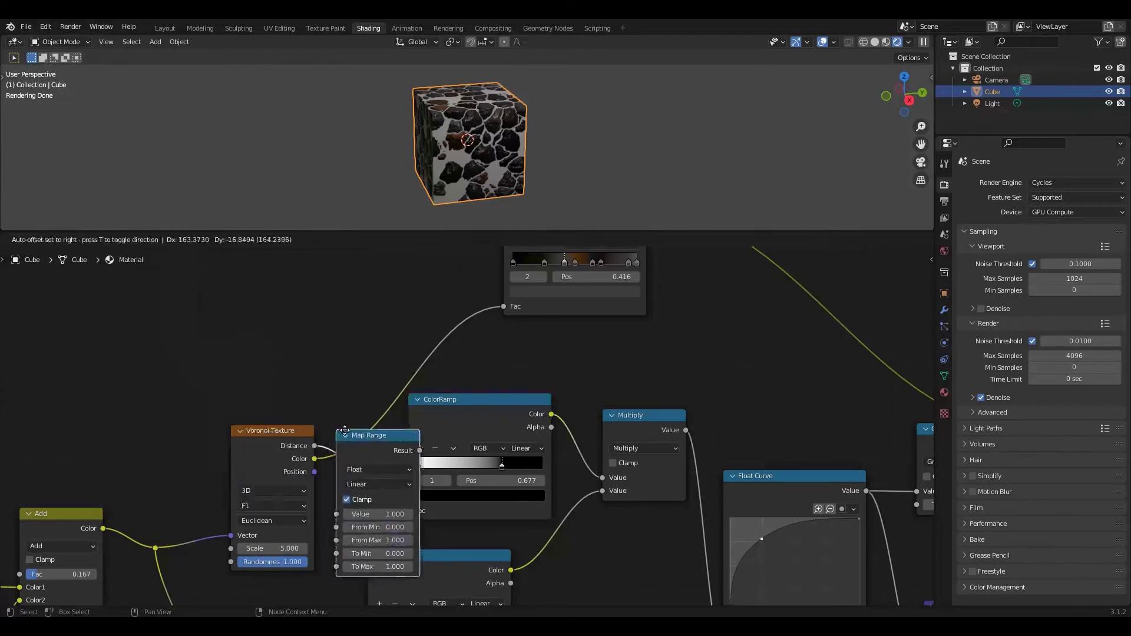
pyautogui.click(384, 434)
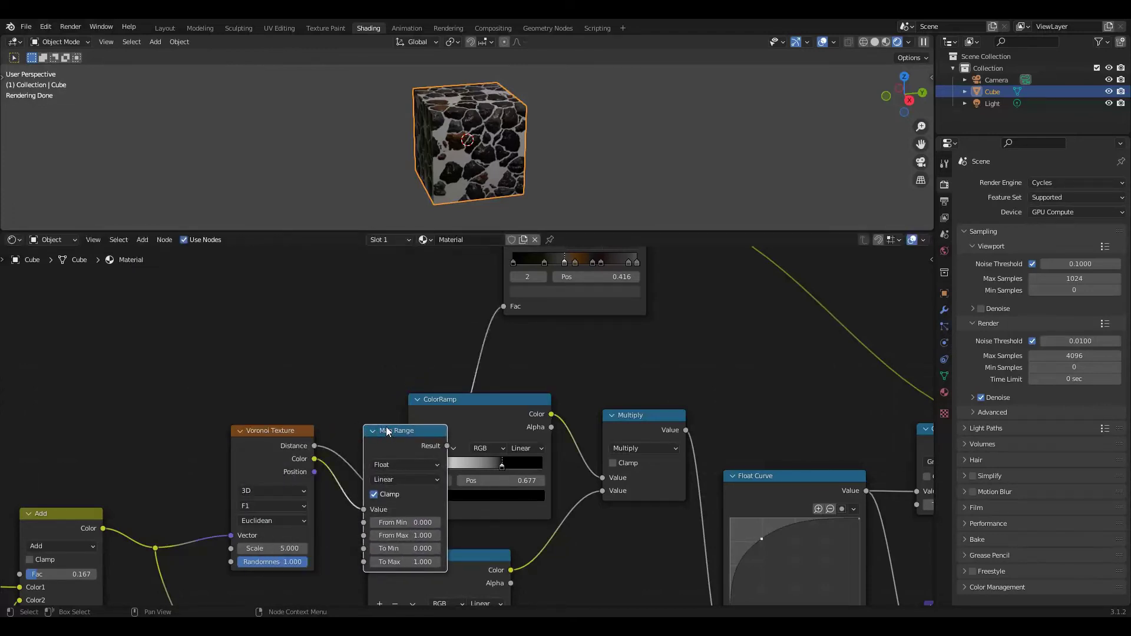
pyautogui.hotkey('ctrl', 'z')
pyautogui.moveTo(277, 426); pyautogui.dragTo(544, 371)
pyautogui.rightClick(546, 409)
pyautogui.click(545, 416)
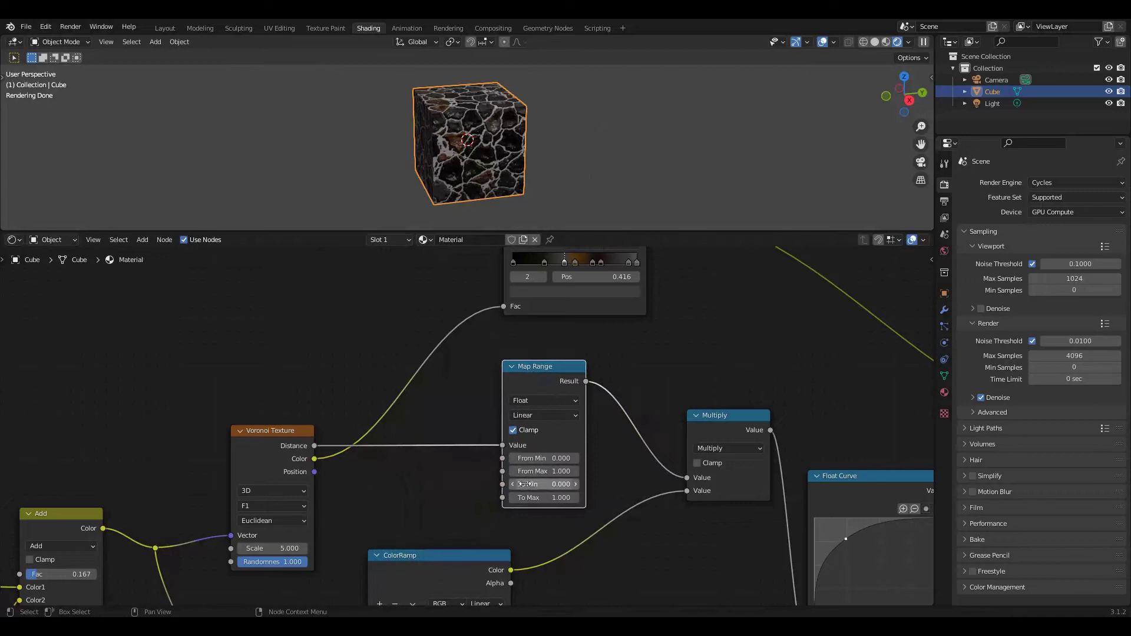
# Invert the Map Range output by setting To Min to 1 and To Max to 0
pyautogui.click(556, 483)
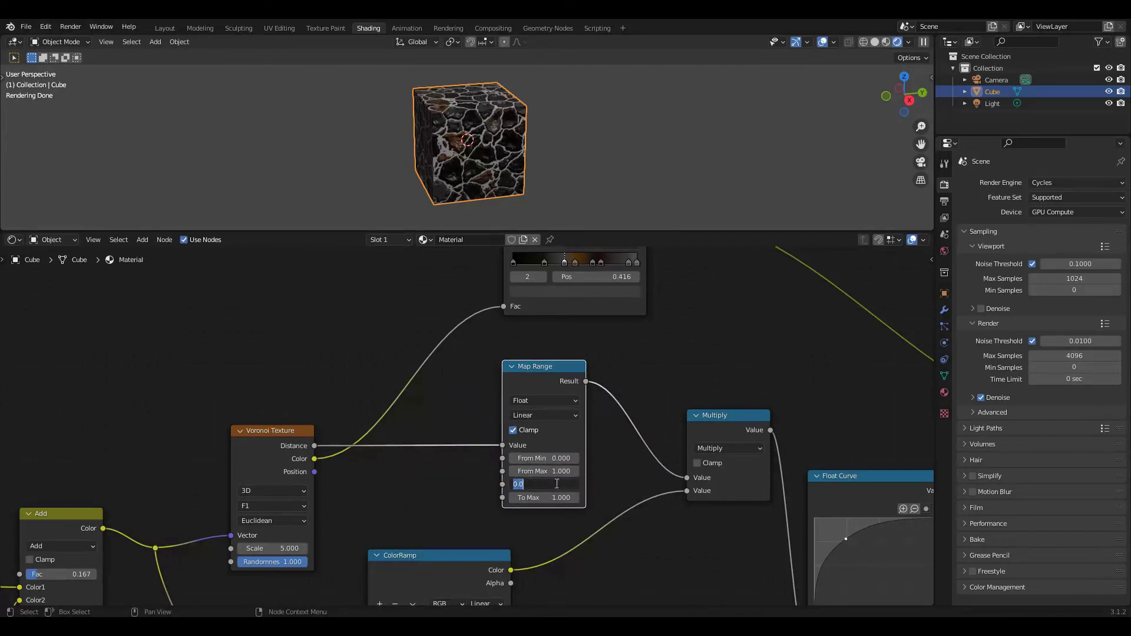
pyautogui.write('1')
pyautogui.click(550, 498)
pyautogui.write('0')
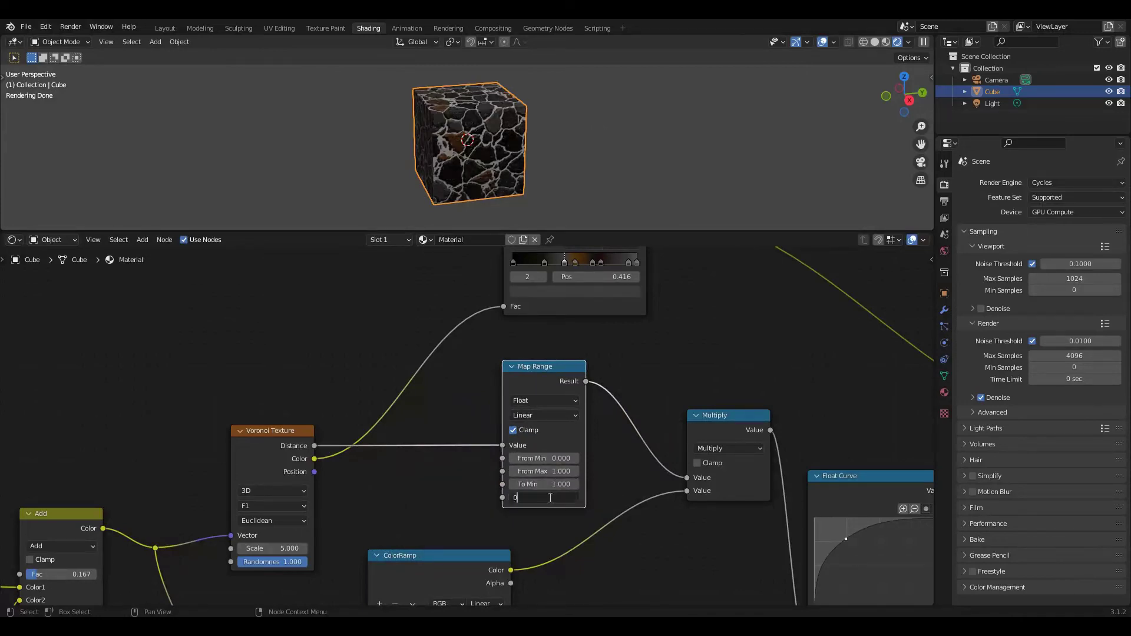
pyautogui.press('Return')
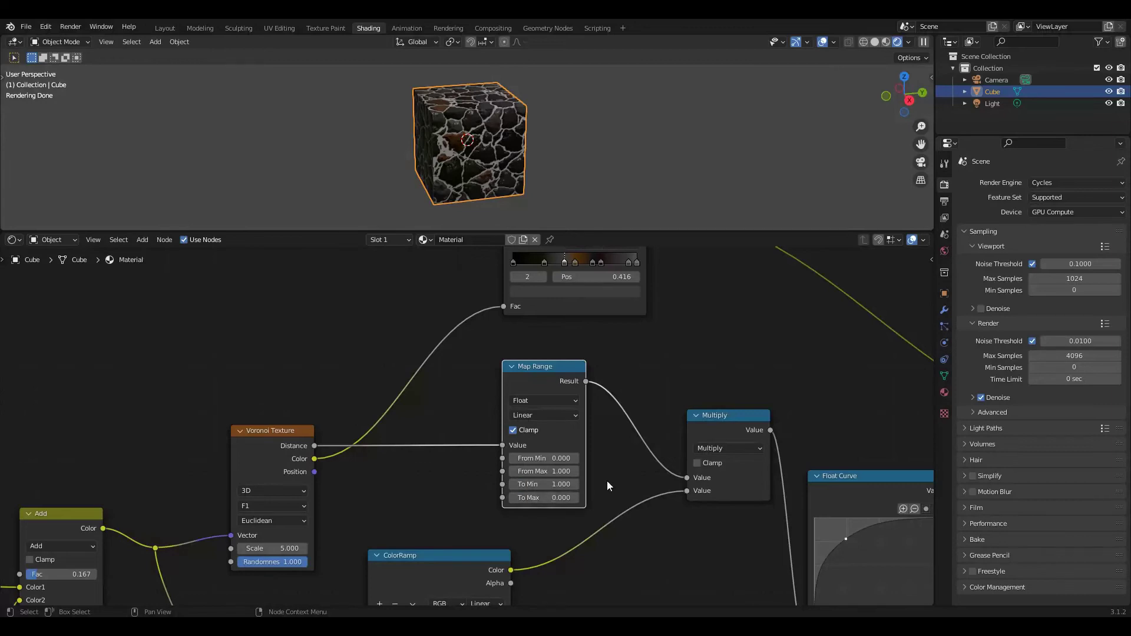
# Lower the Map Range node's From Max to 0.6
pyautogui.scroll(2, 607, 481)
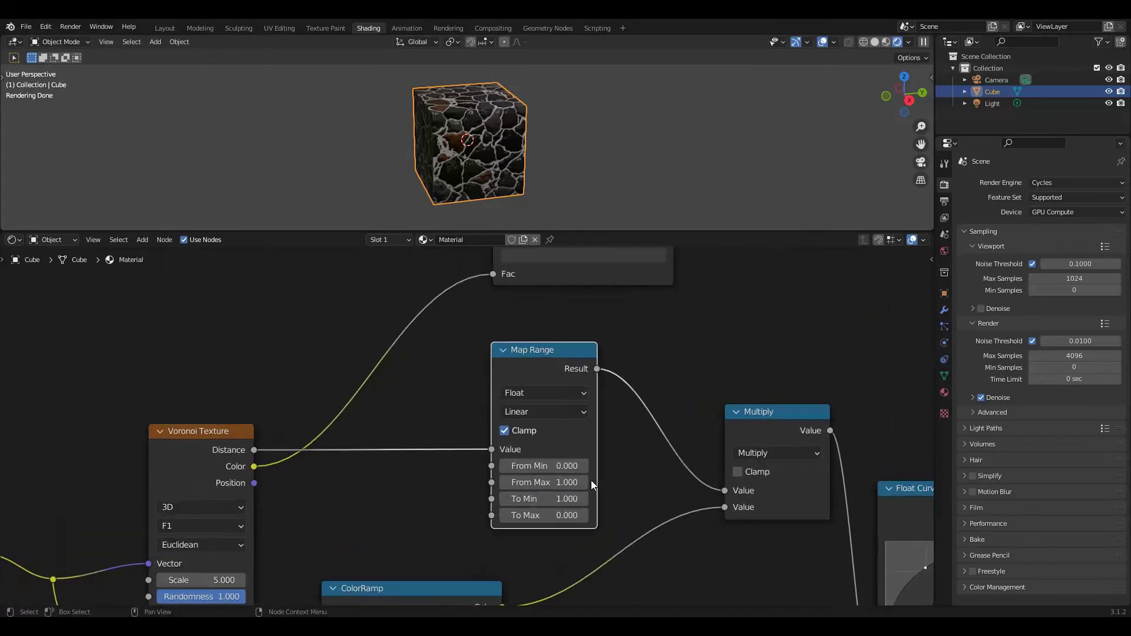
pyautogui.click(507, 486)
pyautogui.click(507, 486)
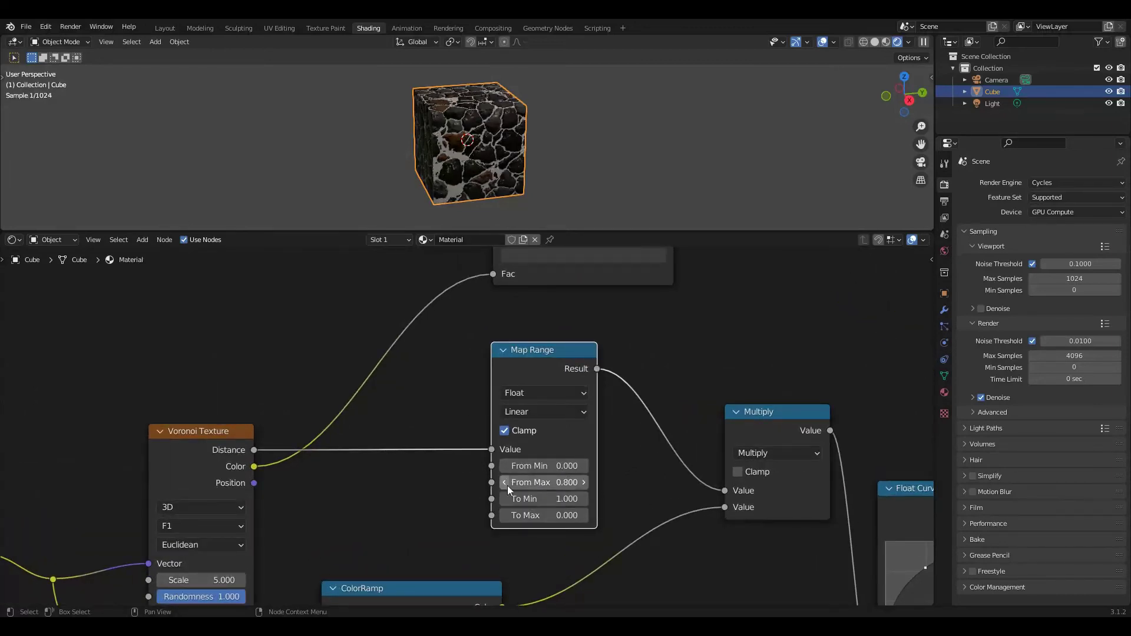
pyautogui.click(507, 485)
pyautogui.click(507, 486)
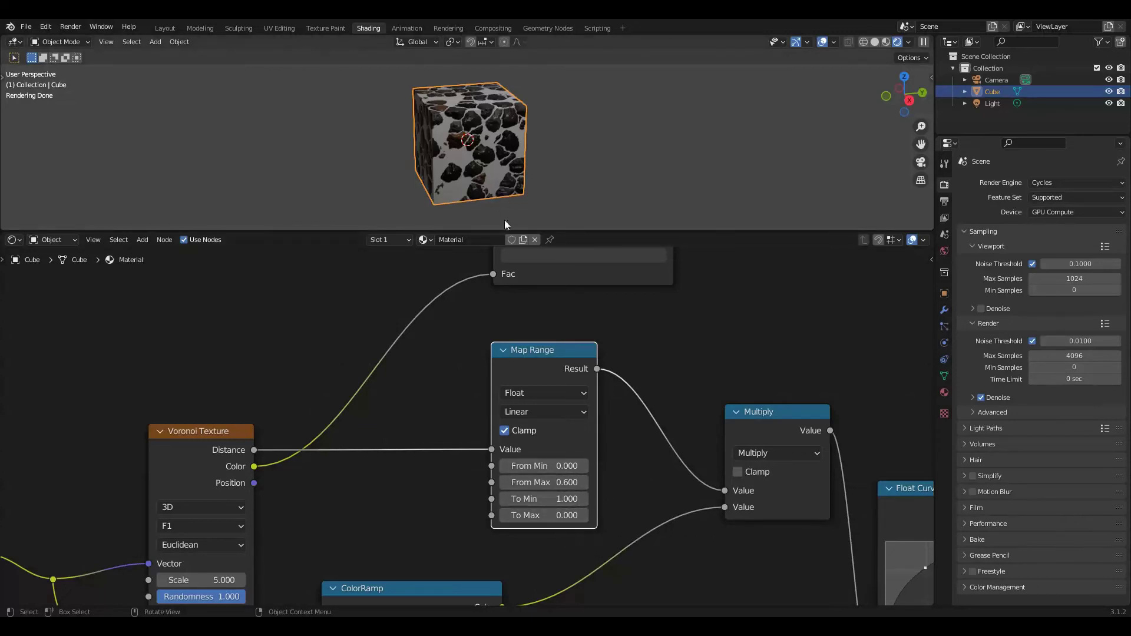
# Add a second Map Range node and undo its insertion into the link from the Voronoi Color output
pyautogui.scroll(-1, 166, 364)
pyautogui.moveTo(166, 364); pyautogui.dragTo(246, 381, button='middle')
pyautogui.click(142, 240)
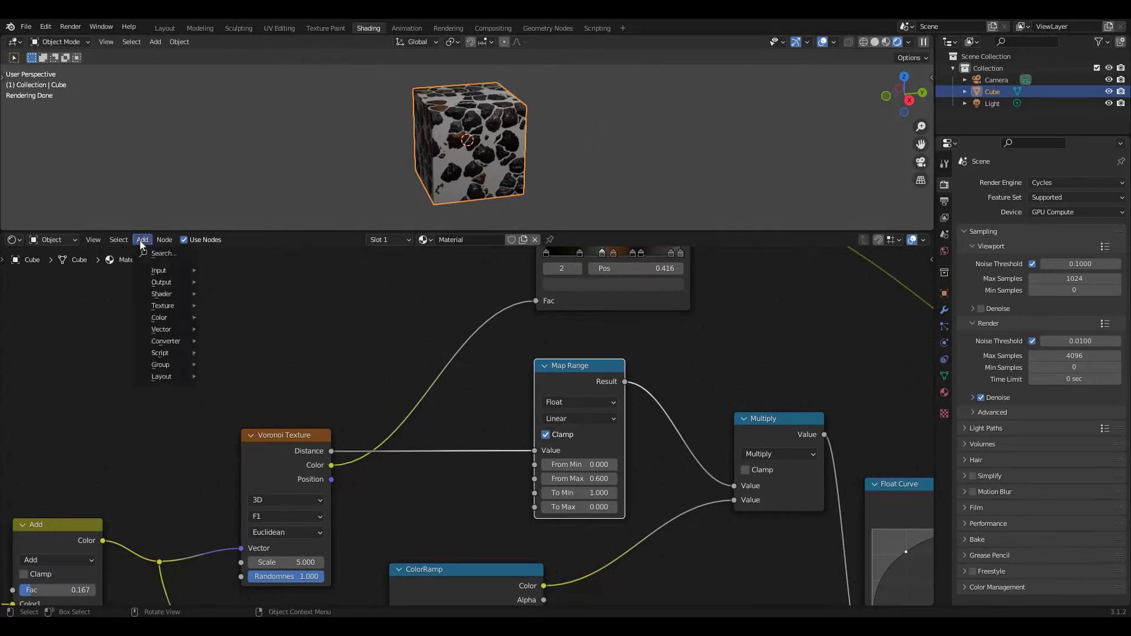
pyautogui.moveTo(176, 342)
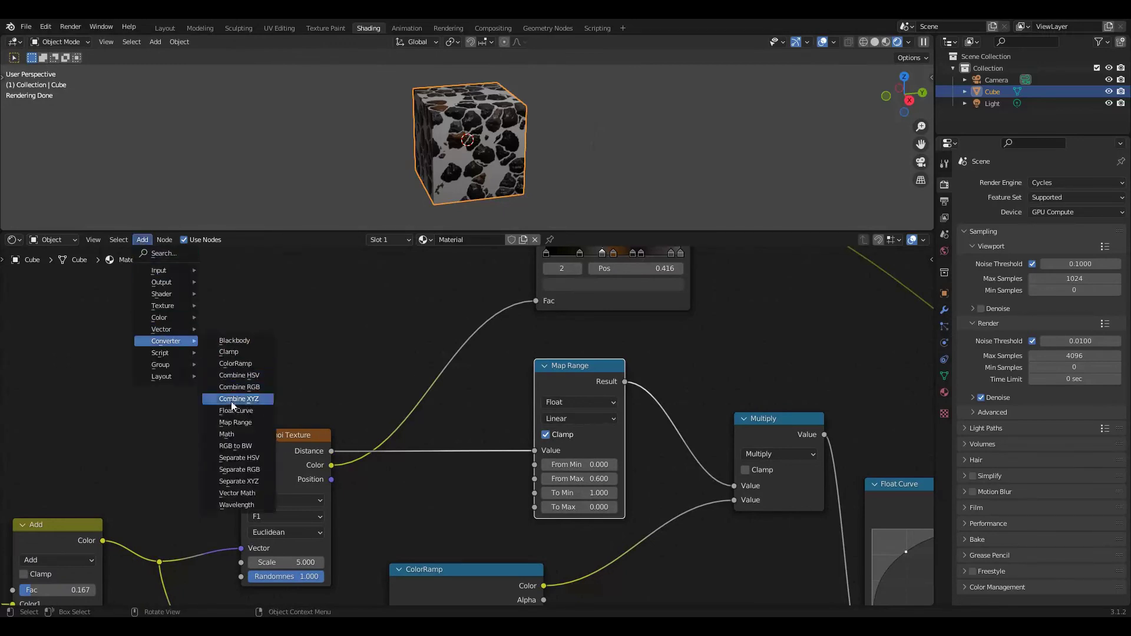
pyautogui.click(242, 422)
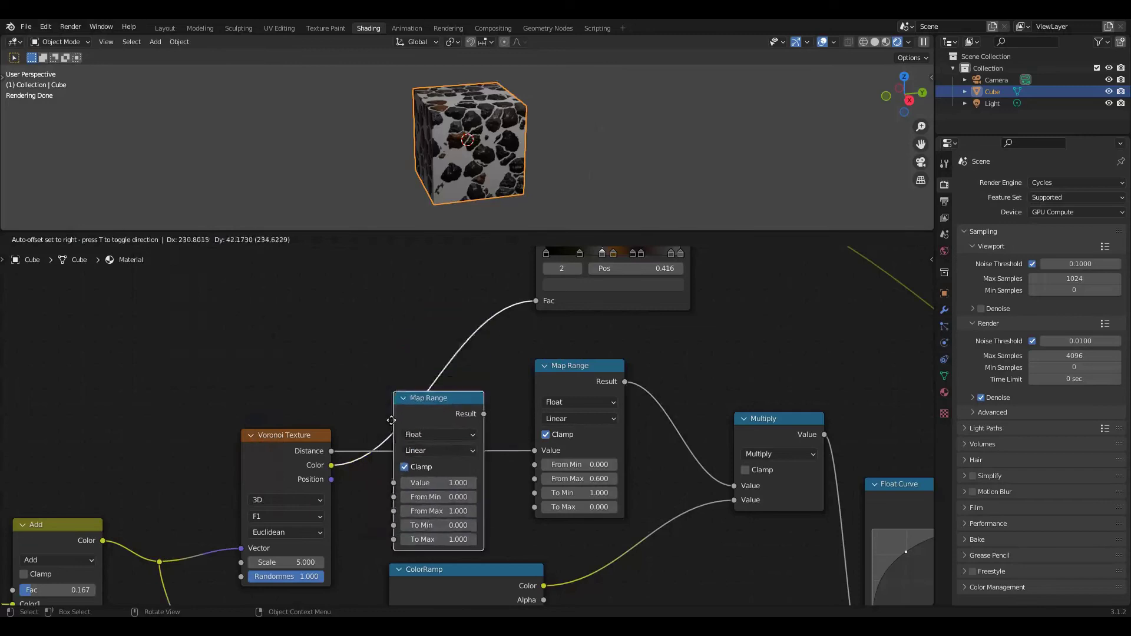
pyautogui.click(386, 256)
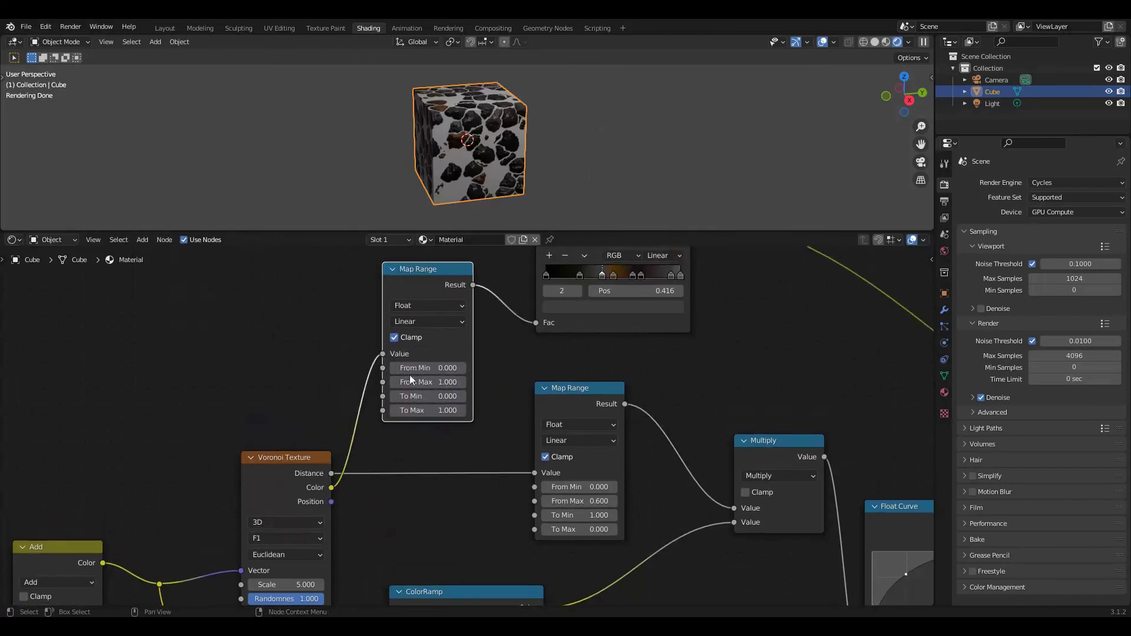
pyautogui.hotkey('ctrl', 'z')
# Place the second Map Range node in free space beside the first and connect the Voronoi Color output to its Value input
pyautogui.scroll(-1, 595, 307)
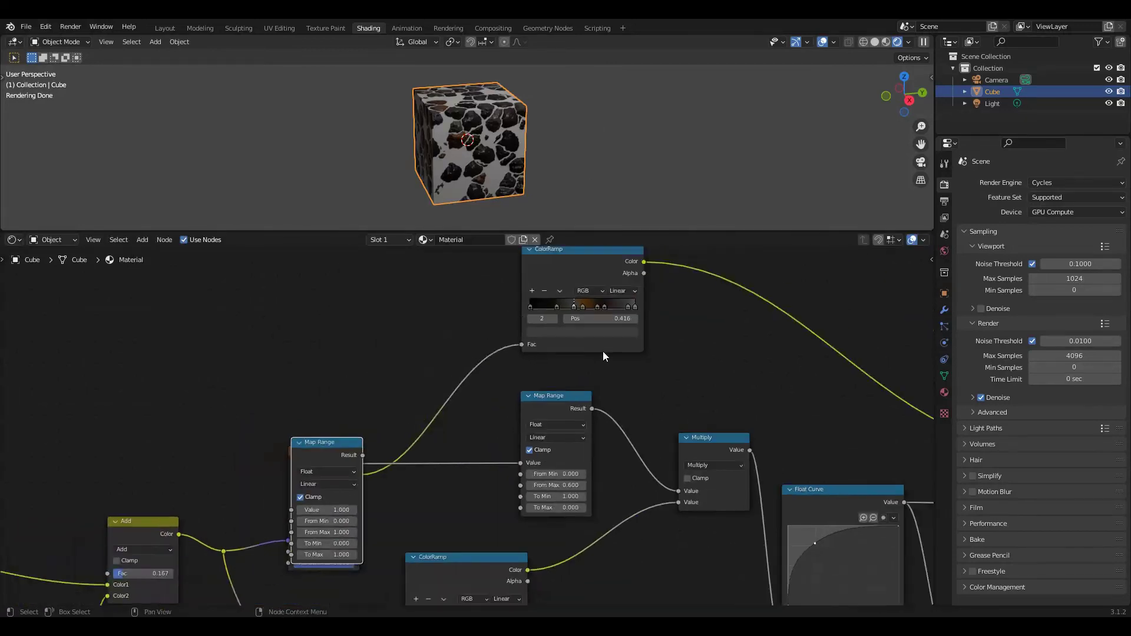
pyautogui.moveTo(603, 351); pyautogui.dragTo(590, 407, button='middle')
pyautogui.moveTo(589, 314); pyautogui.dragTo(546, 260)
pyautogui.moveTo(317, 457); pyautogui.dragTo(274, 358, button='middle')
pyautogui.moveTo(282, 444); pyautogui.dragTo(437, 321)
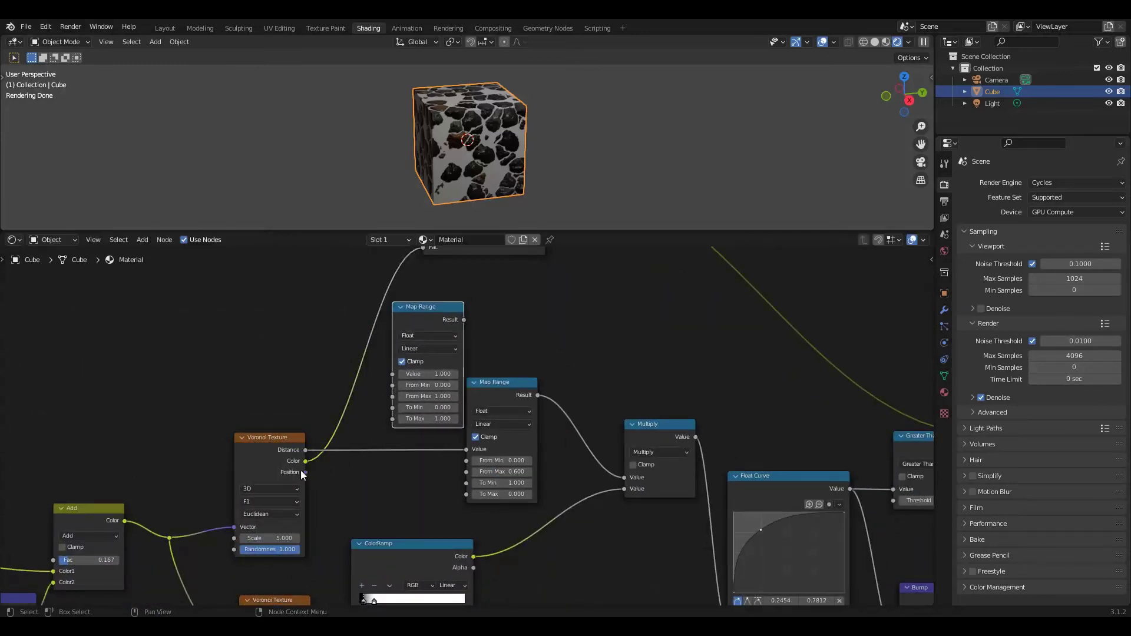
pyautogui.moveTo(305, 461); pyautogui.dragTo(392, 373)
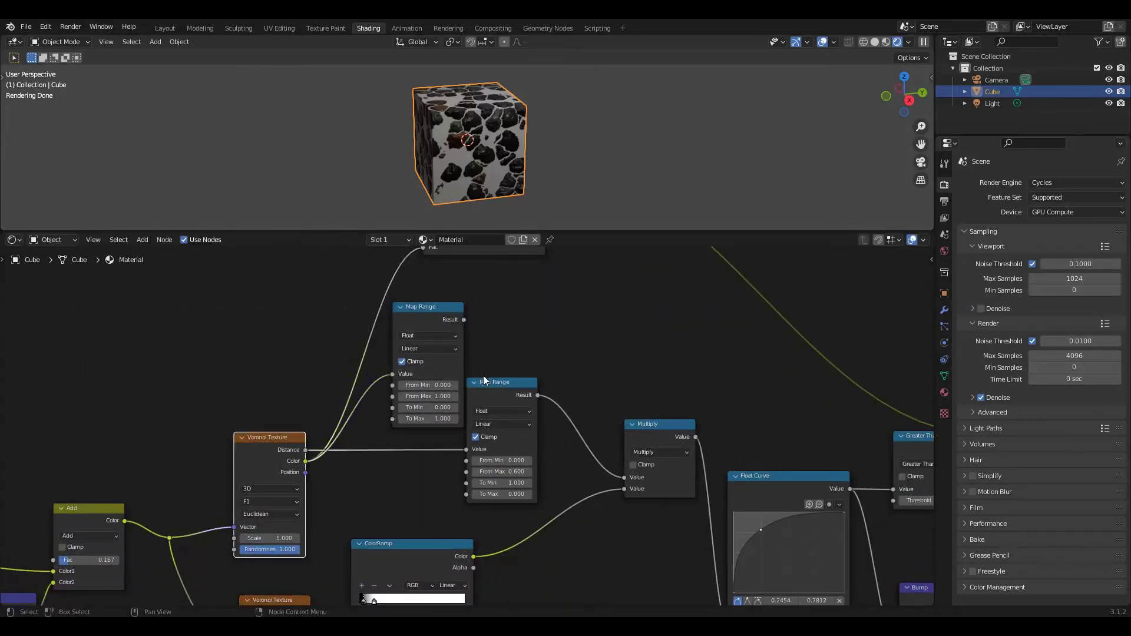
pyautogui.moveTo(485, 380); pyautogui.dragTo(525, 350)
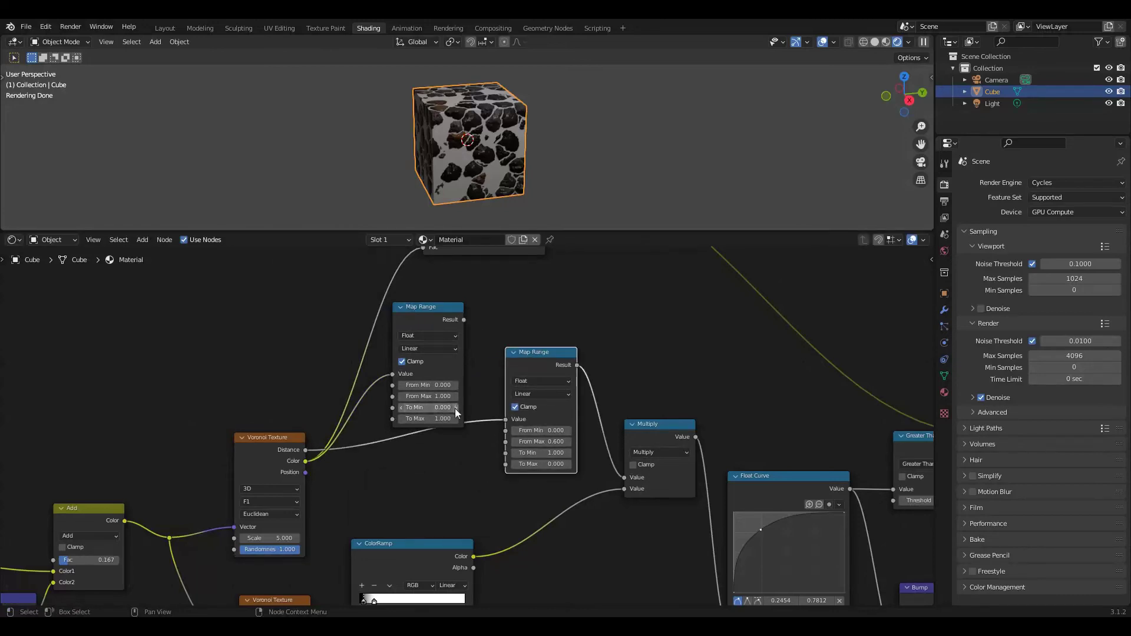
# Set the second Map Range node's To Min to 0.3 and To Max to 0.6
pyautogui.click(455, 408)
pyautogui.write('0.3')
pyautogui.press('Return')
pyautogui.click(398, 419)
pyautogui.write('0.9')
pyautogui.press('Return')
pyautogui.click(399, 419)
pyautogui.click(398, 419)
pyautogui.click(399, 419)
# Connect the second Map Range's Result to the first one's From Max, reposition the node, and check the rocks on the cube
pyautogui.moveTo(464, 319); pyautogui.dragTo(506, 442)
pyautogui.moveTo(432, 312); pyautogui.dragTo(430, 378)
pyautogui.moveTo(505, 139); pyautogui.dragTo(470, 143, button='middle')
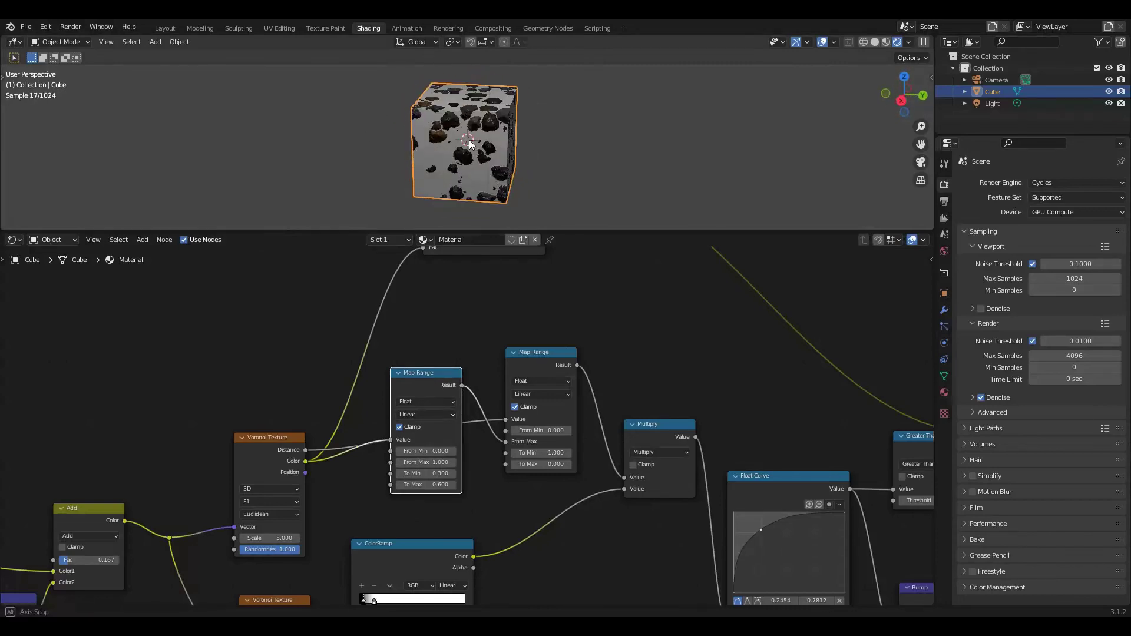
# Add a White Noise Texture node beside the Principled BSDF, shifting the Float Curve, Greater Than and Bump nodes to make room
pyautogui.scroll(-1, 454, 384)
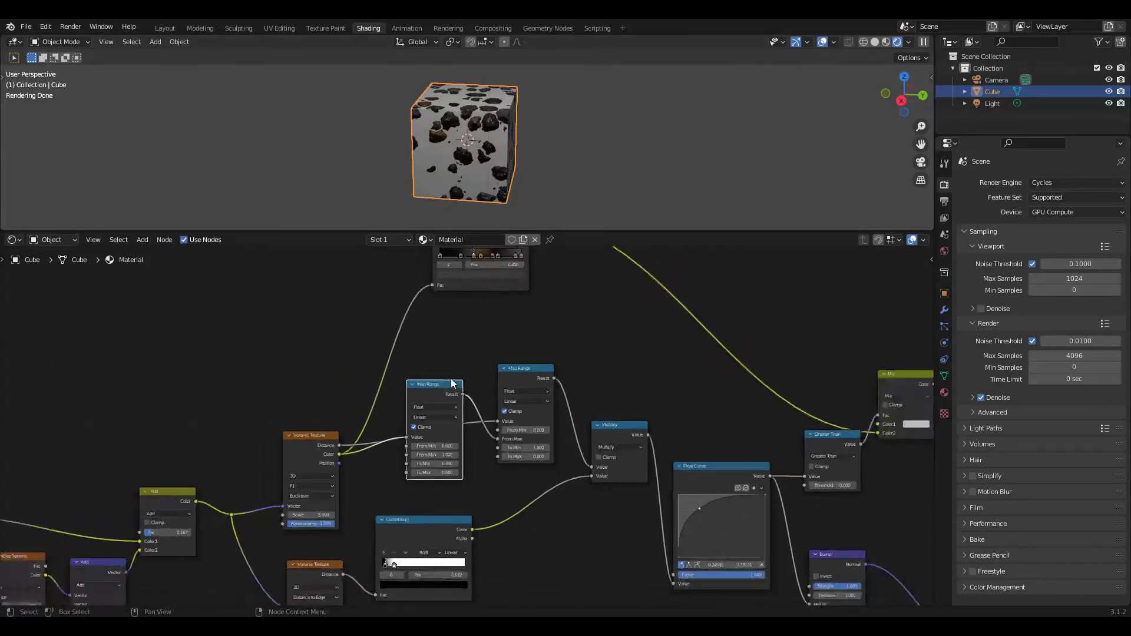
pyautogui.moveTo(547, 341); pyautogui.dragTo(529, 363, button='middle')
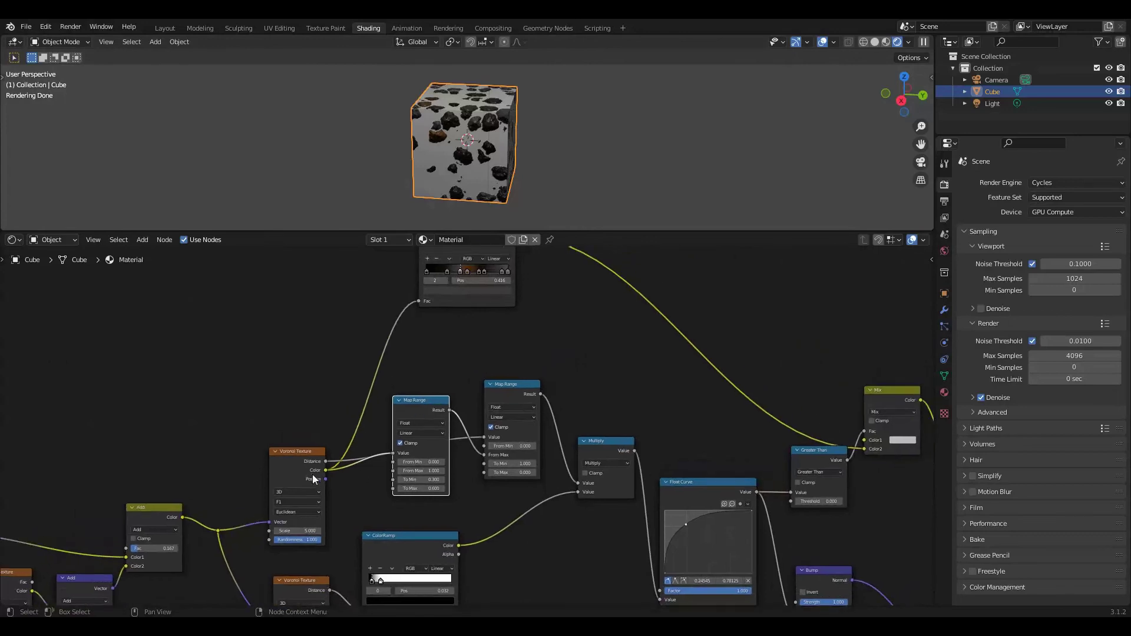
pyautogui.moveTo(496, 366); pyautogui.dragTo(497, 384, button='middle')
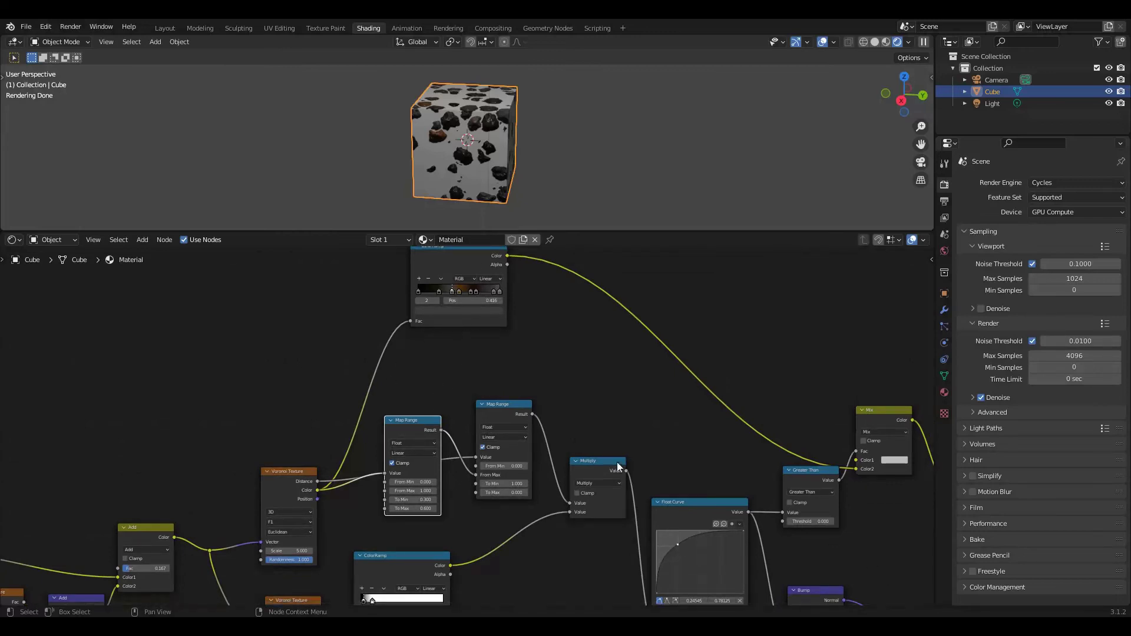
pyautogui.moveTo(618, 467); pyautogui.dragTo(616, 394, button='middle')
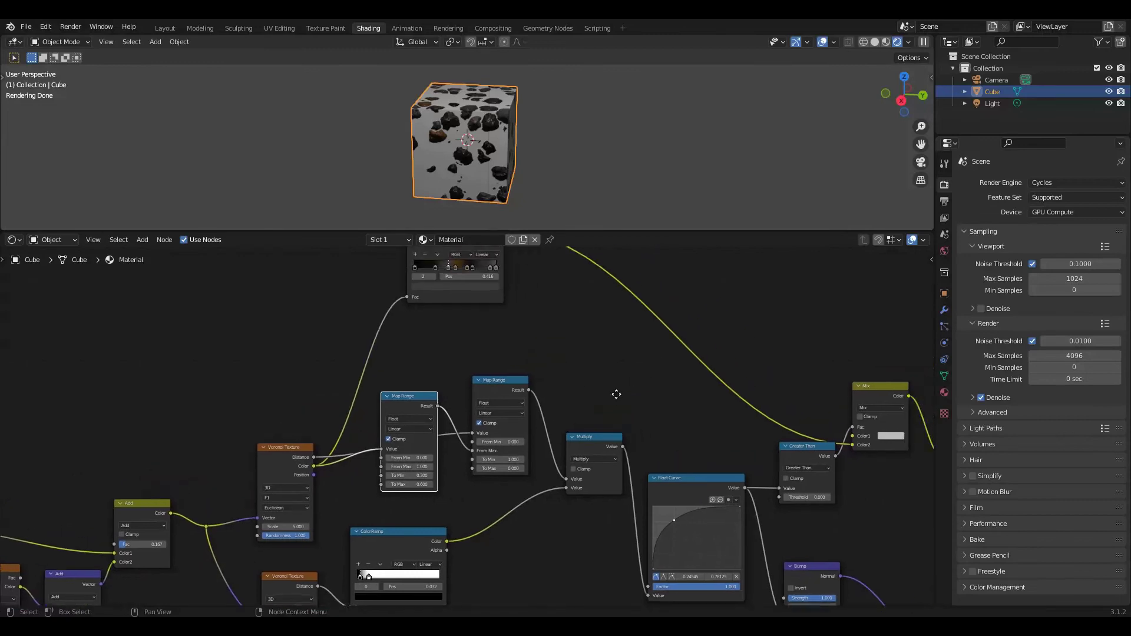
pyautogui.click(143, 240)
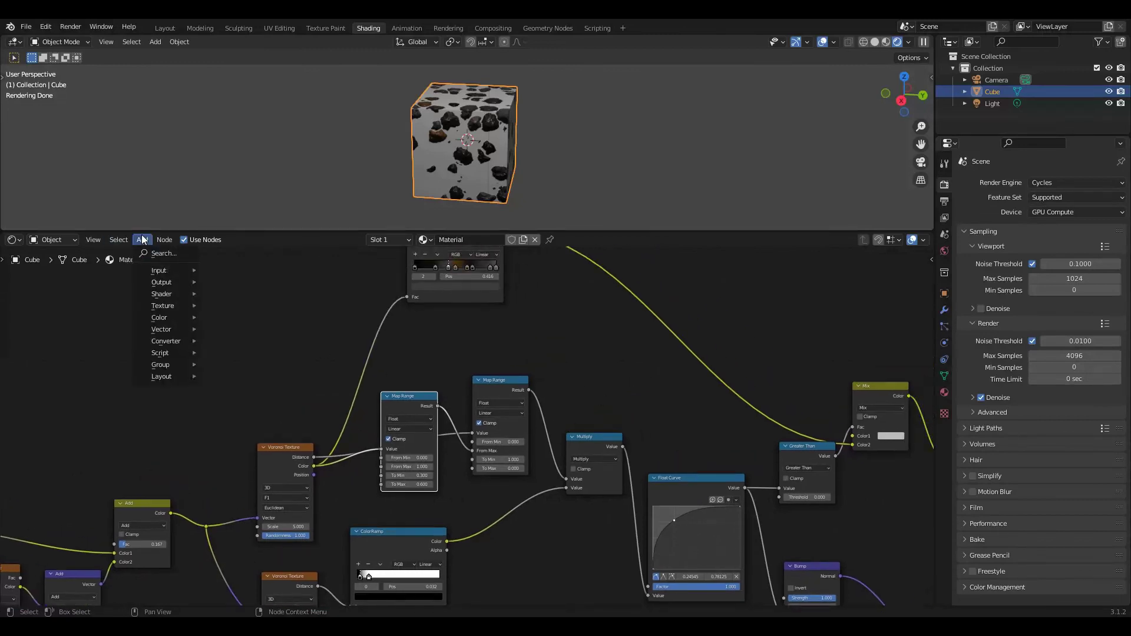
pyautogui.moveTo(186, 306)
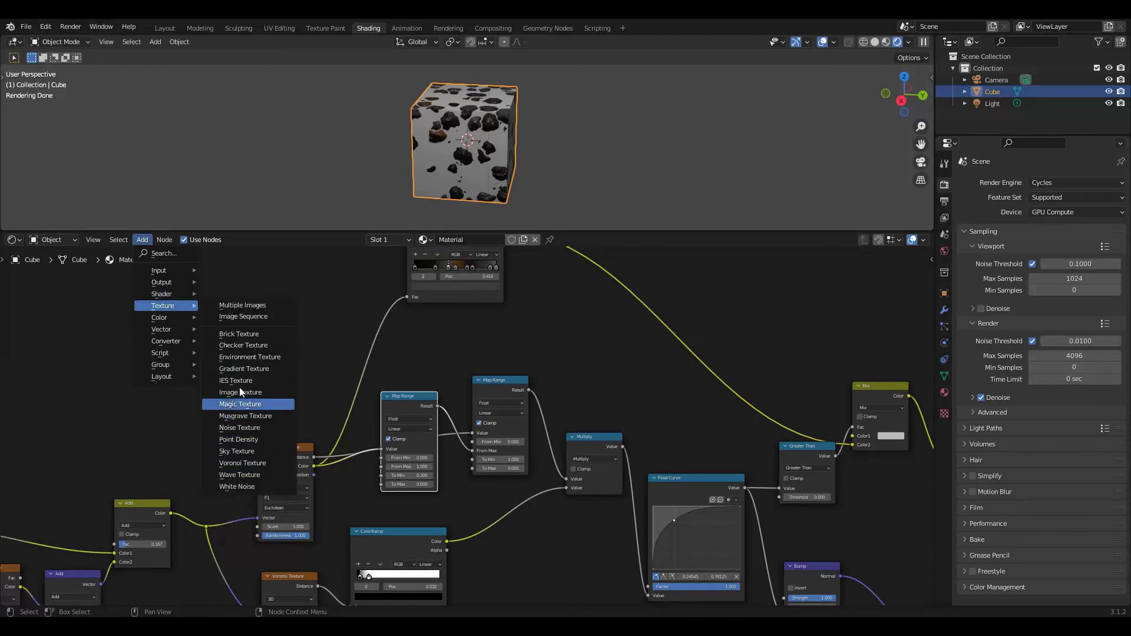
pyautogui.click(239, 486)
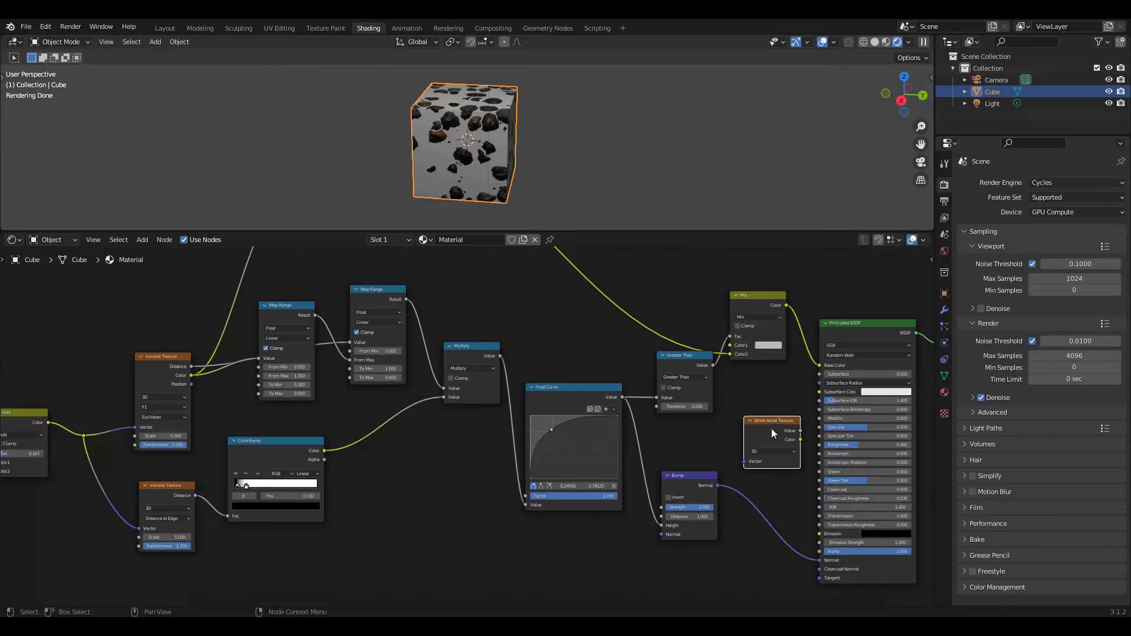
pyautogui.click(620, 561)
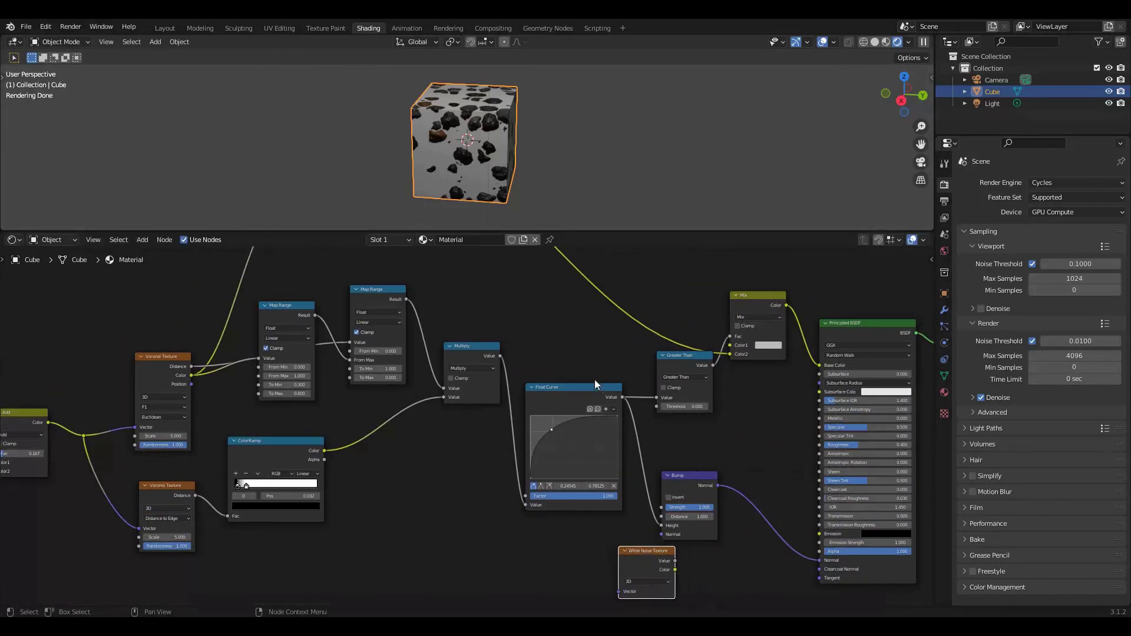
pyautogui.moveTo(595, 356); pyautogui.dragTo(726, 514)
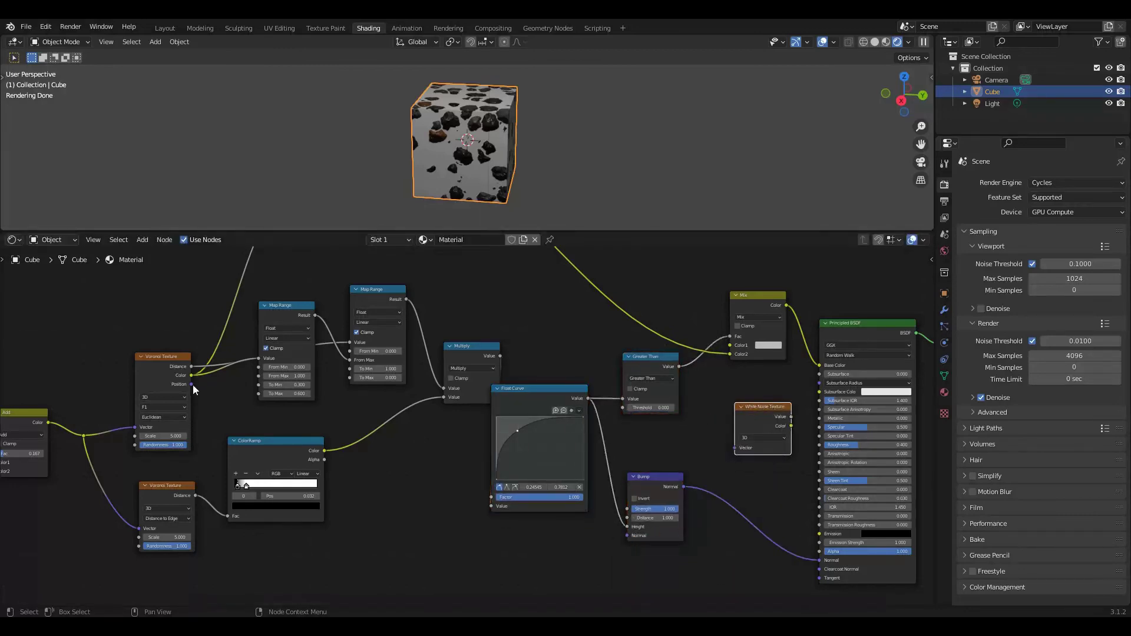
# Connect the first Voronoi Texture's Position output to the White Noise Texture's Vector input and move the White Noise node closer to the Bump node
pyautogui.moveTo(192, 385); pyautogui.dragTo(201, 386)
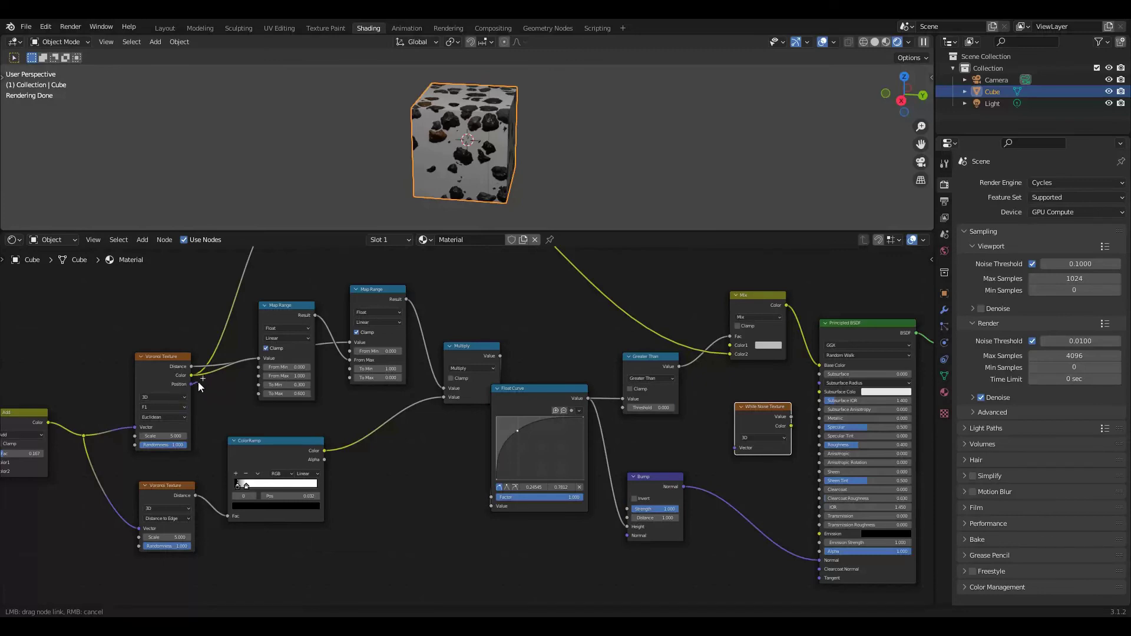
pyautogui.moveTo(198, 383); pyautogui.dragTo(744, 446)
pyautogui.moveTo(764, 409); pyautogui.dragTo(706, 422)
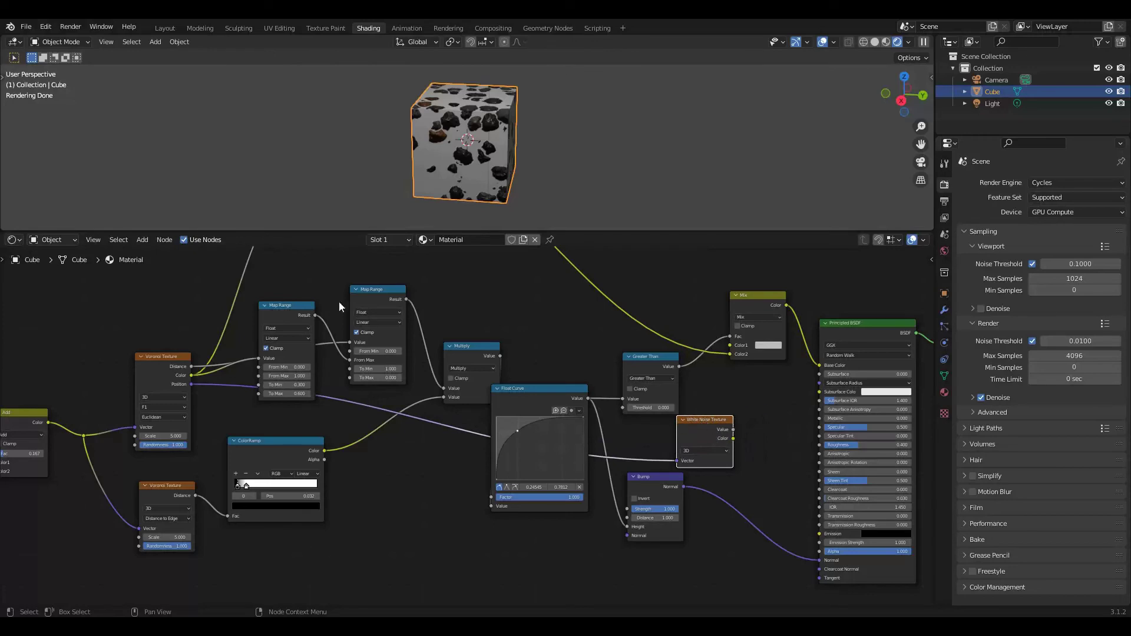
# Add a Map Range node before the Principled BSDF and connect the White Noise Texture's Value output to its Value input
pyautogui.click(139, 239)
pyautogui.moveTo(173, 340)
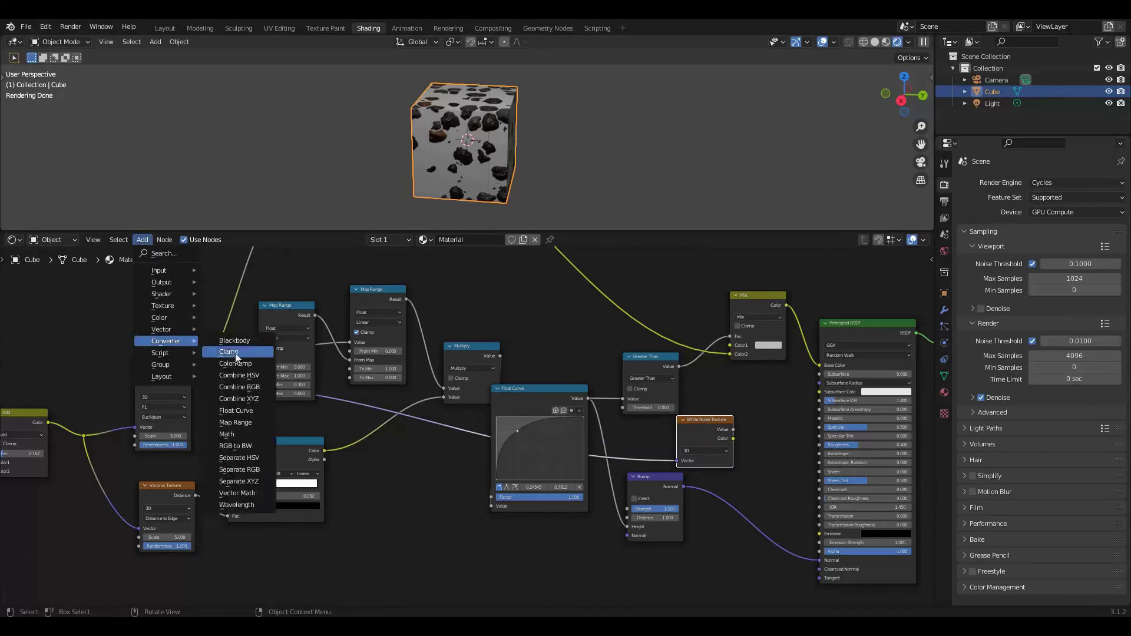
pyautogui.click(238, 421)
pyautogui.click(751, 380)
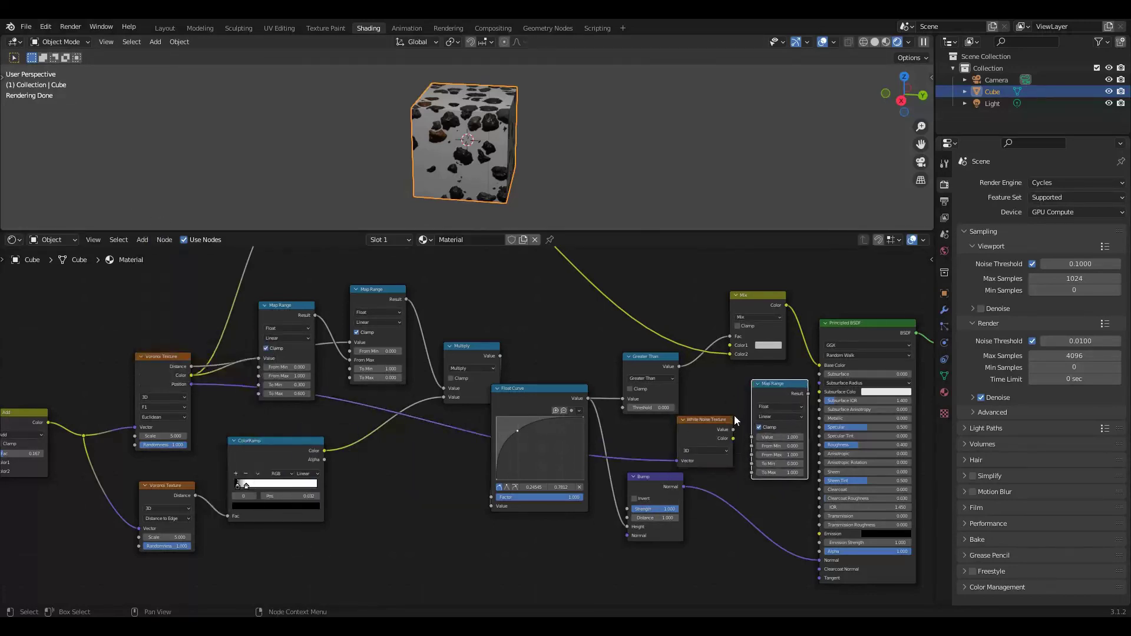
pyautogui.moveTo(734, 430); pyautogui.dragTo(696, 421)
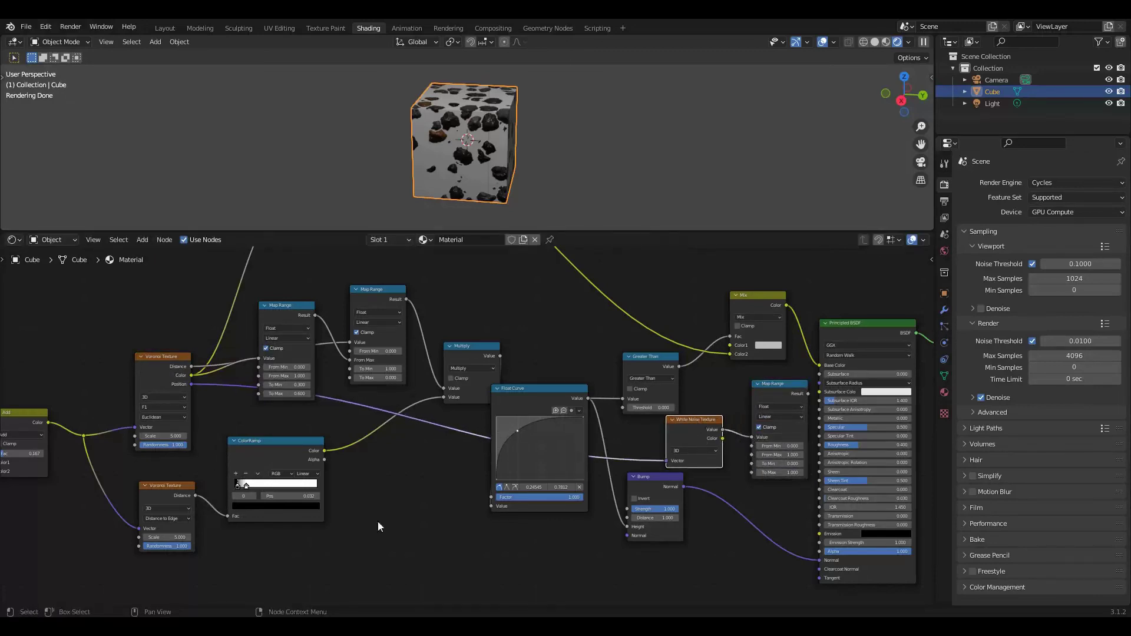
# Reposition the White Noise Texture and its Map Range node to leave a gap before the Principled BSDF
pyautogui.moveTo(379, 524); pyautogui.dragTo(571, 504, button='middle')
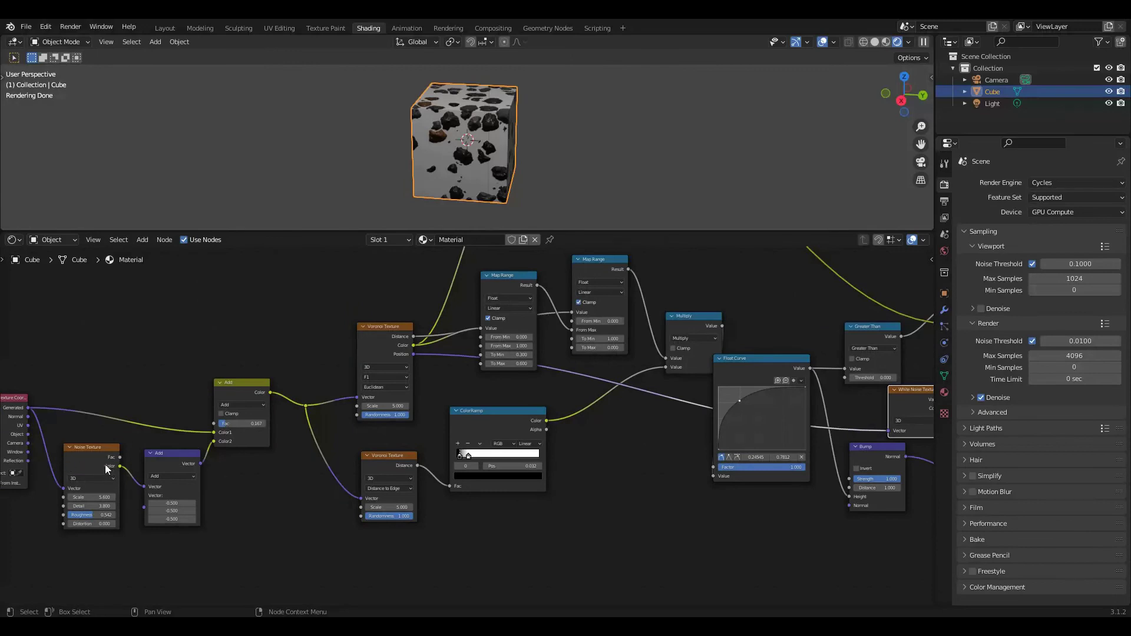
pyautogui.moveTo(822, 477); pyautogui.dragTo(592, 476, button='middle')
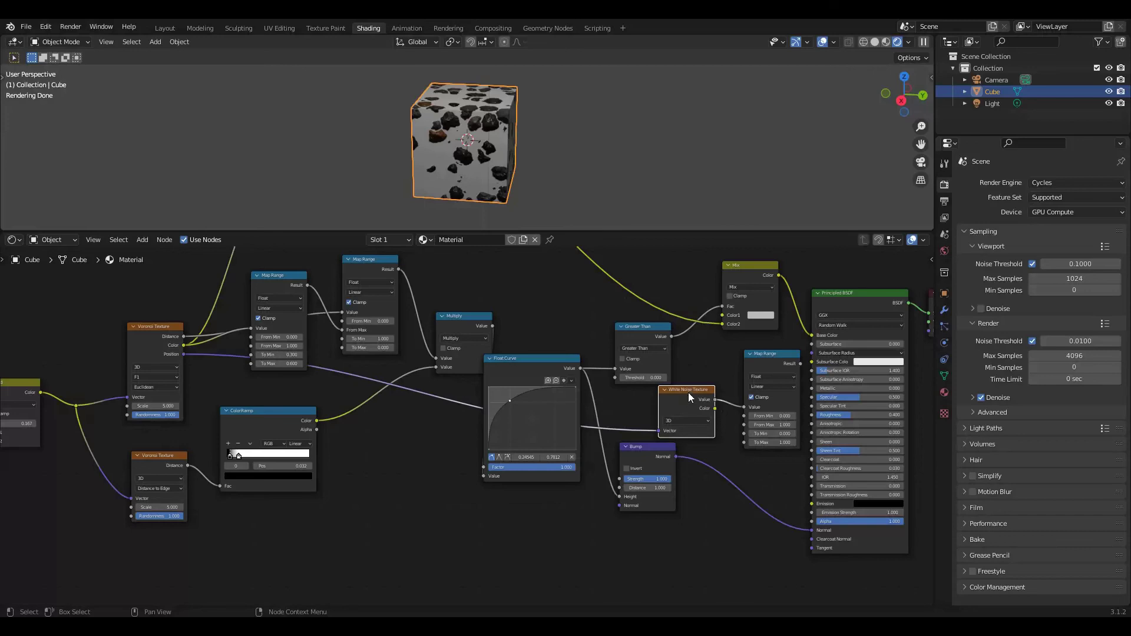
pyautogui.moveTo(689, 392); pyautogui.dragTo(664, 397)
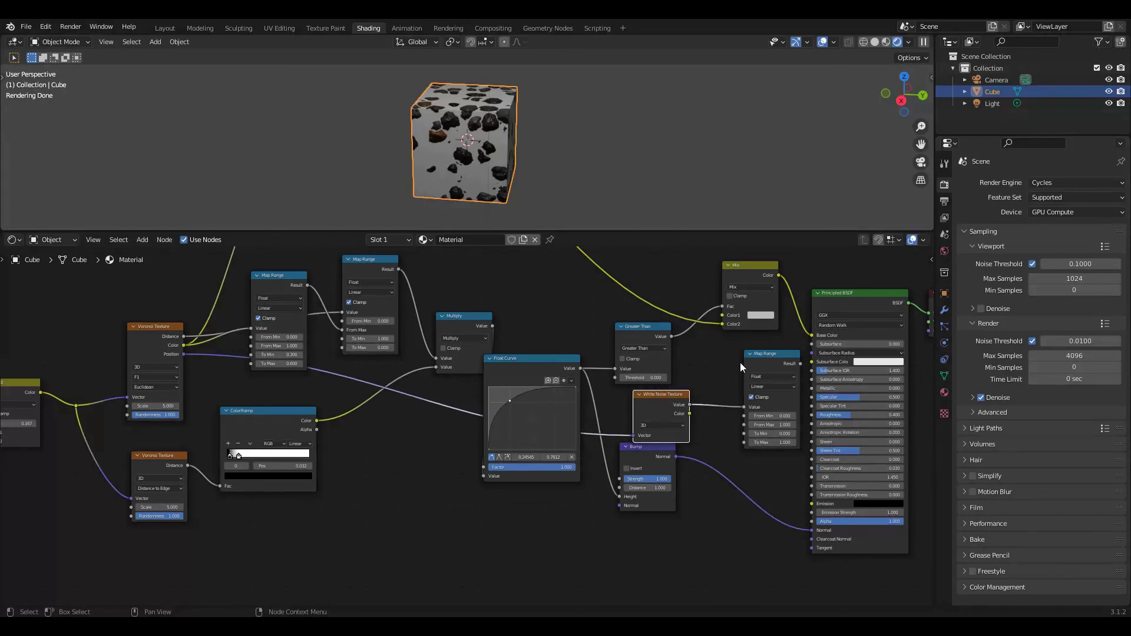
pyautogui.moveTo(751, 357); pyautogui.dragTo(715, 357)
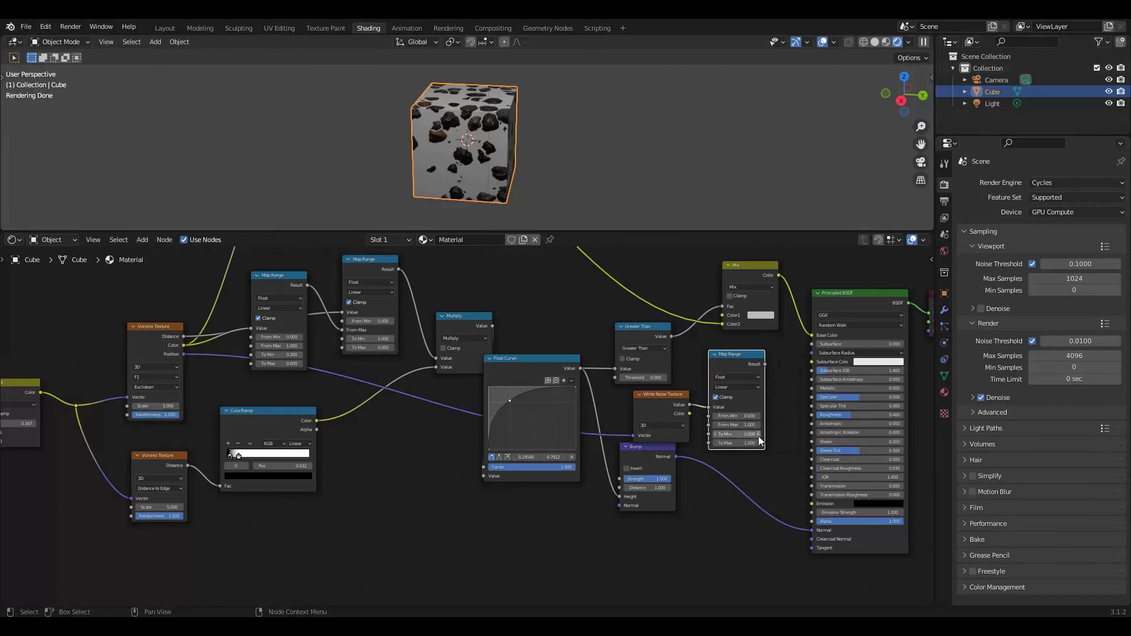
# Set the new Map Range's To Min to 0.3 and To Max to 0.8, then connect its Result to the Principled BSDF's Roughness
pyautogui.click(740, 434)
pyautogui.write('0.3')
pyautogui.press('Return')
pyautogui.moveTo(766, 365); pyautogui.dragTo(808, 415)
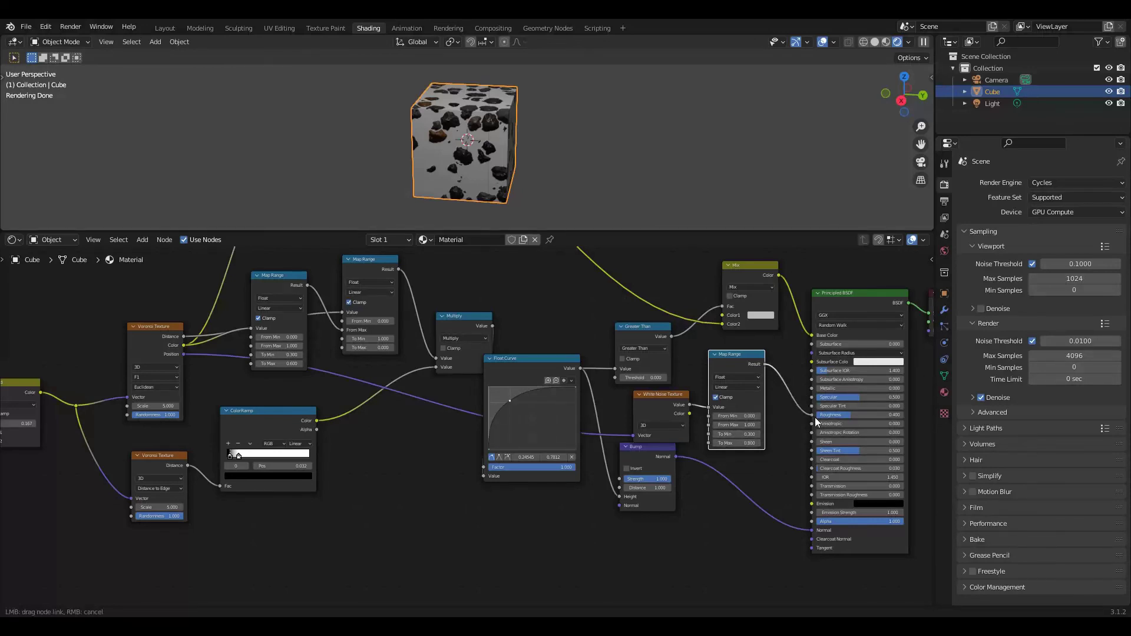
pyautogui.moveTo(475, 160); pyautogui.dragTo(557, 206, button='middle')
pyautogui.scroll(2, 511, 168)
pyautogui.moveTo(510, 168); pyautogui.dragTo(497, 122, button='middle')
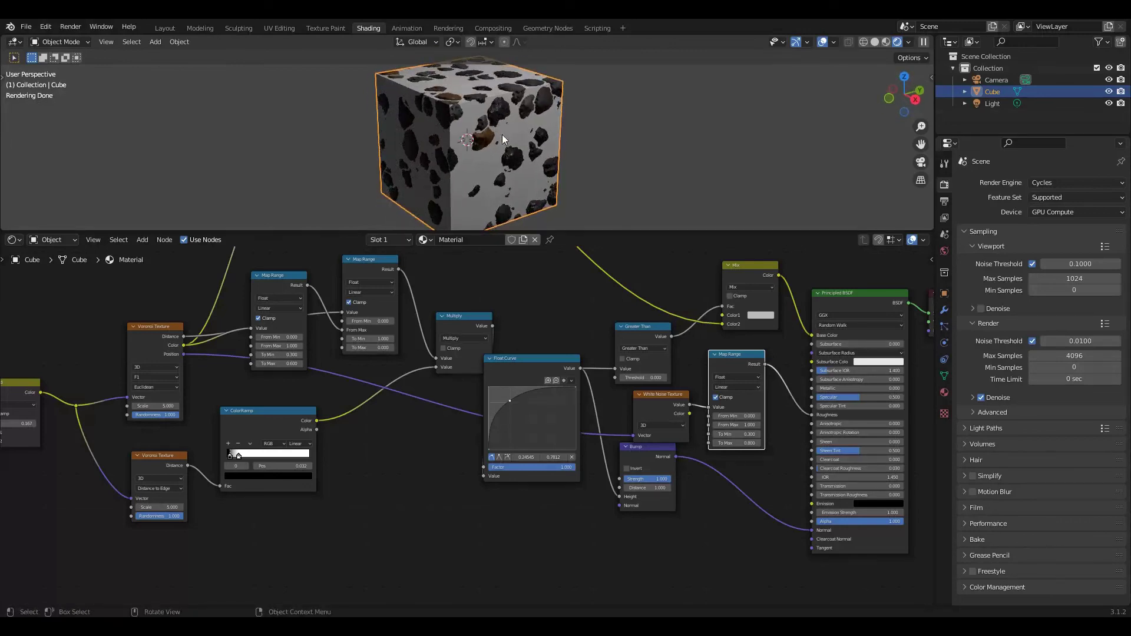
pyautogui.scroll(-2, 558, 338)
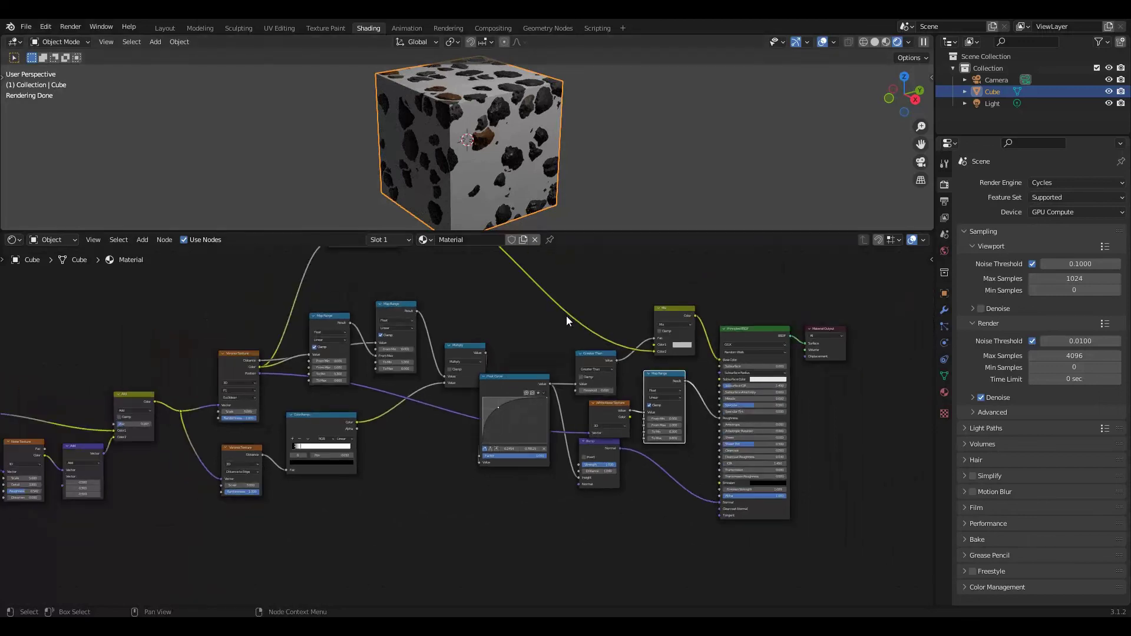
pyautogui.moveTo(567, 315); pyautogui.dragTo(578, 361, button='middle')
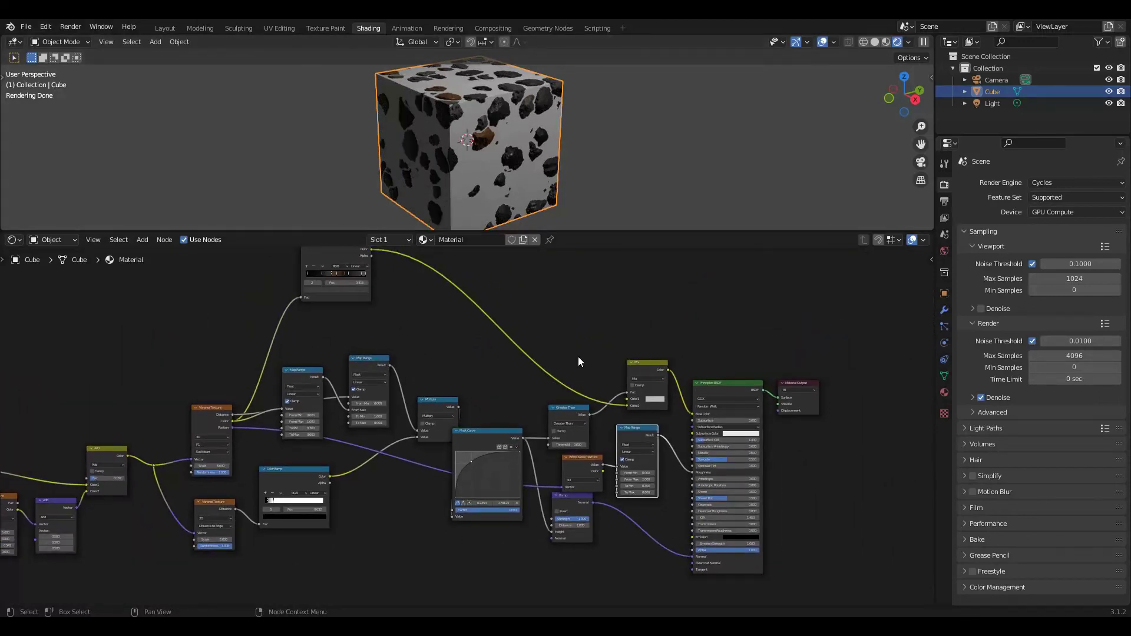
pyautogui.scroll(-1, 579, 357)
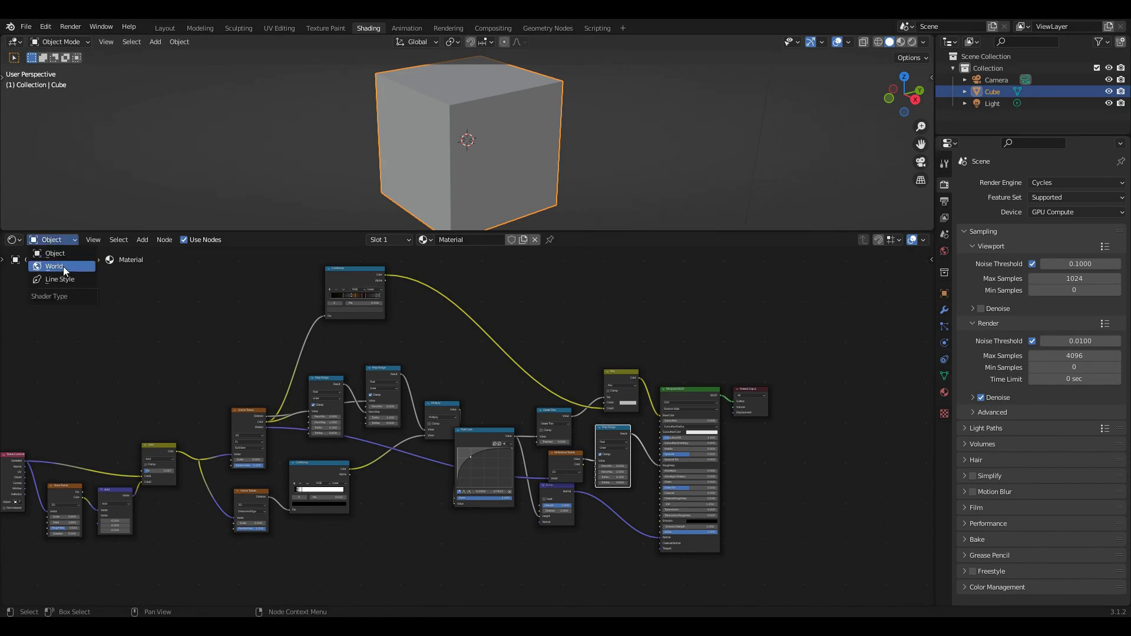
# Switch the shader editor to the World nodes and add an Environment Texture node before the Background node
pyautogui.click(62, 267)
pyautogui.click(142, 240)
pyautogui.click(236, 331)
pyautogui.click(312, 367)
pyautogui.scroll(8, 402, 469)
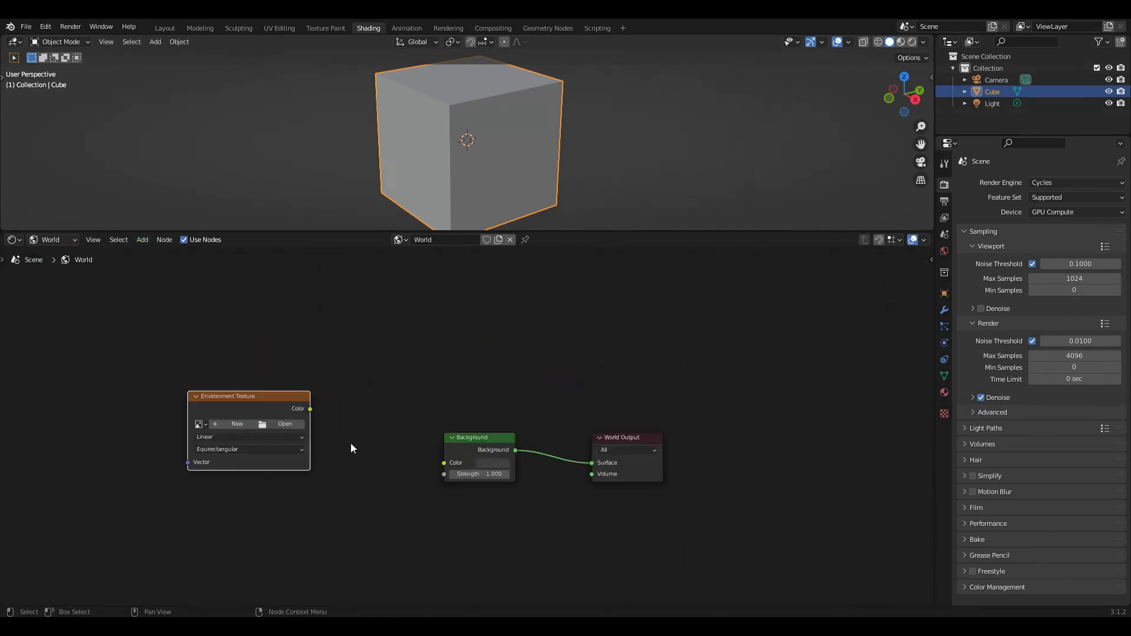
# Load air_museum_playground_4k.exr into the Environment Texture and connect its Color to the Background's Color input
pyautogui.click(282, 424)
pyautogui.click(713, 201)
pyautogui.write('exr')
pyautogui.doubleClick(467, 257)
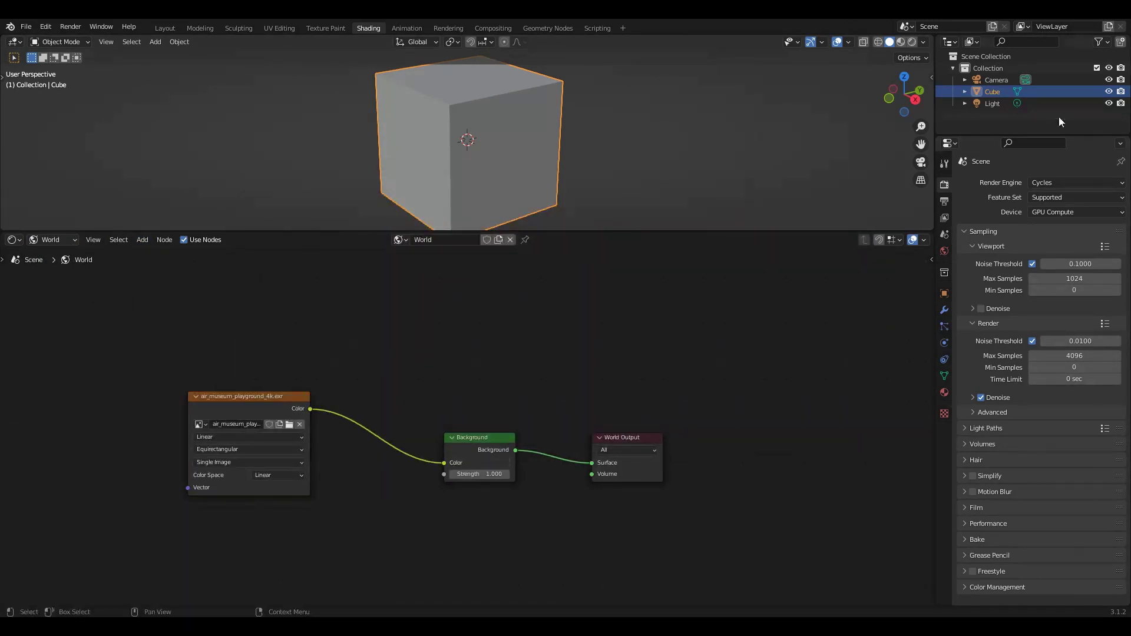
# Hide the light and display the viewport in rendered shading
pyautogui.click(1109, 103)
pyautogui.click(912, 42)
pyautogui.scroll(-1, 441, 344)
# Return to the cube's material nodes and place a duplicate of the Principled BSDF above the original
pyautogui.click(14, 240)
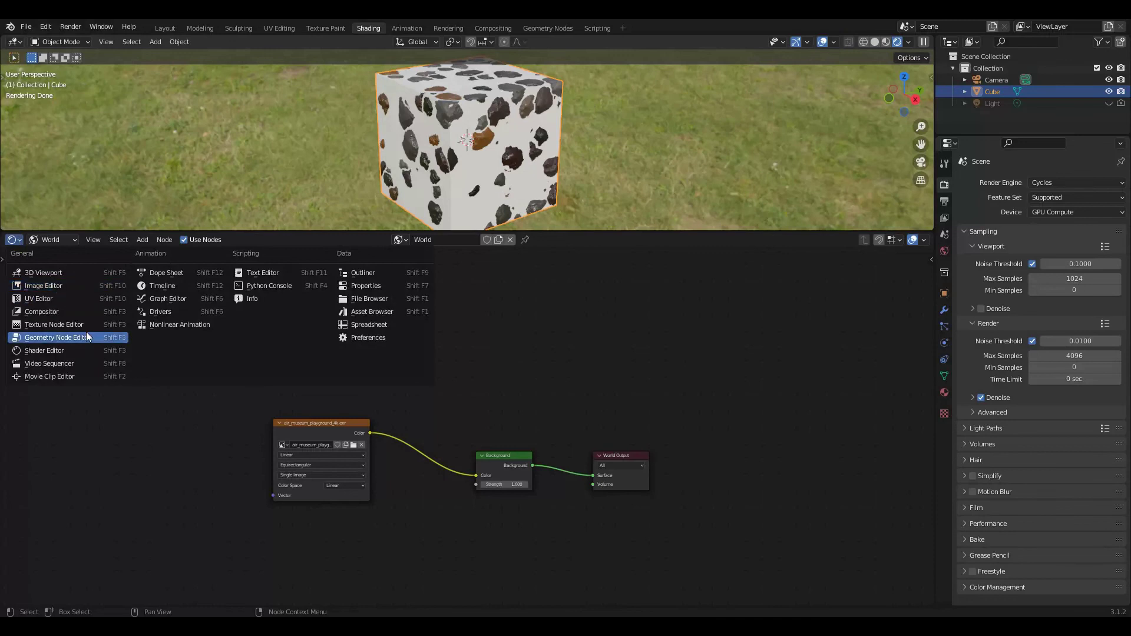
pyautogui.click(53, 240)
pyautogui.click(52, 254)
pyautogui.moveTo(751, 453); pyautogui.dragTo(482, 443, button='middle')
pyautogui.hotkey('shift', 'd')
pyautogui.click(474, 443)
pyautogui.hotkey('shift', 'd')
pyautogui.click(480, 277)
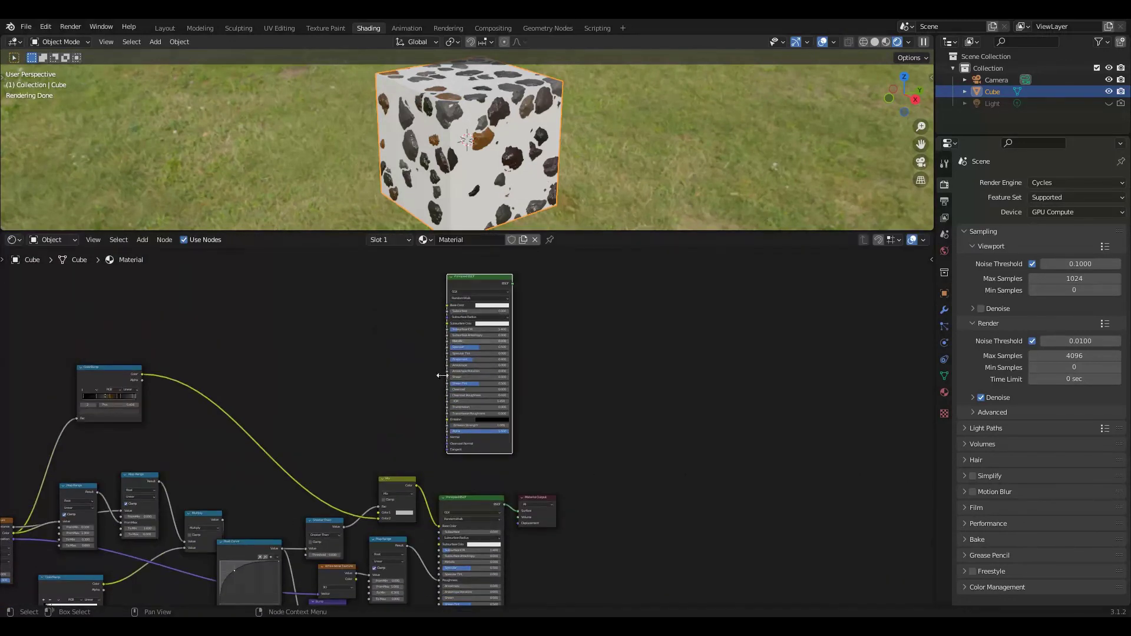
# Insert a Mix Shader node between the original Principled BSDF and the Material Output
pyautogui.moveTo(521, 494); pyautogui.dragTo(417, 462, button='middle')
pyautogui.scroll(2, 417, 462)
pyautogui.moveTo(429, 468); pyautogui.dragTo(551, 413)
pyautogui.click(142, 240)
pyautogui.moveTo(168, 294)
pyautogui.click(247, 387)
pyautogui.click(468, 401)
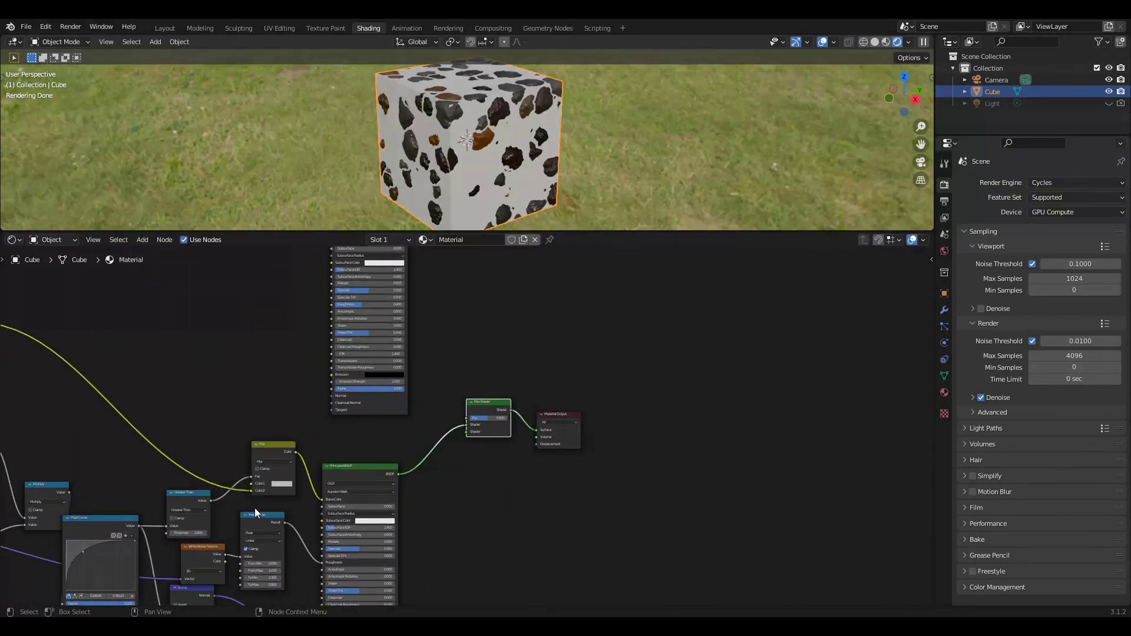
# Connect Greater Than to the Mix Shader's Fac, with the duplicate BSDF in the first Shader input and the rock BSDF in the second
pyautogui.moveTo(211, 500); pyautogui.dragTo(466, 418)
pyautogui.moveTo(460, 341); pyautogui.dragTo(450, 393, button='middle')
pyautogui.moveTo(398, 267); pyautogui.dragTo(457, 479)
# Connect the rock ColorRamp's Color directly to the rock BSDF's Base Color and delete the color Mix node
pyautogui.moveTo(253, 461); pyautogui.dragTo(400, 400, button='middle')
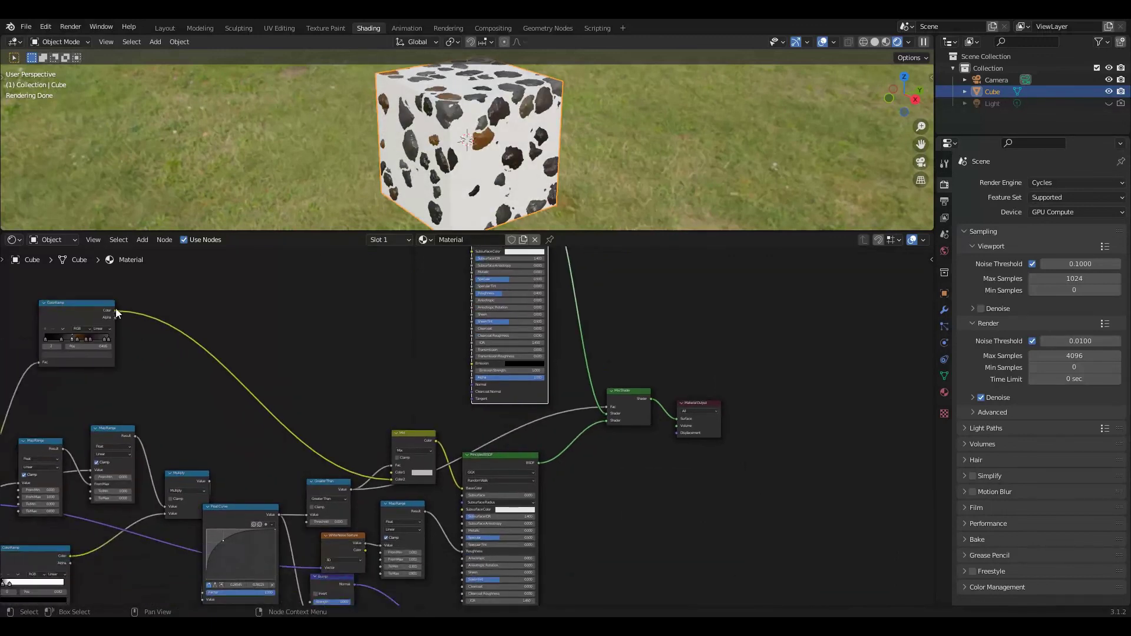
pyautogui.moveTo(116, 312); pyautogui.dragTo(459, 489)
pyautogui.click(411, 437)
pyautogui.press('x')
# Add a Value node in free space near the two Voronoi Texture nodes
pyautogui.moveTo(176, 407); pyautogui.dragTo(614, 322, button='middle')
pyautogui.moveTo(275, 355); pyautogui.dragTo(316, 318, button='middle')
pyautogui.scroll(1, 316, 319)
pyautogui.click(142, 239)
pyautogui.moveTo(154, 271)
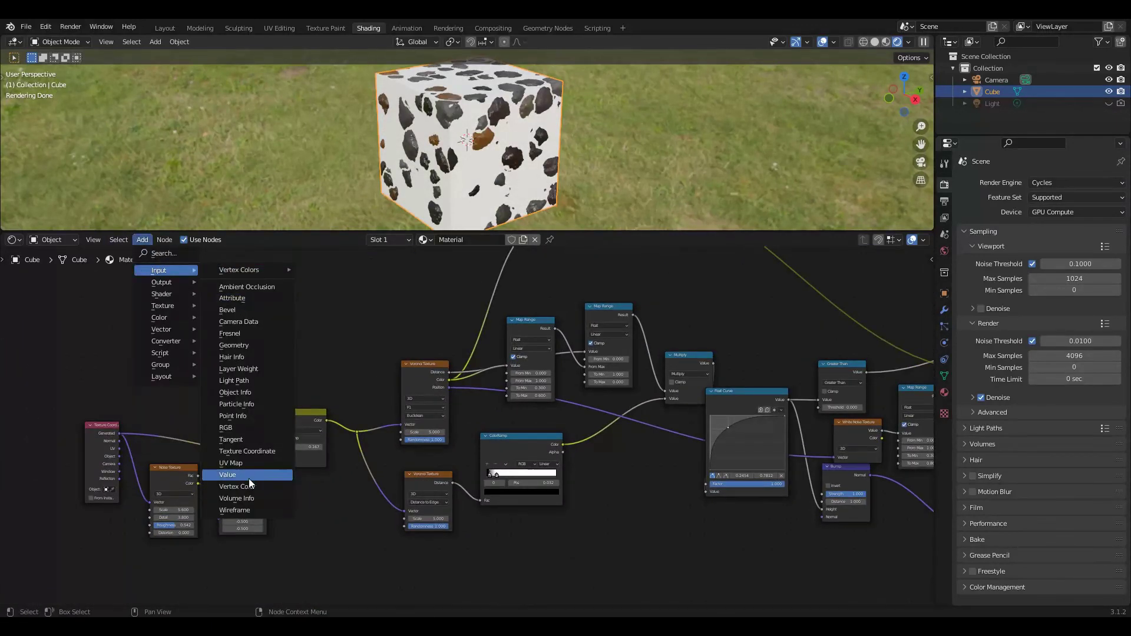
pyautogui.click(248, 477)
pyautogui.click(328, 359)
# Set the Value node to 10 and connect it to the Scale inputs of both Voronoi Textures
pyautogui.click(362, 380)
pyautogui.write('10')
pyautogui.press('Return')
pyautogui.moveTo(376, 370); pyautogui.dragTo(402, 432)
pyautogui.moveTo(375, 371); pyautogui.dragTo(405, 519)
# Add a Noise Texture node in free space before the duplicated Principled BSDF for the ground
pyautogui.scroll(-2, 597, 307)
pyautogui.moveTo(741, 254); pyautogui.dragTo(217, 427, button='middle')
pyautogui.scroll(4, 217, 429)
pyautogui.click(142, 240)
pyautogui.moveTo(170, 307)
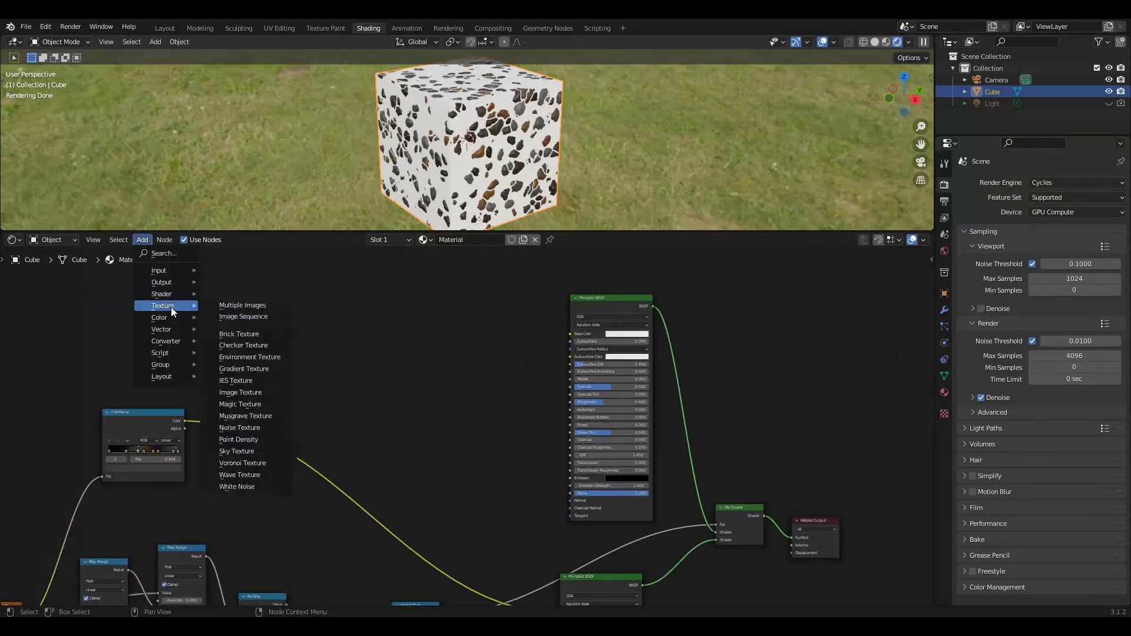
pyautogui.click(259, 430)
pyautogui.click(264, 339)
pyautogui.moveTo(264, 339); pyautogui.dragTo(142, 304, button='middle')
# Add a Bump node, feed the Noise Texture into its Height and connect its Normal to the ground BSDF's Normal
pyautogui.click(142, 240)
pyautogui.click(231, 330)
pyautogui.click(386, 364)
pyautogui.moveTo(333, 294); pyautogui.dragTo(237, 311)
pyautogui.moveTo(255, 317); pyautogui.dragTo(387, 406)
pyautogui.moveTo(401, 366); pyautogui.dragTo(447, 466)
# Insert a ColorRamp between the ground noise and Bump with its black stop at 0.282, and set the noise's Detail to 6.3 and Roughness to 0.875
pyautogui.click(143, 240)
pyautogui.click(239, 364)
pyautogui.click(272, 312)
pyautogui.scroll(4, 272, 319)
pyautogui.moveTo(127, 360)
pyautogui.mouseDown()
pyautogui.moveTo(150, 359)
pyautogui.moveTo(145, 348)
pyautogui.mouseUp()
pyautogui.moveTo(214, 356); pyautogui.dragTo(239, 358)
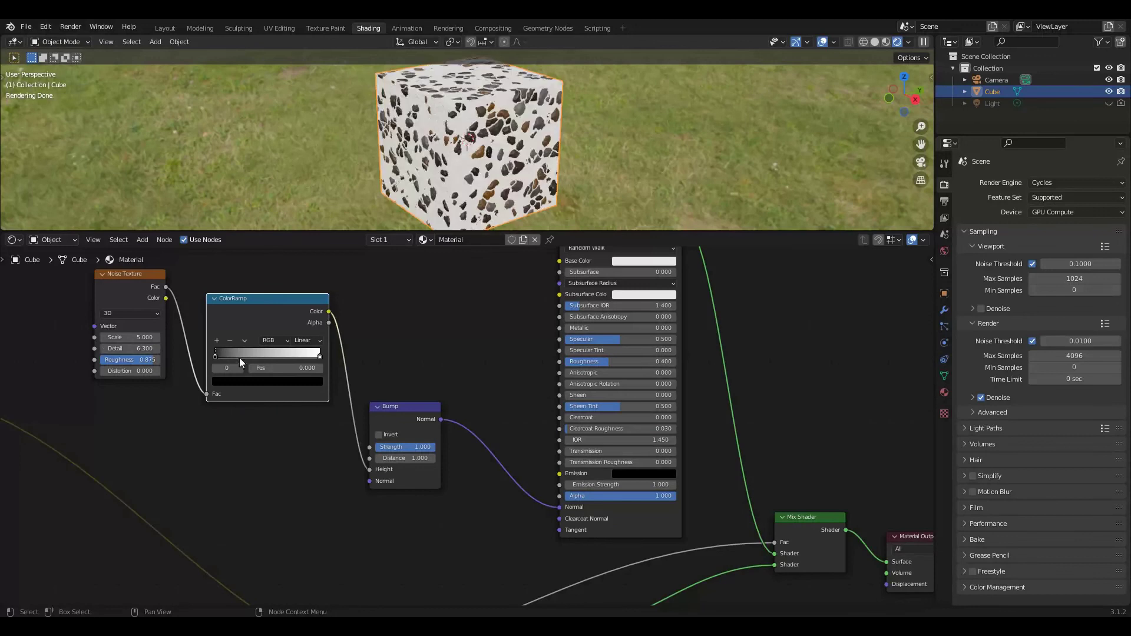
pyautogui.moveTo(259, 318); pyautogui.dragTo(255, 318)
# Set the ground Bump's Strength to 0.575 and route the ColorRamp's Color through a second ColorRamp into the ground BSDF's Base Color
pyautogui.moveTo(424, 447); pyautogui.dragTo(410, 447)
pyautogui.moveTo(323, 311); pyautogui.dragTo(560, 310)
pyautogui.click(142, 240)
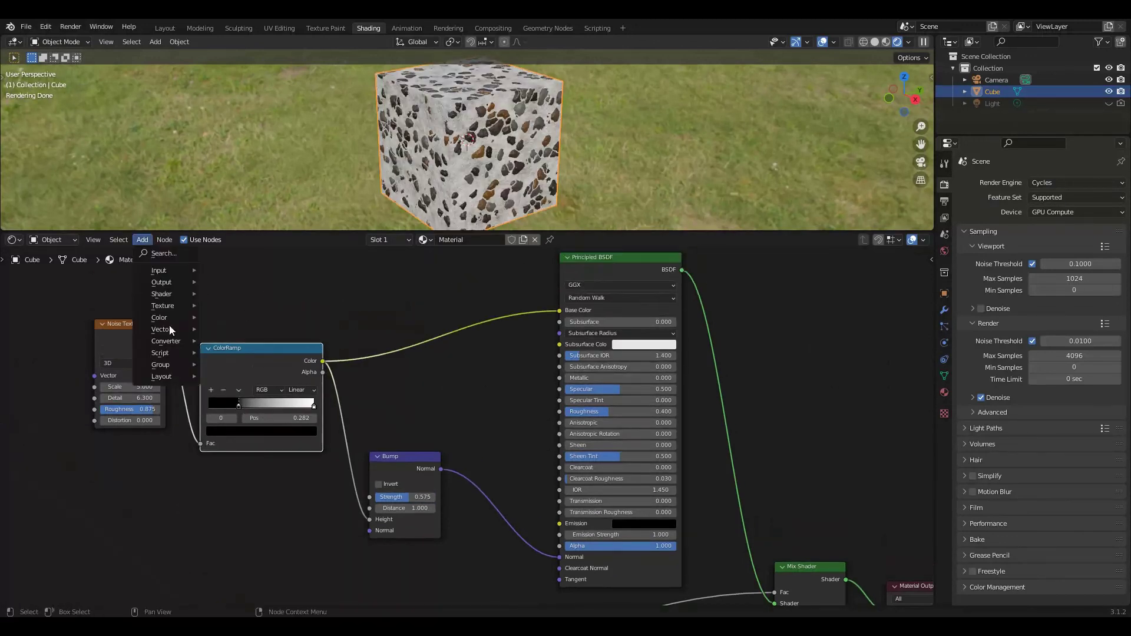
pyautogui.click(238, 366)
pyautogui.click(423, 323)
# Recolor the second ColorRamp's stops to dark and lighter gray and place the dark stop at 0.200
pyautogui.click(448, 381)
pyautogui.moveTo(490, 306); pyautogui.dragTo(490, 264)
pyautogui.click(508, 353)
pyautogui.click(458, 381)
pyautogui.moveTo(427, 355); pyautogui.dragTo(430, 355)
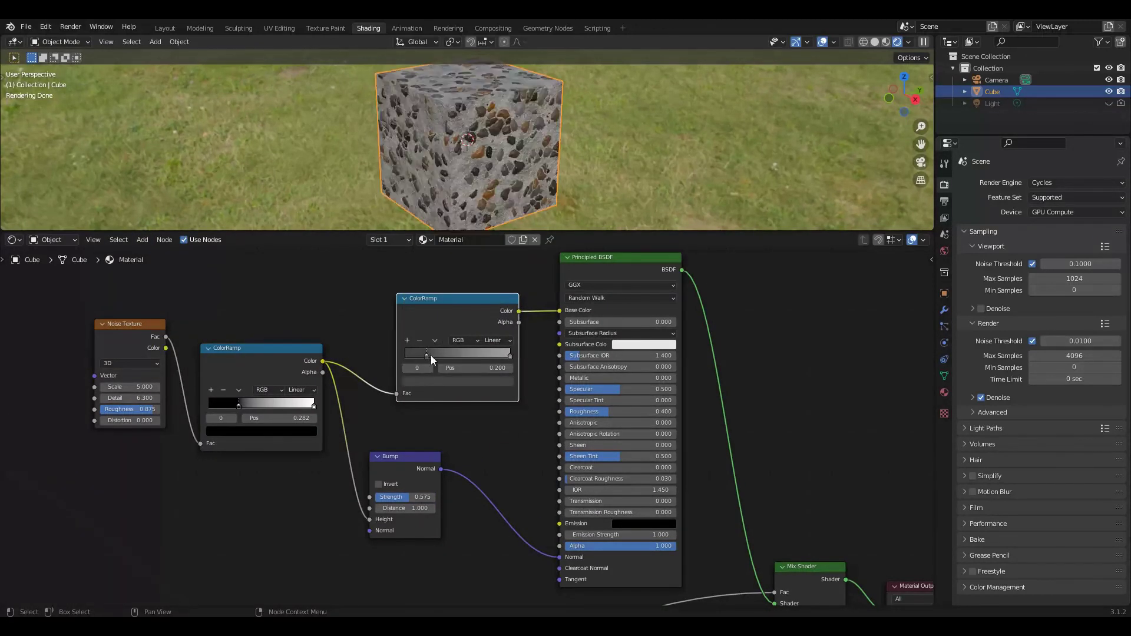
# Fine-tune the stops of the two ground ColorRamps and raise the ground BSDF's Roughness while checking the cube up close
pyautogui.scroll(3, 469, 171)
pyautogui.moveTo(589, 419); pyautogui.dragTo(480, 349, button='middle')
pyautogui.scroll(-2, 481, 350)
pyautogui.moveTo(481, 344); pyautogui.dragTo(503, 345)
pyautogui.moveTo(360, 369); pyautogui.dragTo(506, 450, button='middle')
pyautogui.moveTo(310, 421); pyautogui.dragTo(301, 421)
# Lower the Strength of the ground's Bump node
pyautogui.moveTo(461, 499); pyautogui.dragTo(444, 499)
pyautogui.scroll(-2, 444, 499)
pyautogui.moveTo(445, 500); pyautogui.dragTo(424, 465, button='middle')
pyautogui.scroll(4, 499, 153)
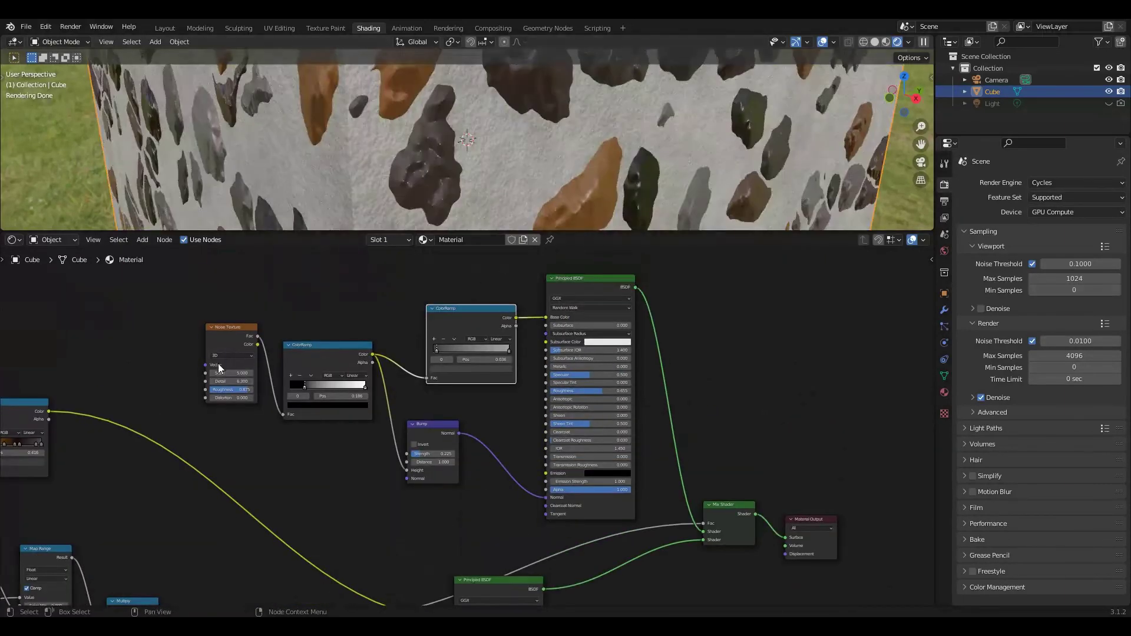
# Set the ground Noise Texture's Detail to 15 and Roughness to 0.942, and place the first ground ColorRamp's white stop at 0.764
pyautogui.moveTo(226, 373)
pyautogui.mouseDown()
pyautogui.moveTo(283, 373)
pyautogui.moveTo(195, 373)
pyautogui.moveTo(232, 391)
pyautogui.mouseUp()
pyautogui.moveTo(305, 387); pyautogui.dragTo(348, 387)
pyautogui.scroll(-6, 426, 174)
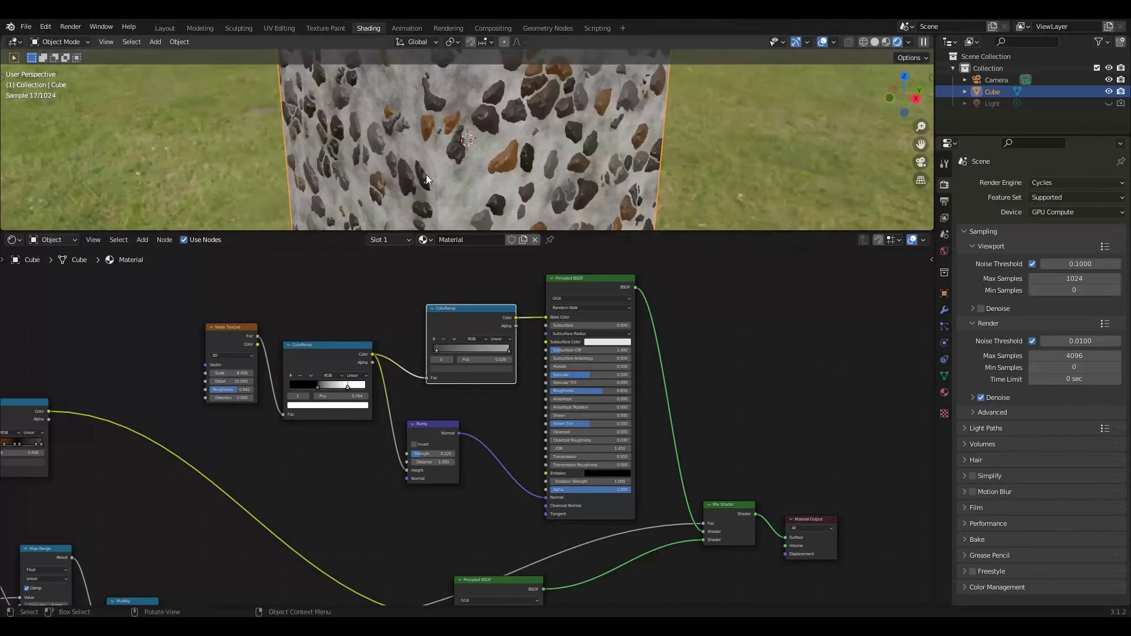
# Darken the lighter gray stop of the ground's second ColorRamp and view the cube through the scene camera
pyautogui.click(463, 368)
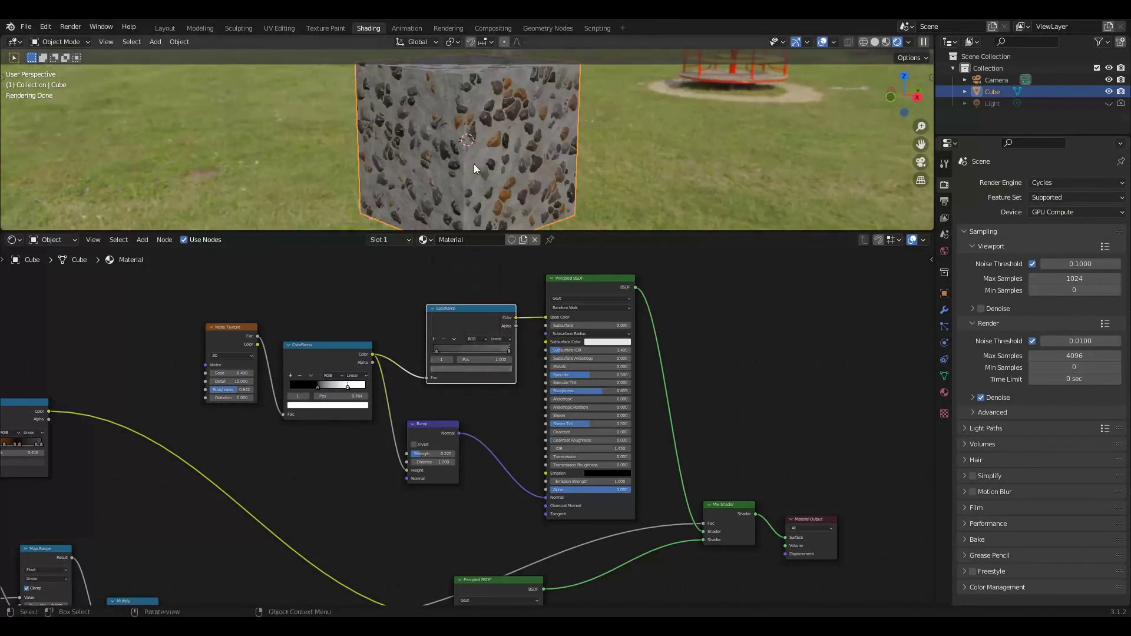
pyautogui.moveTo(473, 164); pyautogui.dragTo(348, 206, button='middle')
pyautogui.click(106, 41)
pyautogui.click(283, 217)
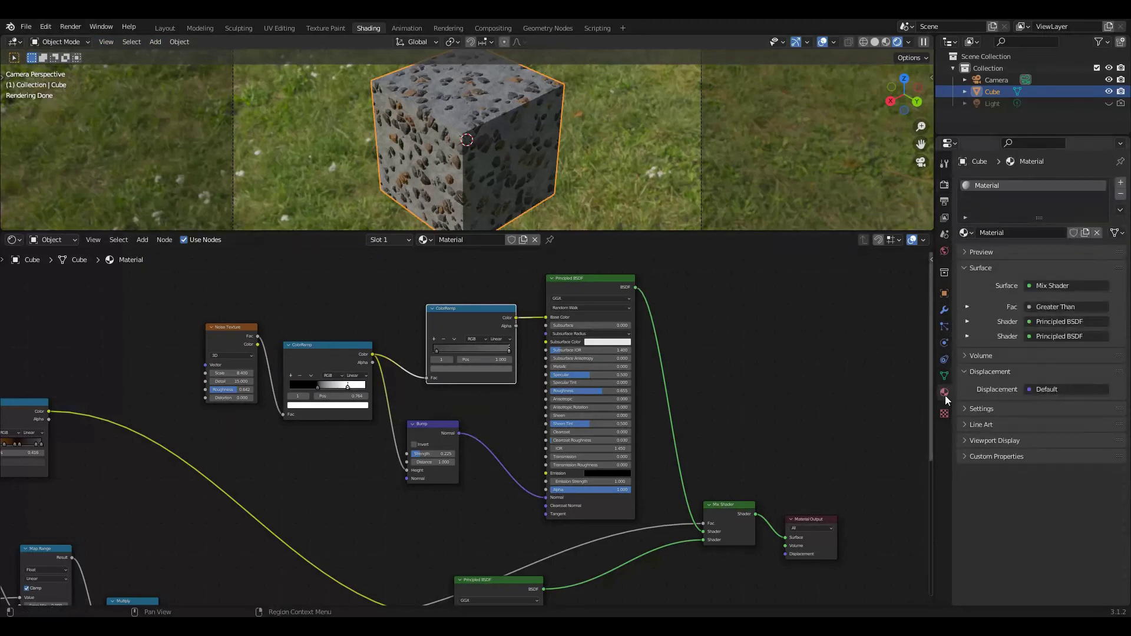
# Set the Color Management Look to High Contrast in the render settings
pyautogui.click(970, 588)
pyautogui.scroll(-4, 1001, 581)
pyautogui.click(1066, 536)
pyautogui.click(1058, 496)
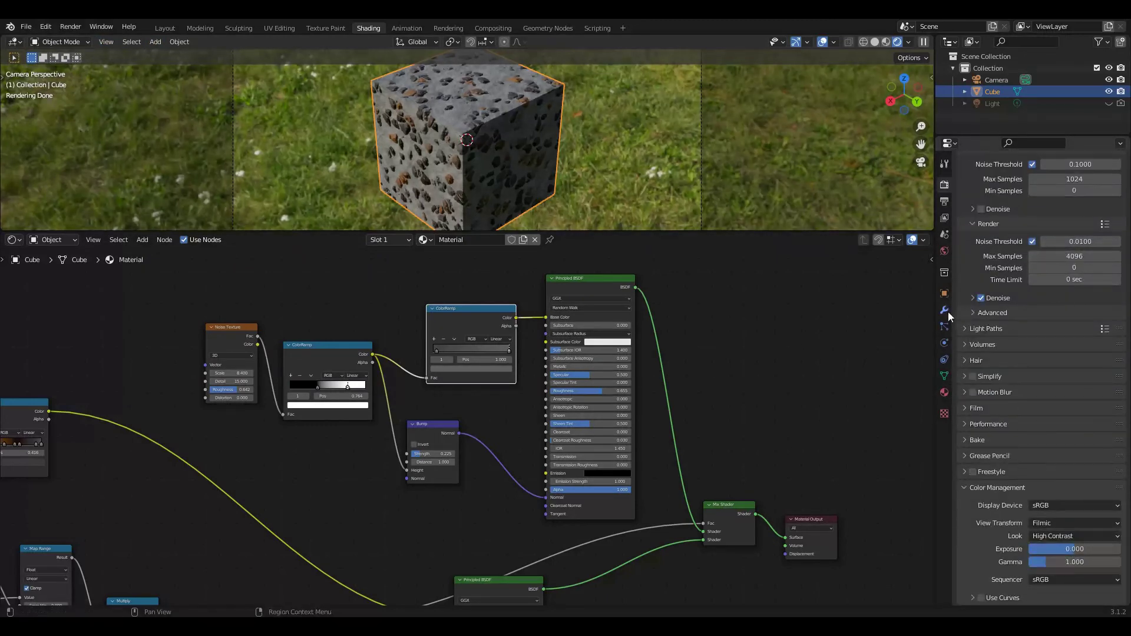
# Make the Cube the camera's depth of field Focus Object and set the aperture F-Stop to 0.5
pyautogui.click(997, 80)
pyautogui.click(944, 343)
pyautogui.click(1059, 413)
pyautogui.click(1037, 444)
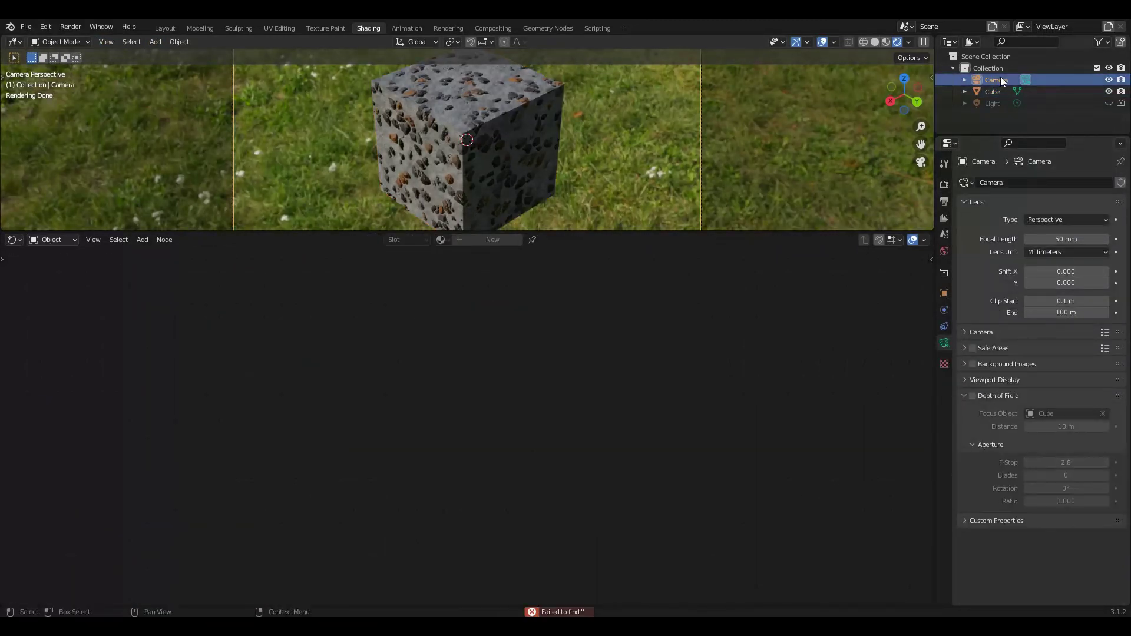
pyautogui.moveTo(1029, 462); pyautogui.dragTo(993, 462)
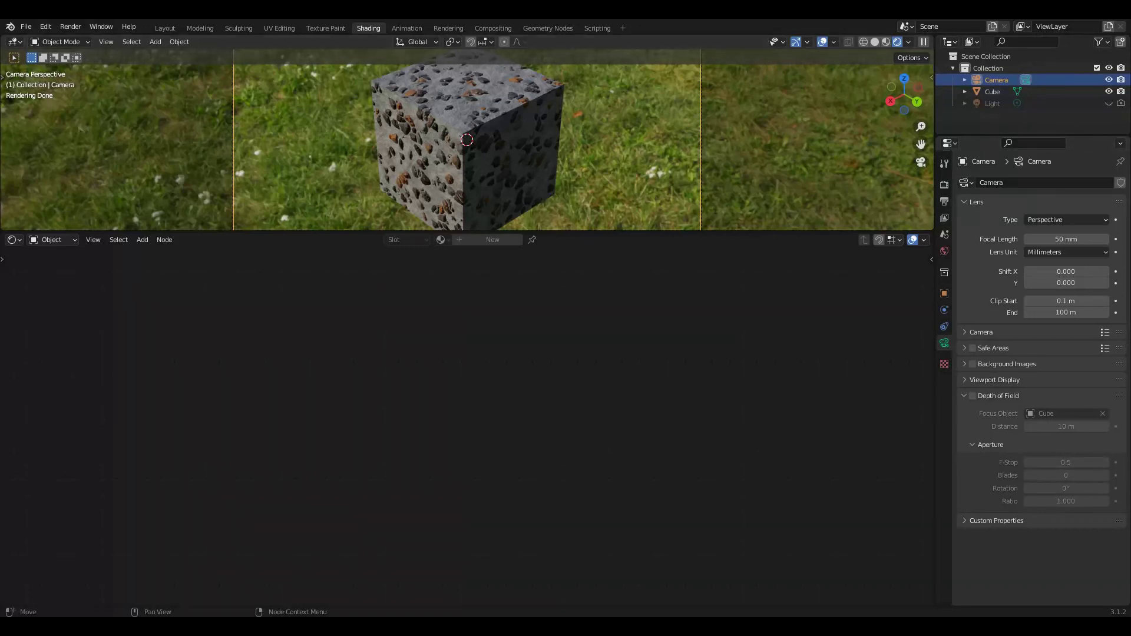